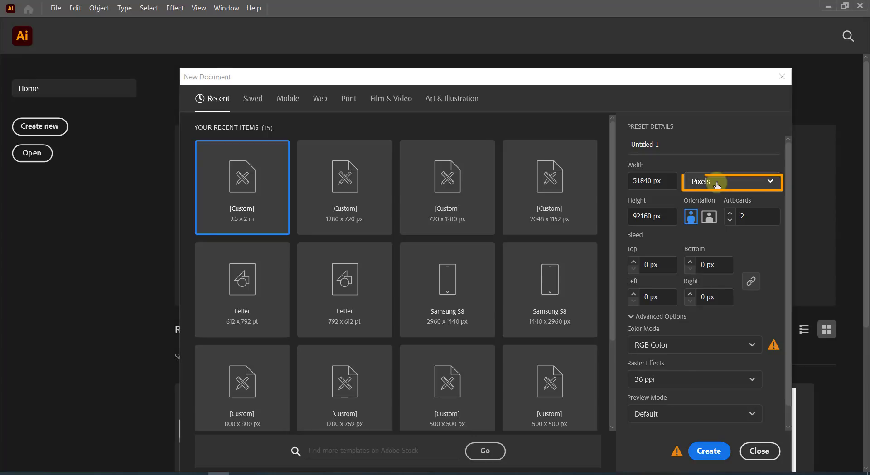
Set the new document's units to inches with a 3.5 × 2 in page size.
click(716, 182)
click(710, 256)
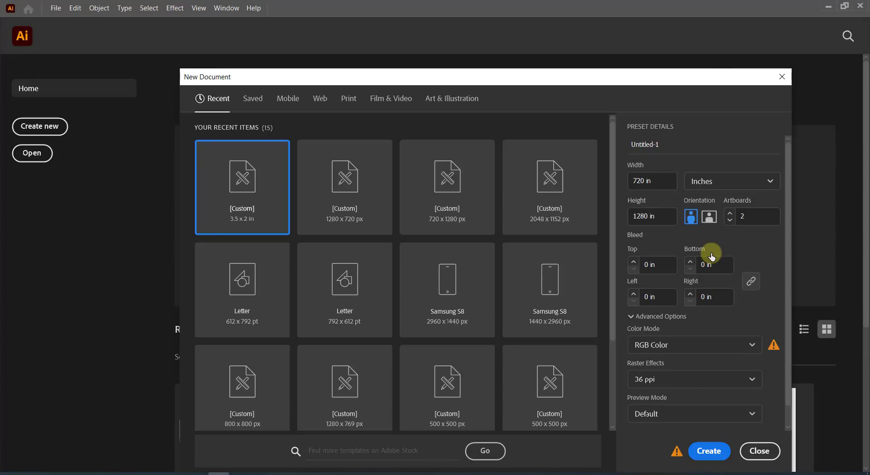
click(639, 179)
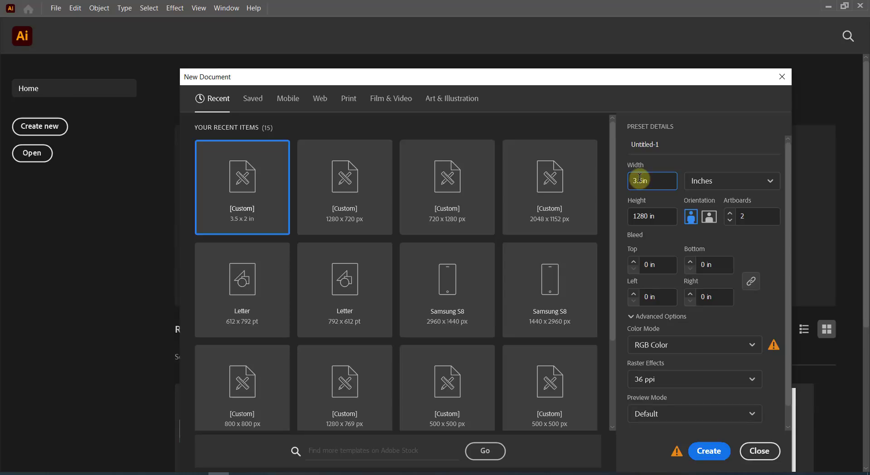
click(639, 218)
double_click(638, 215)
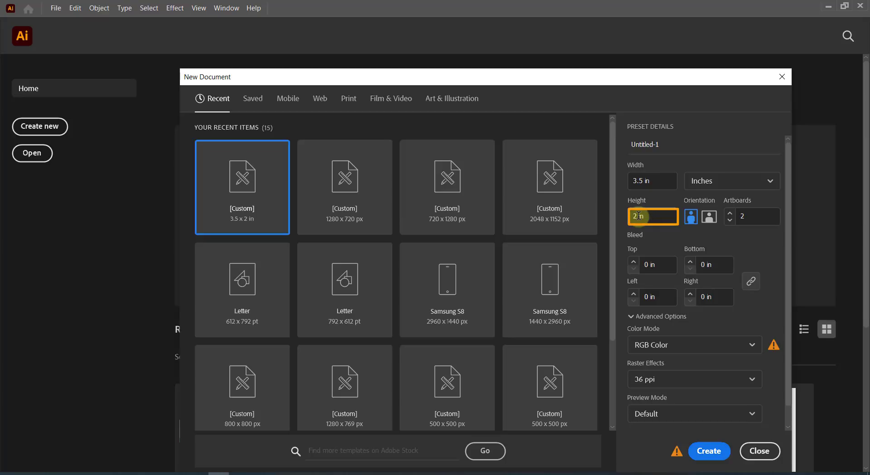
click(745, 215)
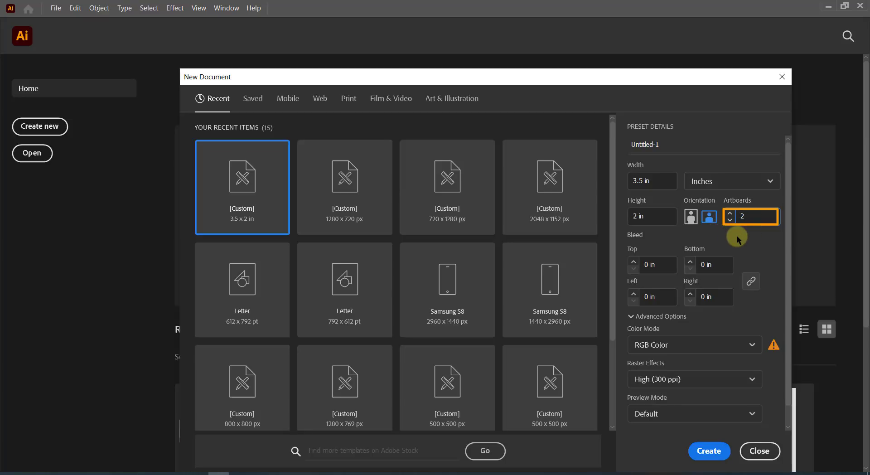
Use 2 artboards, 0.125 in bleed, CMYK Color and High (300 ppi) raster effects, then create it.
click(736, 235)
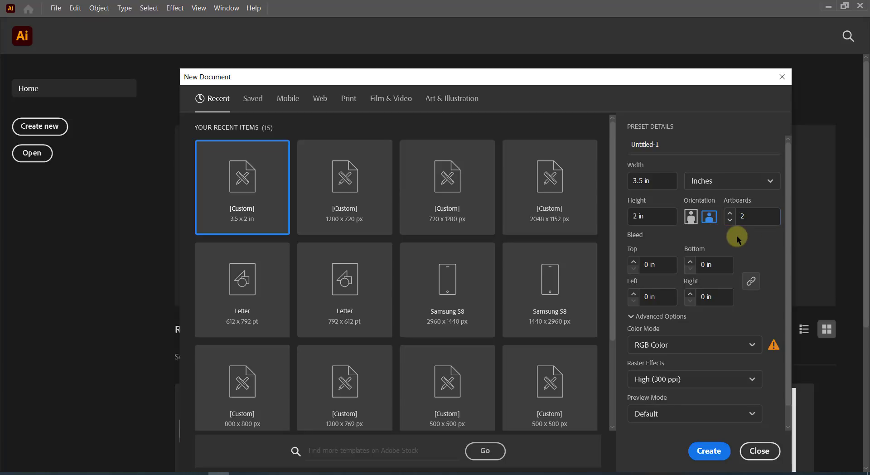
click(634, 262)
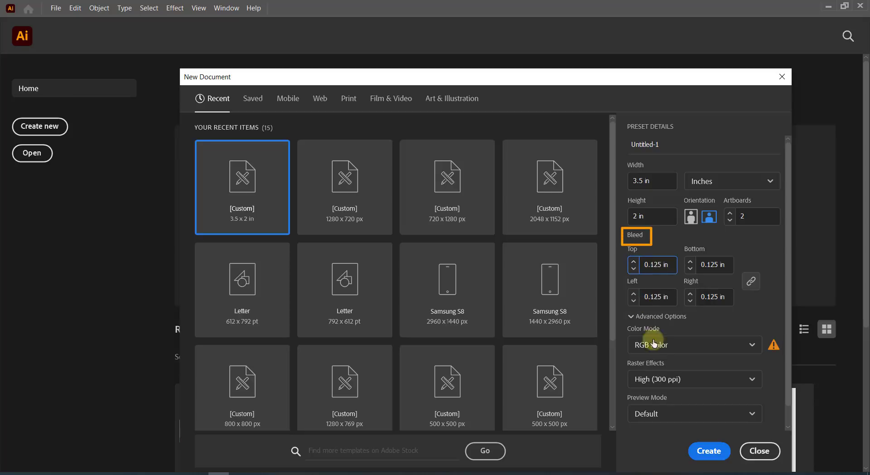
click(663, 351)
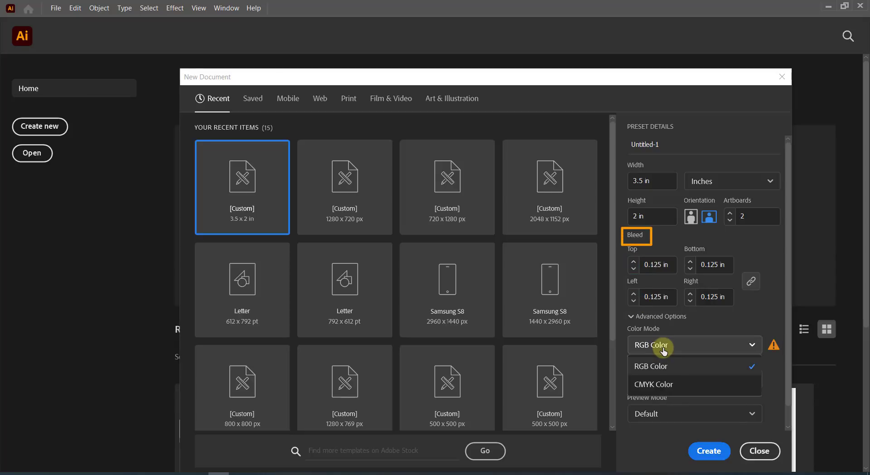
click(667, 385)
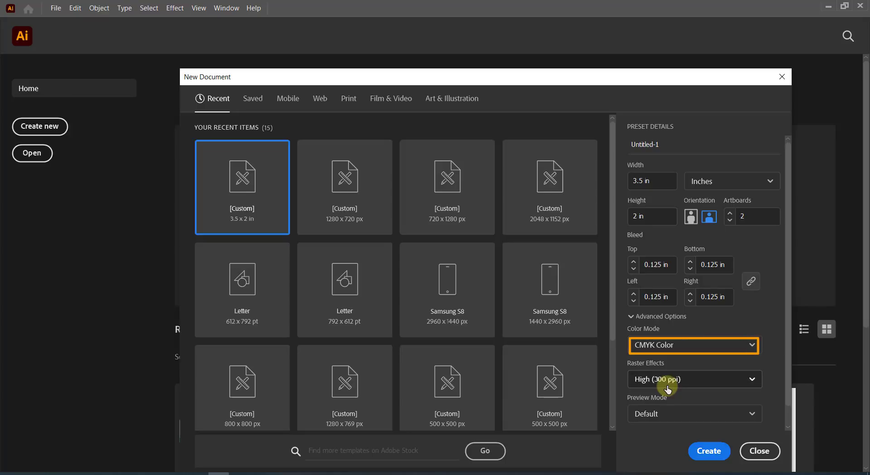
click(669, 384)
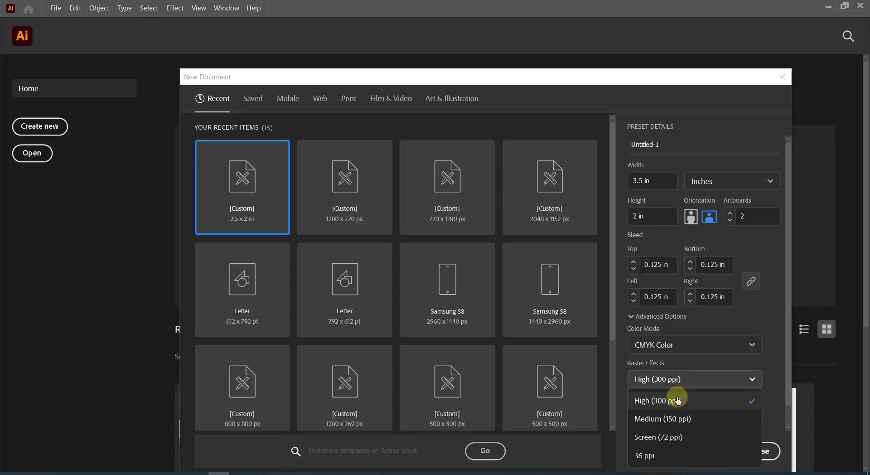
click(676, 405)
click(708, 452)
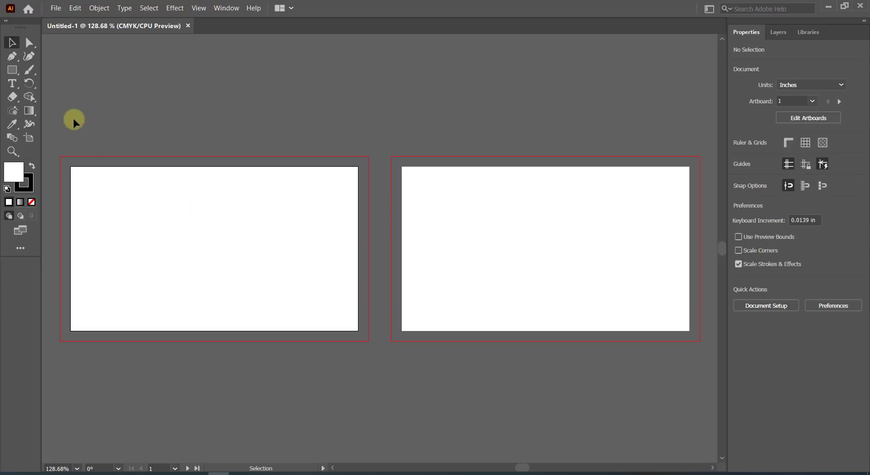
Draw white, strokeless rectangles over both artboards' bleed areas and select them both.
click(13, 73)
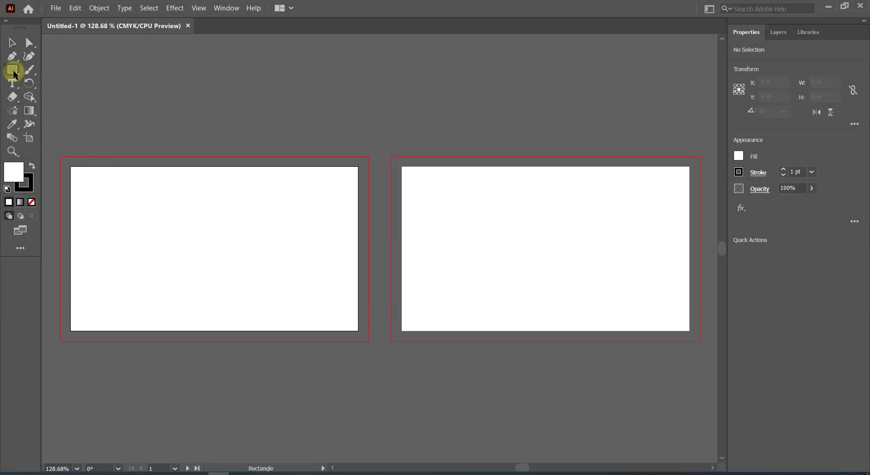
click(34, 186)
click(31, 202)
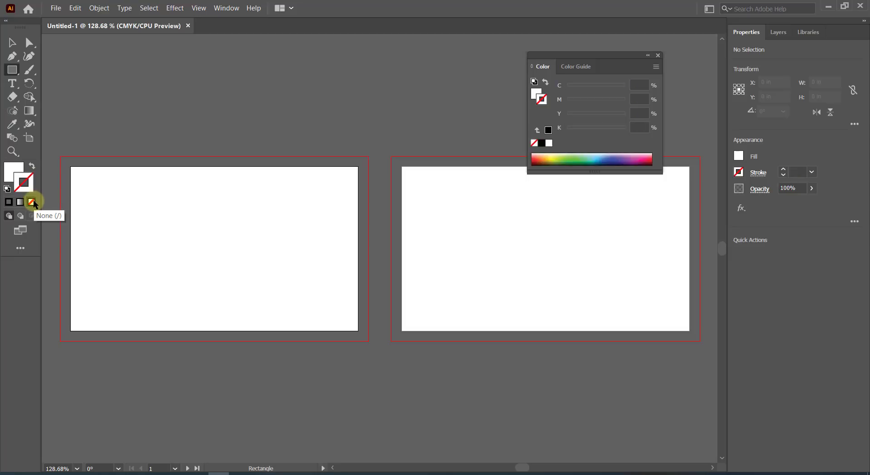
click(13, 173)
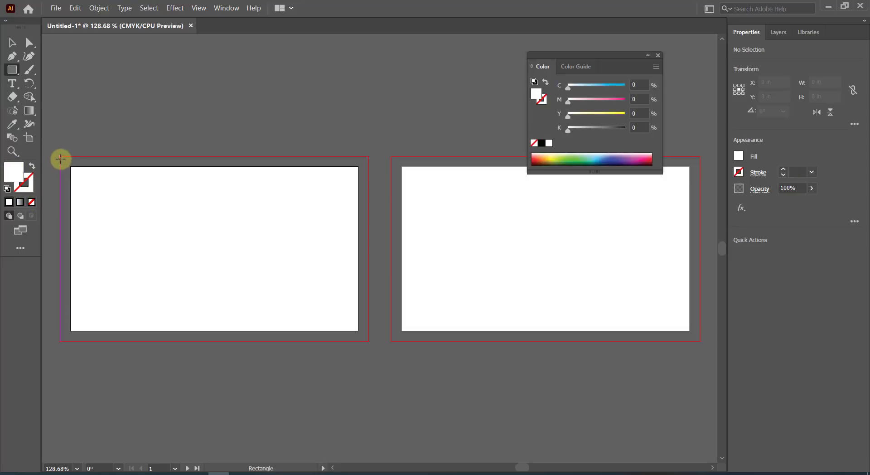
drag(60, 157, 367, 340)
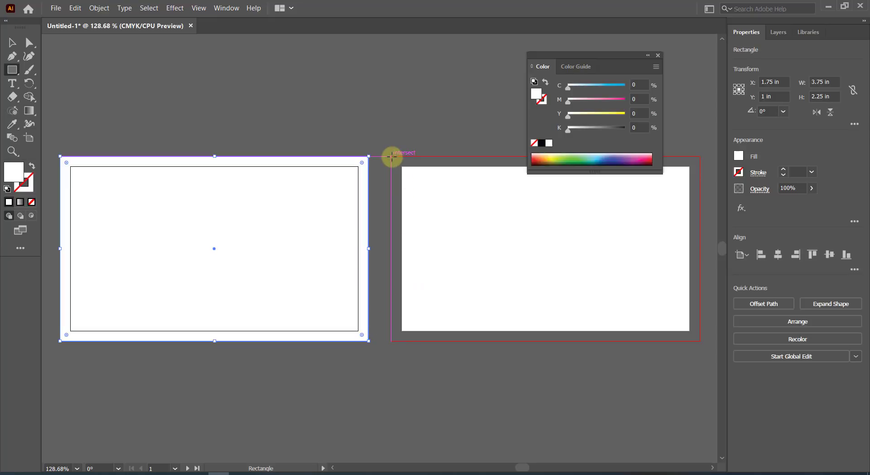
mouse_move(390, 157)
mouse_down()
mouse_move(524, 287)
mouse_move(648, 343)
mouse_move(699, 341)
mouse_up()
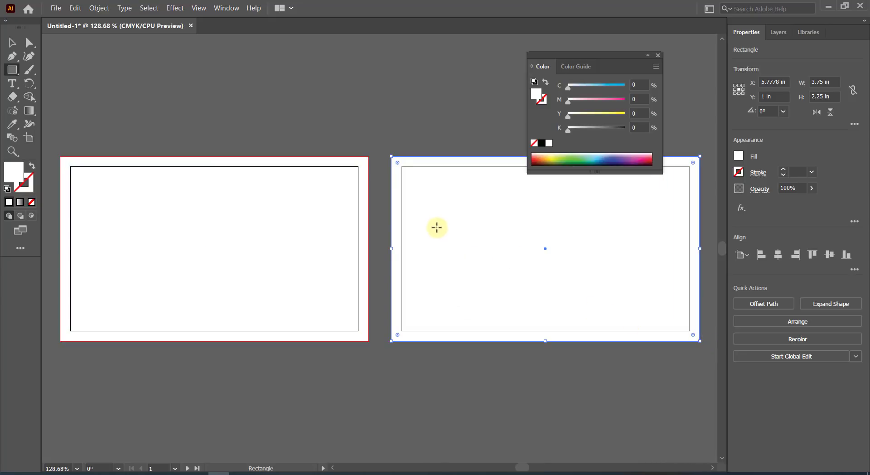
click(11, 42)
drag(311, 126, 466, 243)
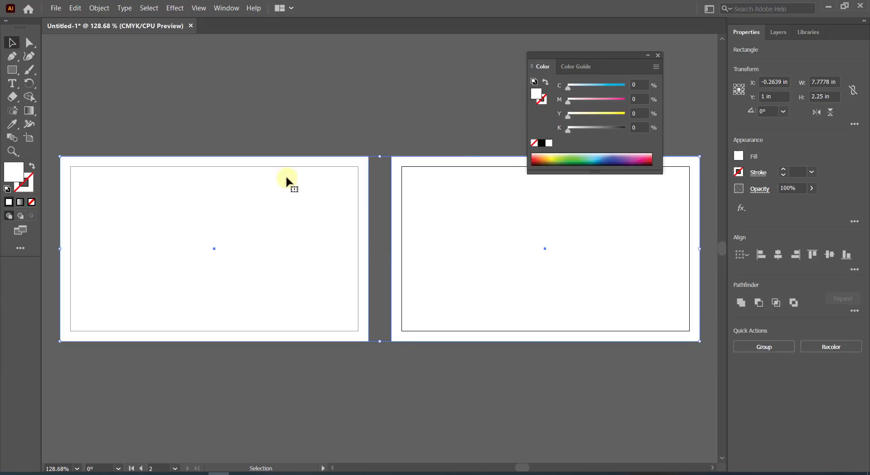
Offset both background rectangles inward by -0.25 in with Offset Path.
click(100, 8)
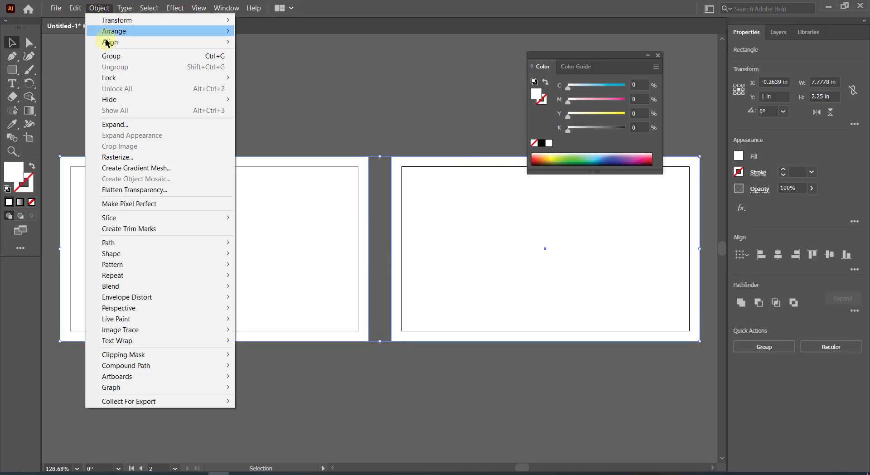
mouse_move(127, 242)
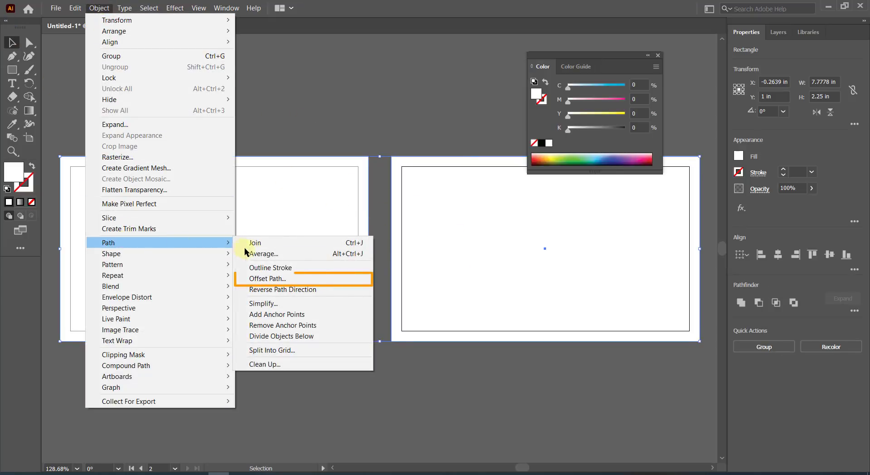
click(273, 278)
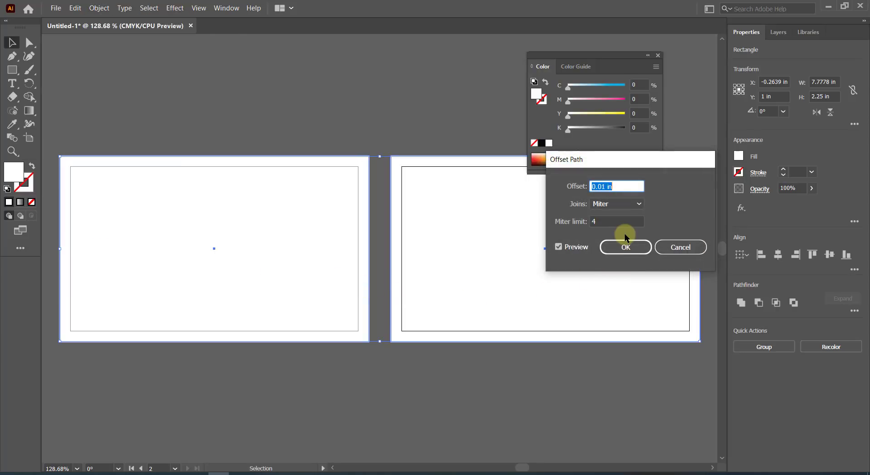
text(-0.25)
key(Tab)
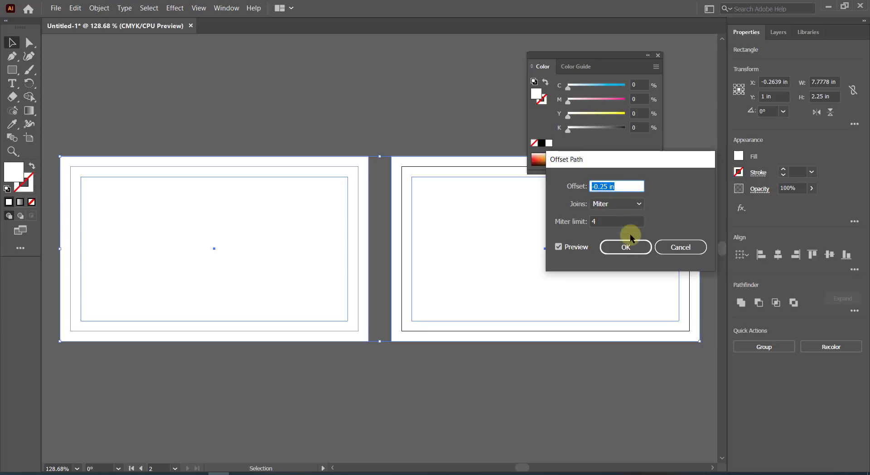
click(626, 247)
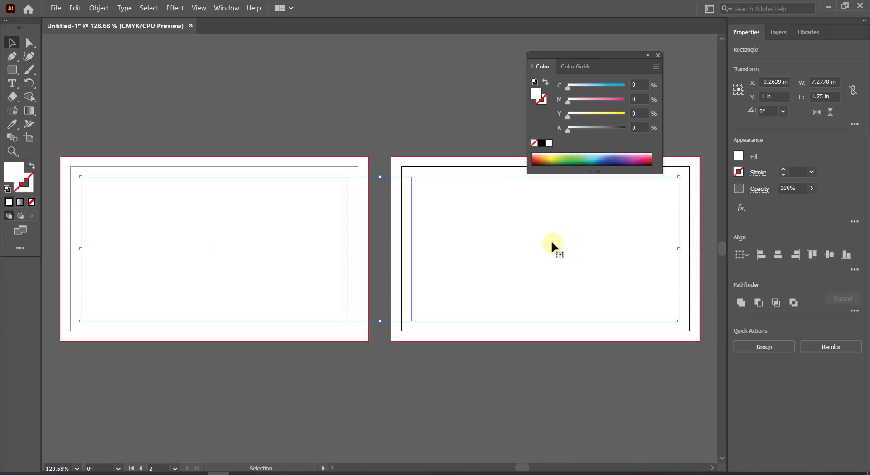
Turn the inset rectangles into guides and check that the guides are locked.
right_click(456, 218)
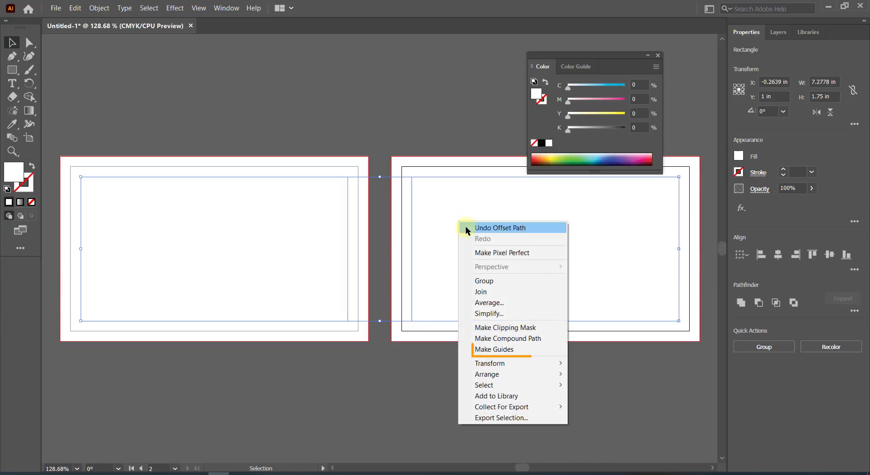
click(503, 349)
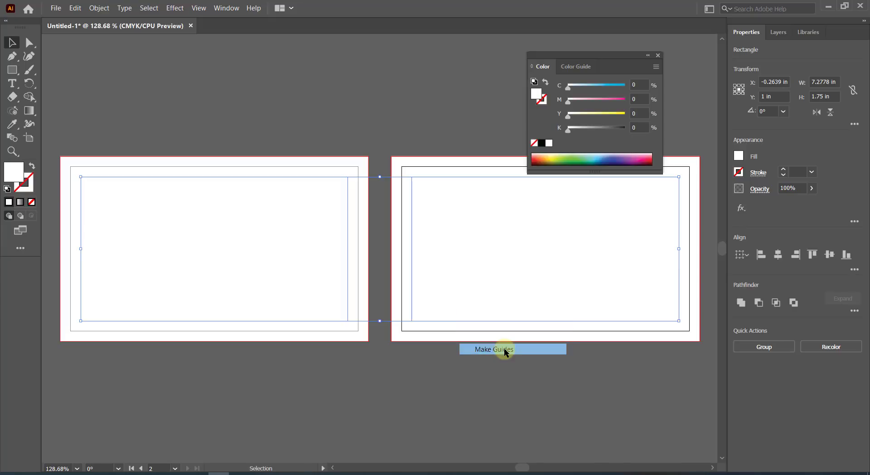
right_click(473, 223)
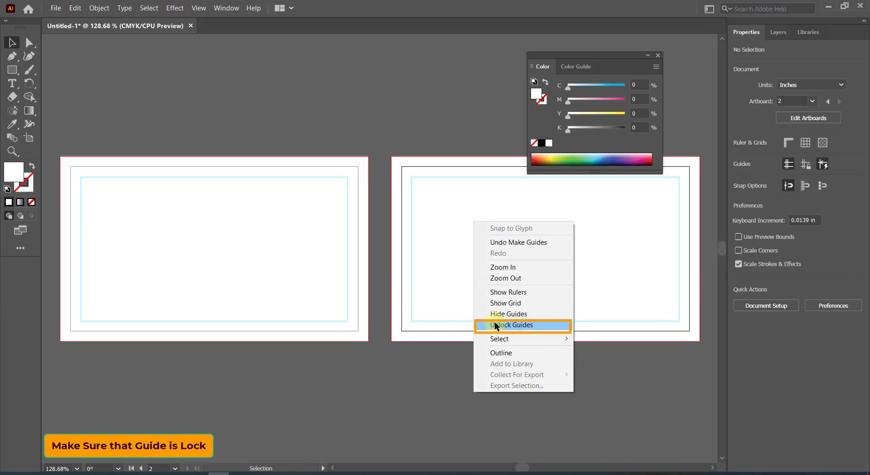
Select and lock both white background rectangles.
click(455, 220)
click(455, 219)
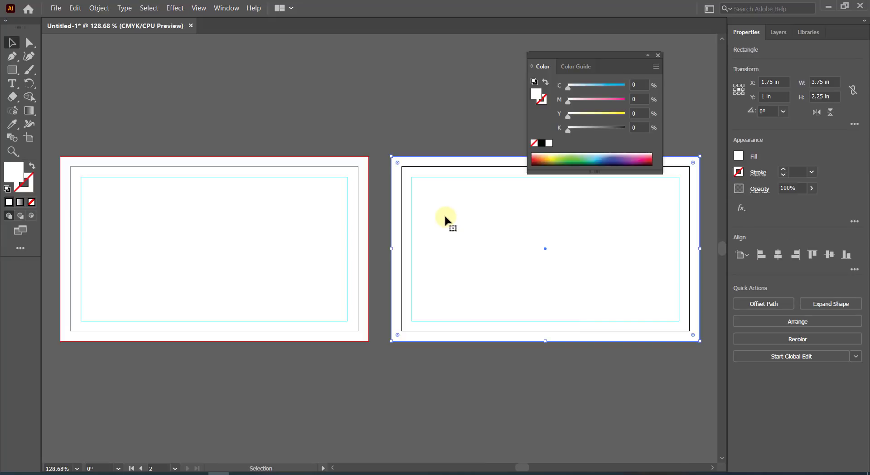
click(314, 192)
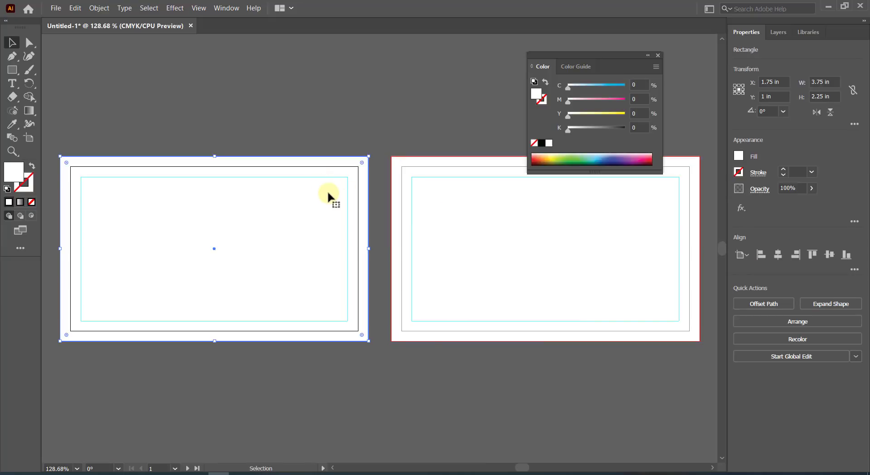
shift+click(447, 191)
click(98, 8)
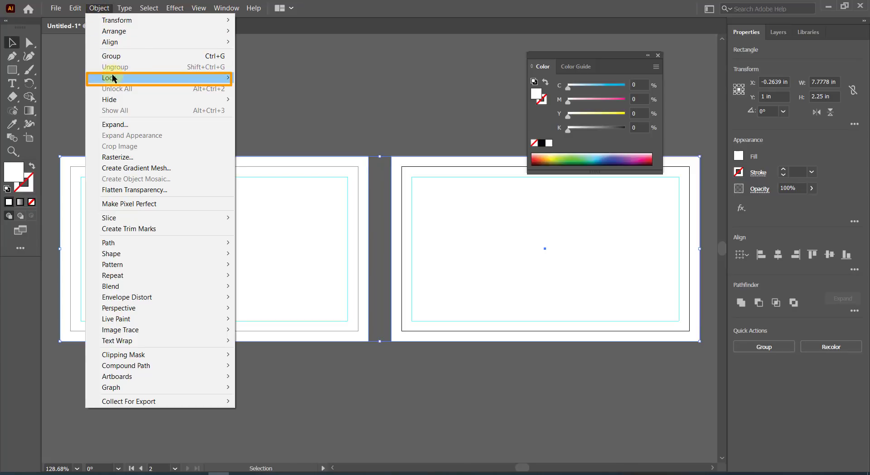
mouse_move(113, 78)
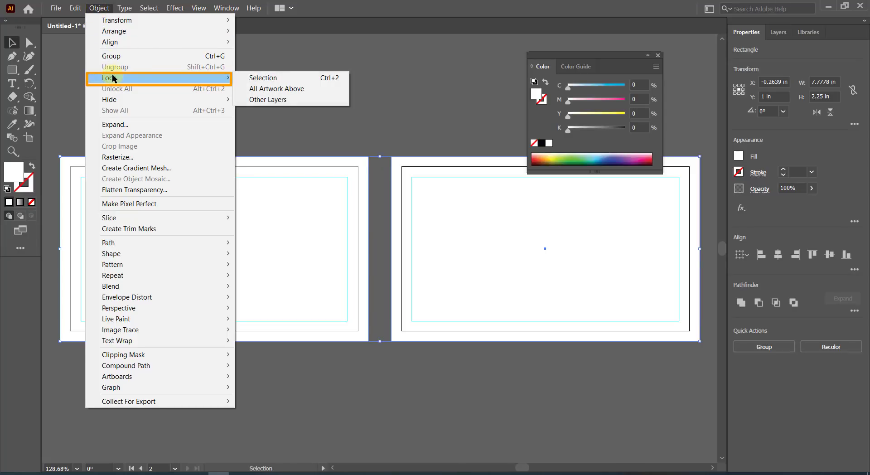
click(268, 78)
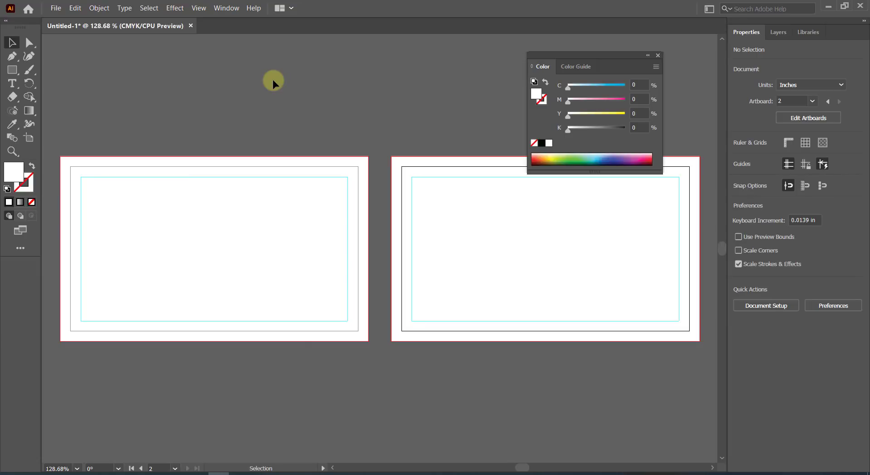
Confirm the locked rectangles can't be selected, then close the floating colour panel.
click(287, 250)
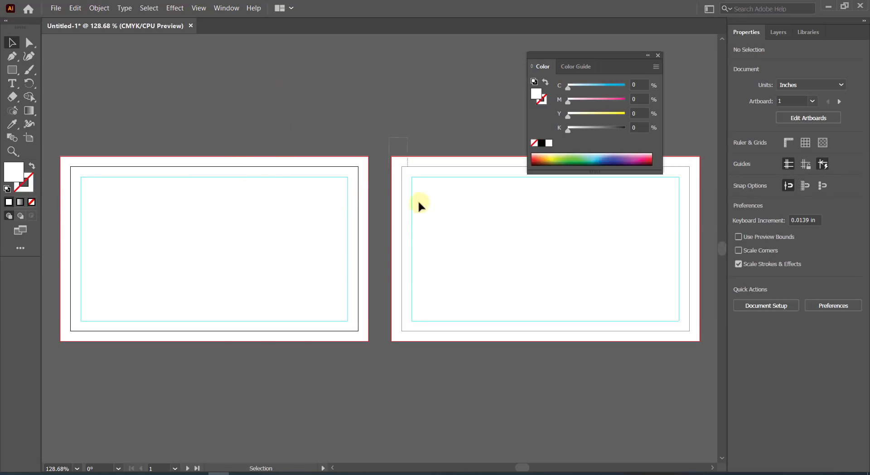
drag(418, 202, 419, 204)
drag(164, 115, 202, 185)
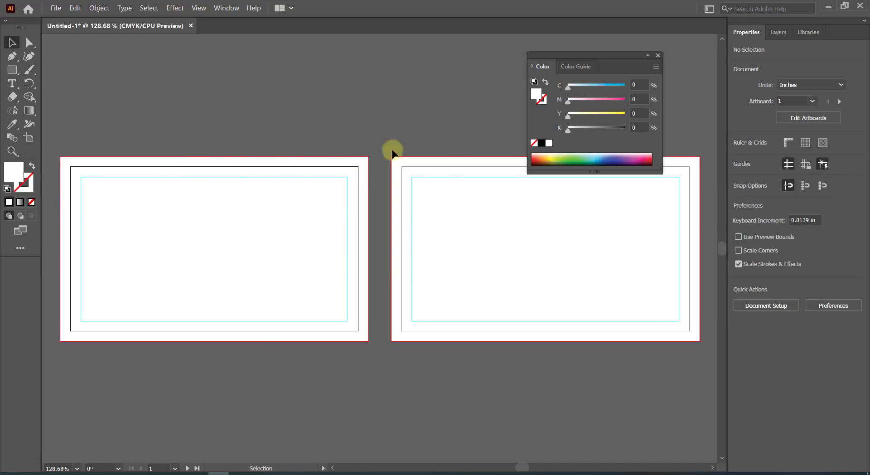
click(657, 55)
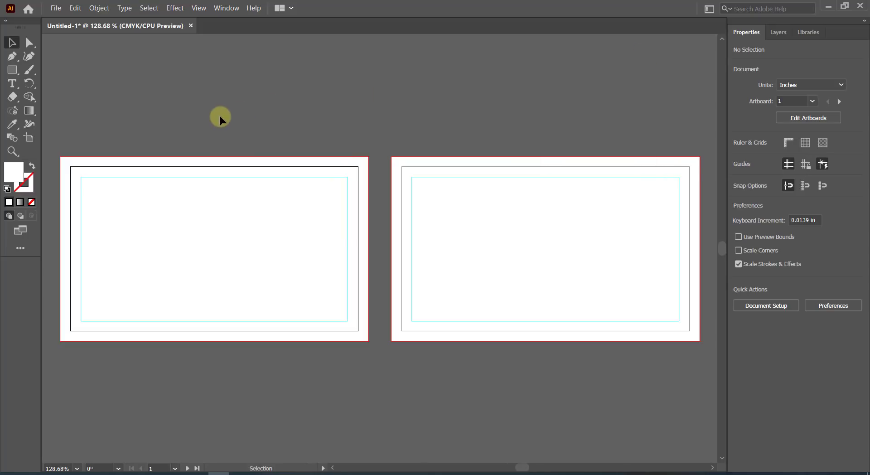
Place Logo.pdf on the left card and nudge it to sit centred near the top.
click(57, 9)
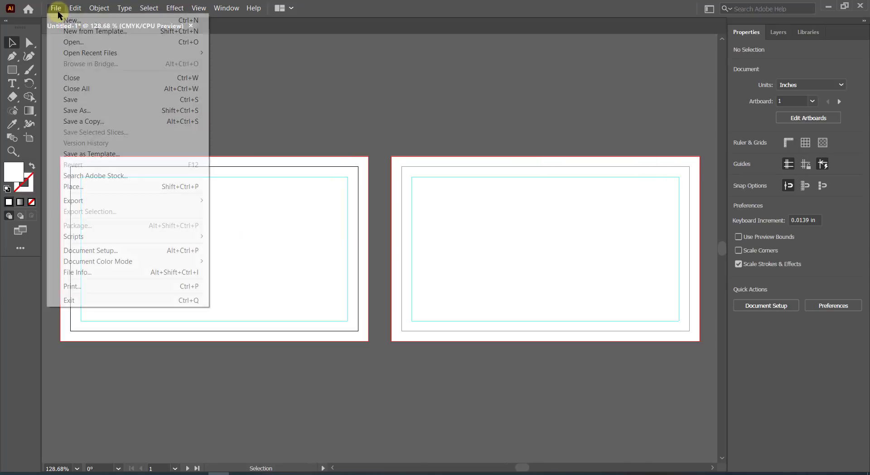
click(83, 186)
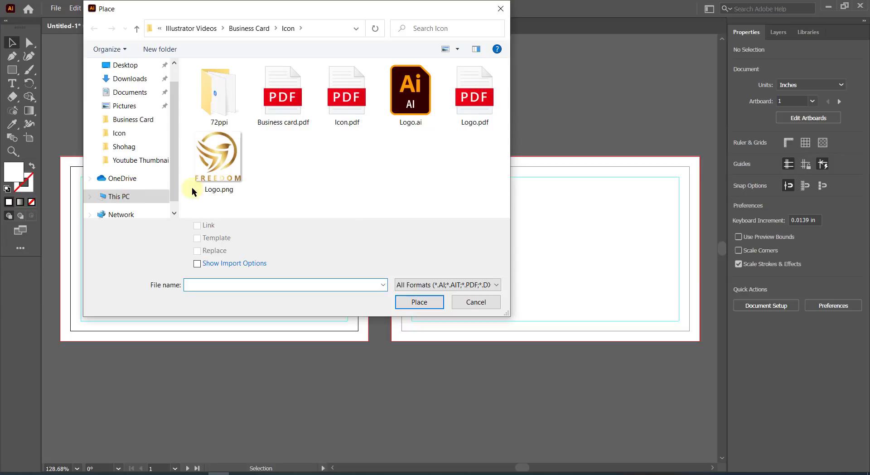
double_click(469, 99)
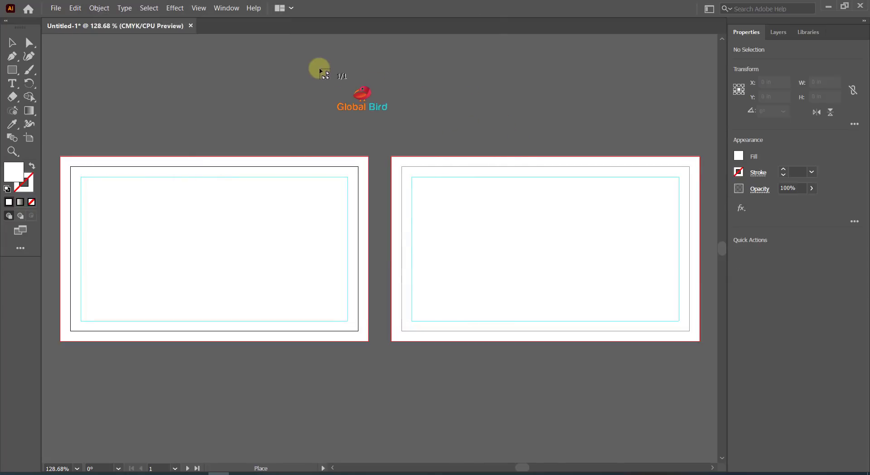
drag(294, 266, 271, 239)
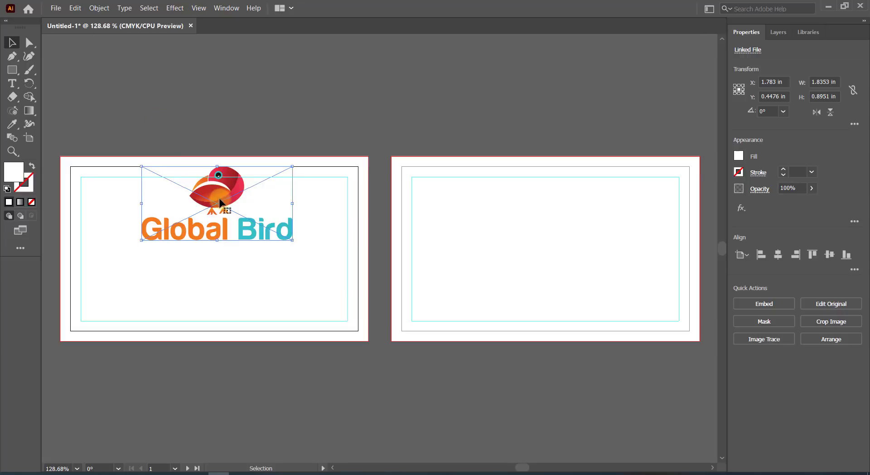
drag(221, 203, 214, 208)
click(262, 111)
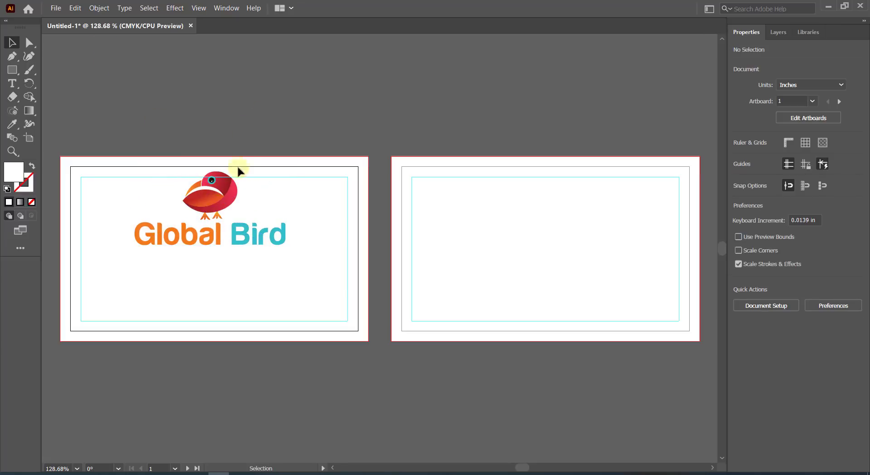
drag(247, 174, 253, 172)
click(57, 96)
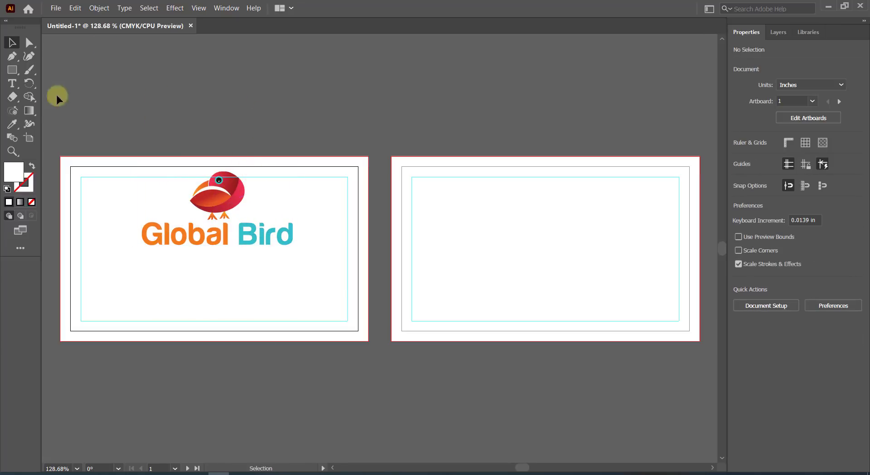
Draw a rectangle across the card's bottom edge and fill it with the logo's teal.
click(13, 71)
drag(60, 303, 368, 341)
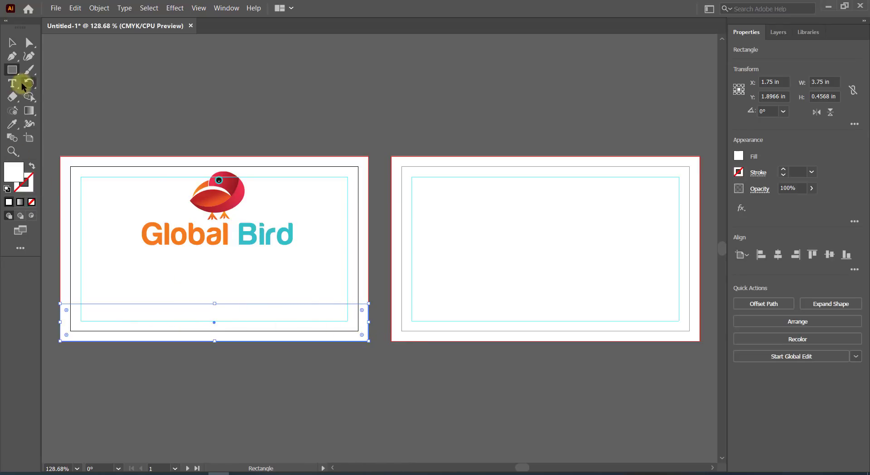
click(13, 124)
click(241, 228)
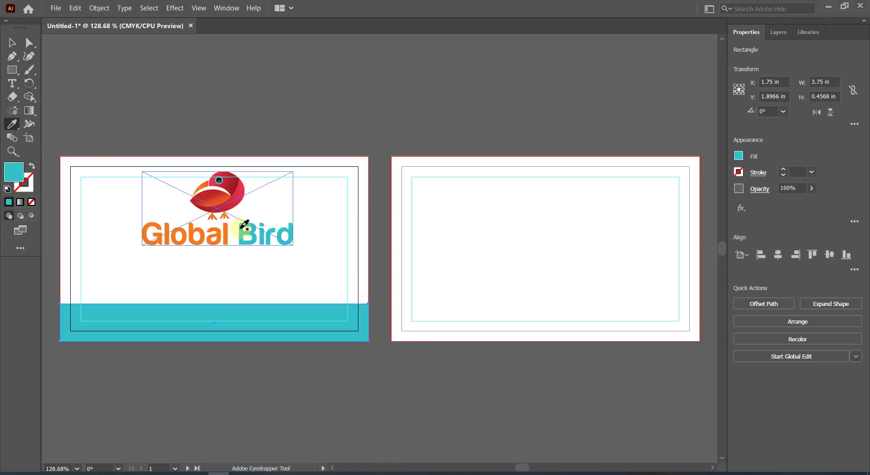
Add a smaller centred rectangle above the teal bar and merge the two with Shape Builder.
click(12, 69)
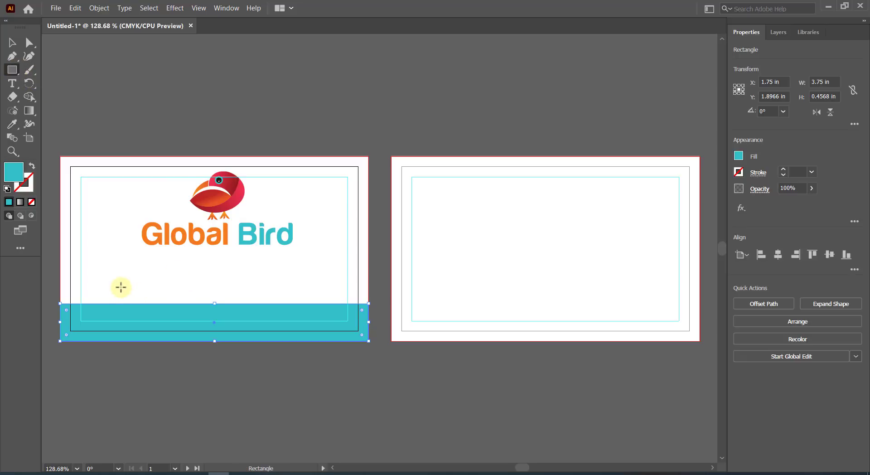
drag(121, 285, 293, 310)
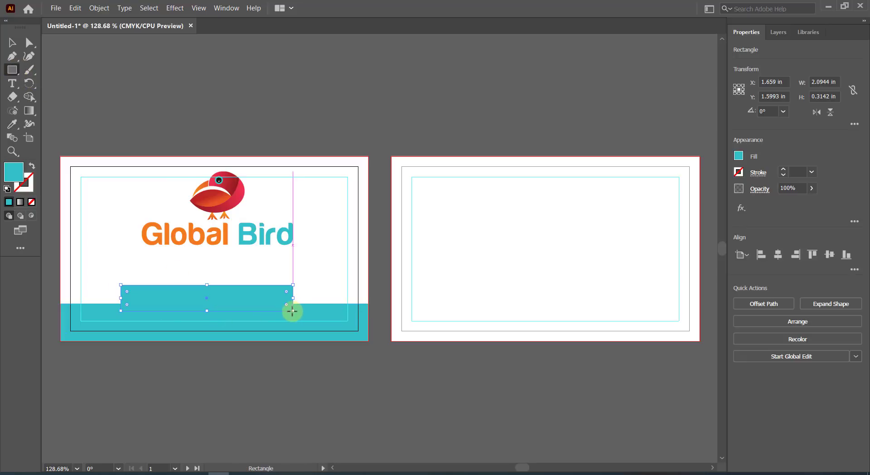
click(13, 43)
shift+click(148, 328)
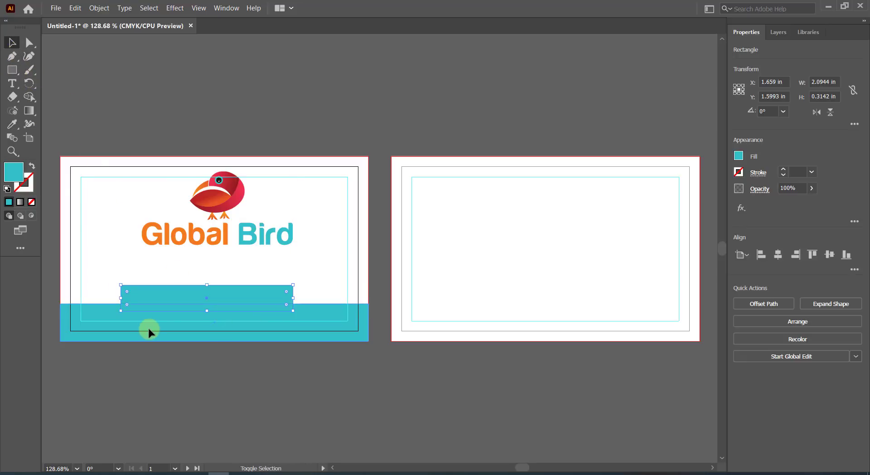
click(777, 254)
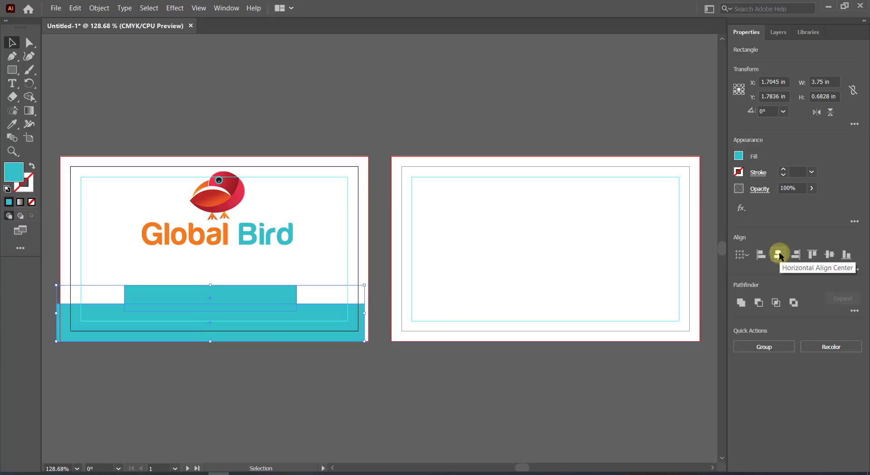
click(27, 98)
drag(155, 294, 156, 323)
key(v)
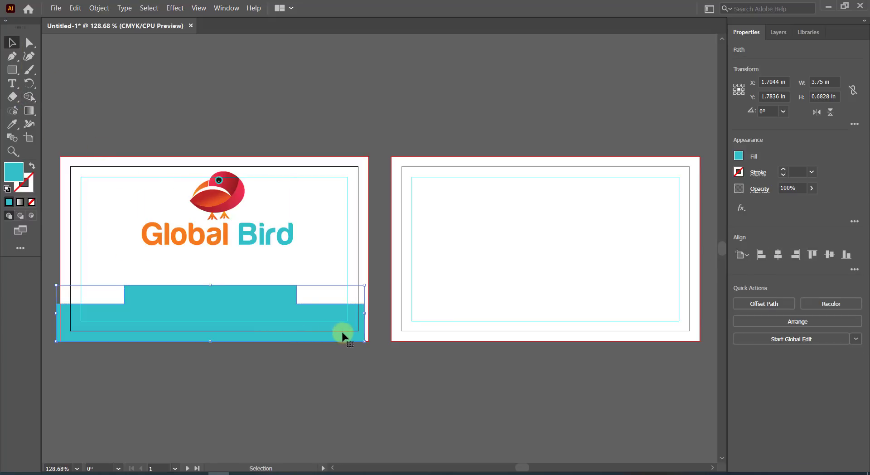
drag(340, 334, 348, 336)
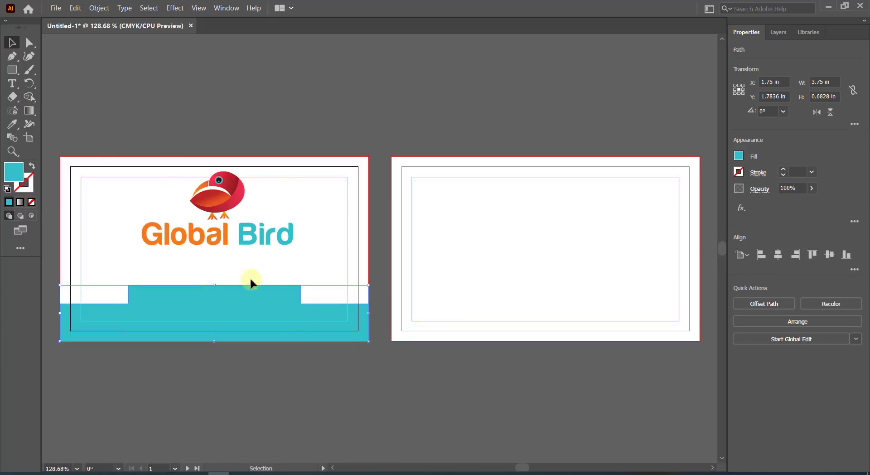
Round the raised tab's four corners to 0.113 in.
click(29, 43)
click(136, 307)
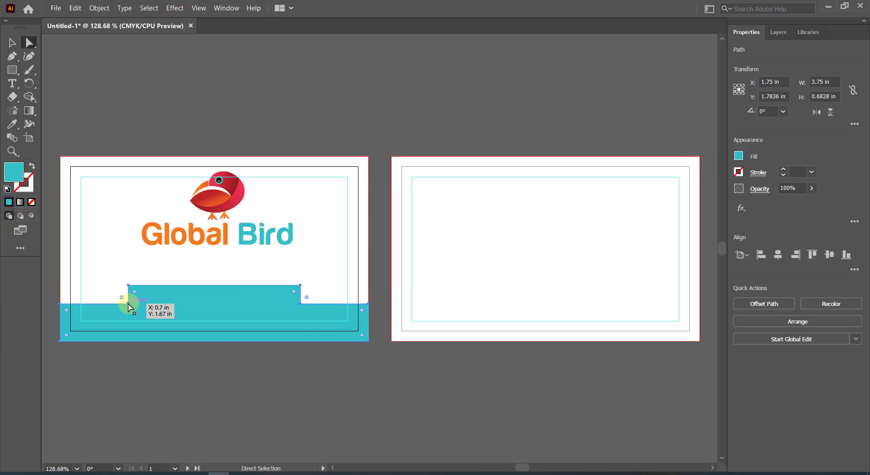
click(128, 304)
drag(125, 277, 132, 288)
mouse_move(297, 277)
mouse_down()
mouse_move(303, 298)
mouse_move(347, 277)
mouse_up()
shift+click(300, 303)
click(329, 278)
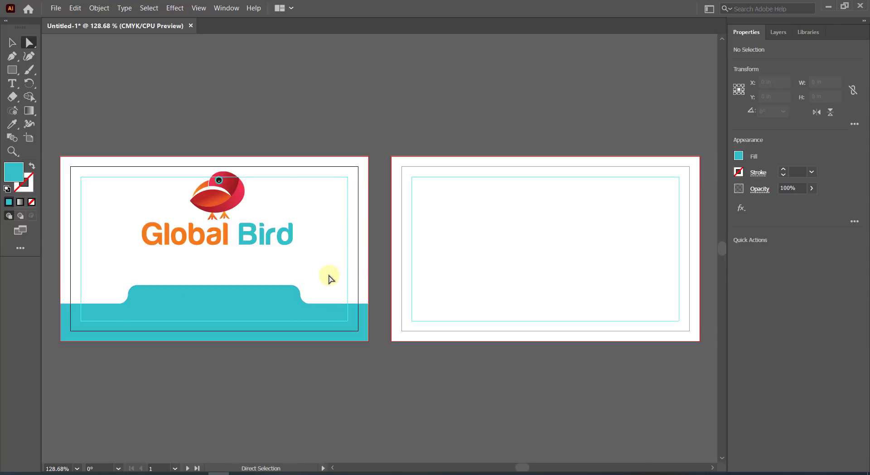
Centre the logo and teal shape together, then fit both artboards in the window.
click(12, 42)
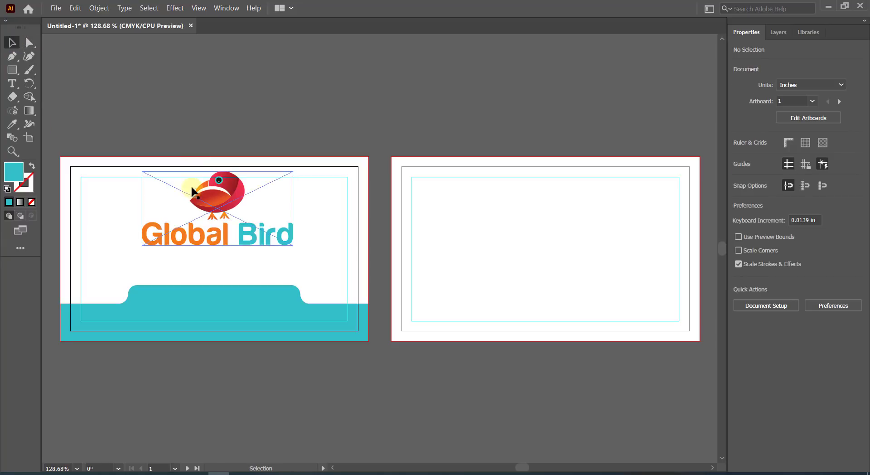
click(215, 206)
shift+click(271, 304)
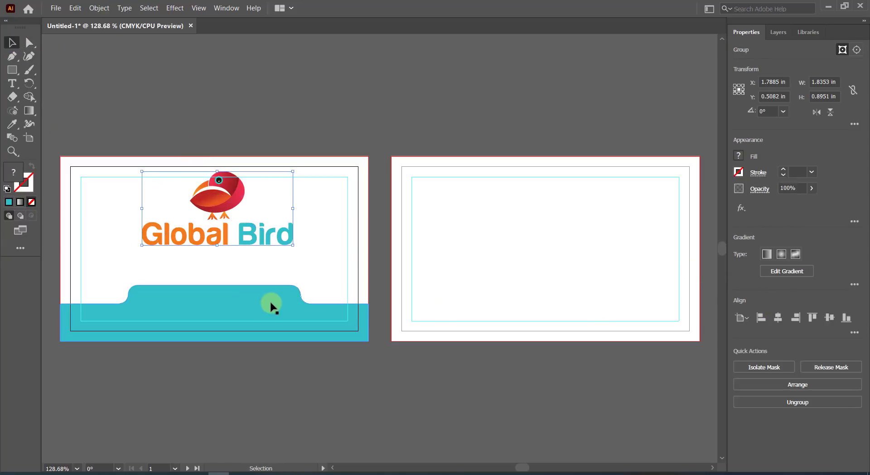
click(777, 254)
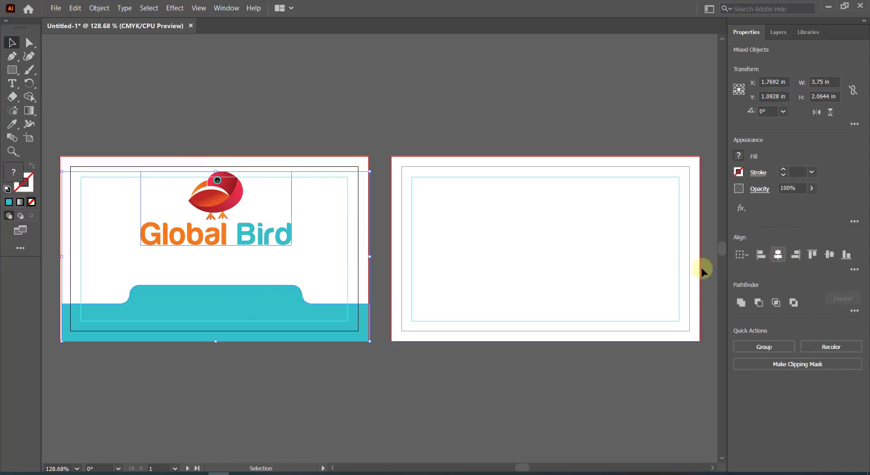
scroll(370, 319, up, 4)
drag(351, 363, 346, 362)
click(198, 8)
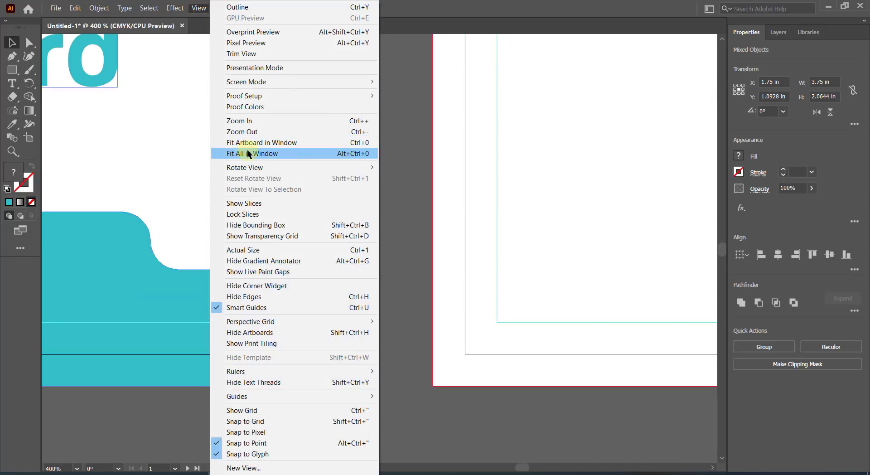
click(252, 154)
click(273, 124)
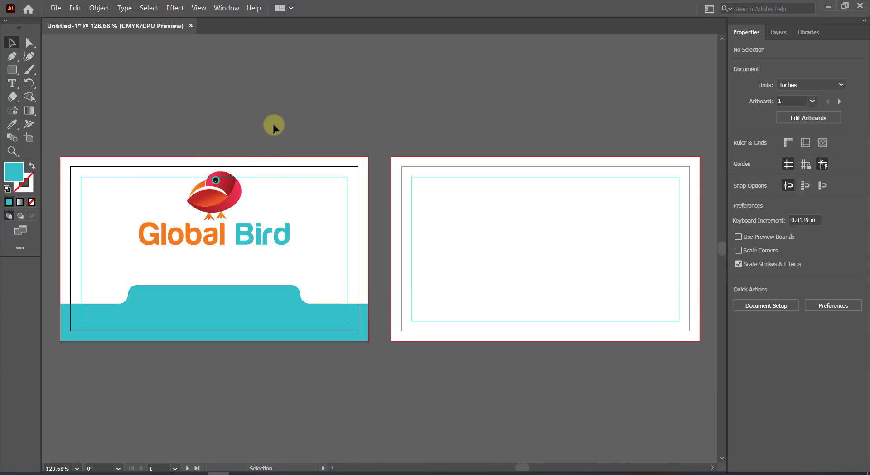
click(12, 83)
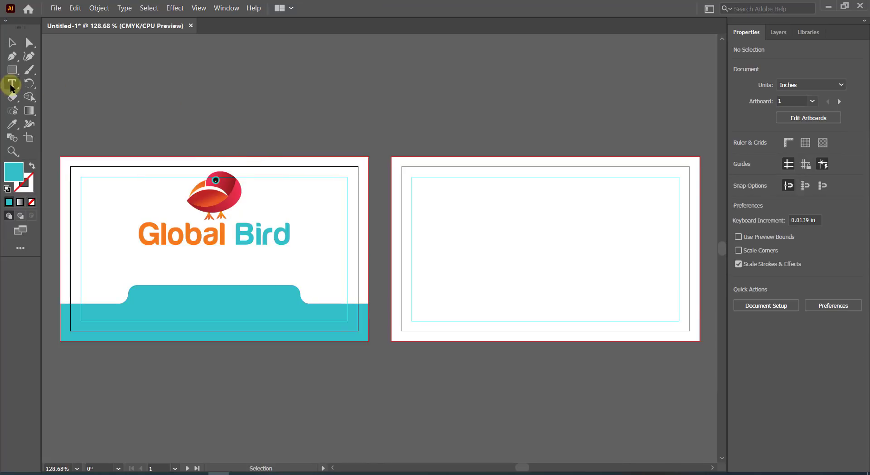
click(141, 301)
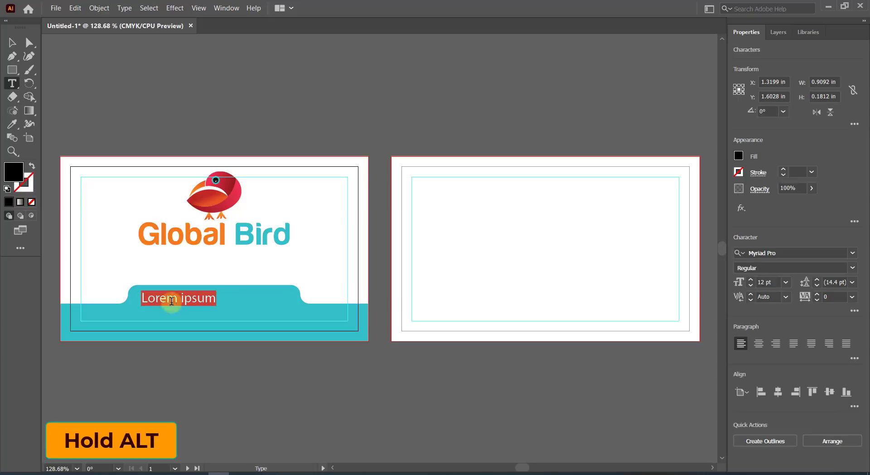
click(801, 254)
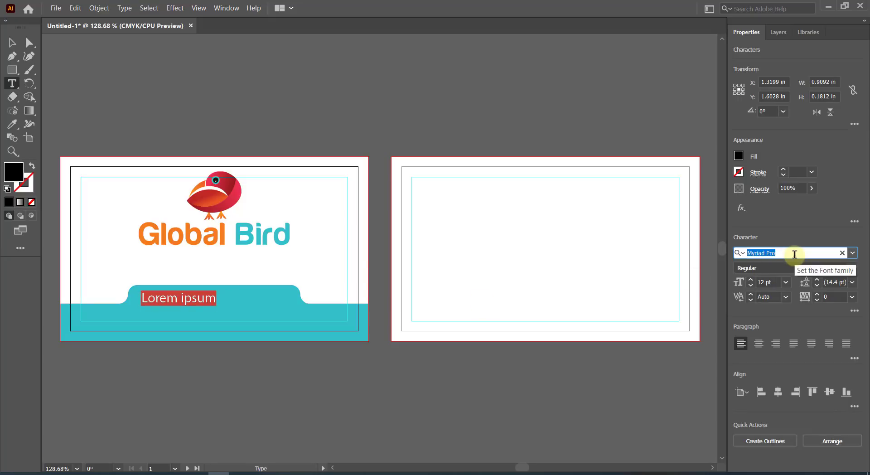
text(centu)
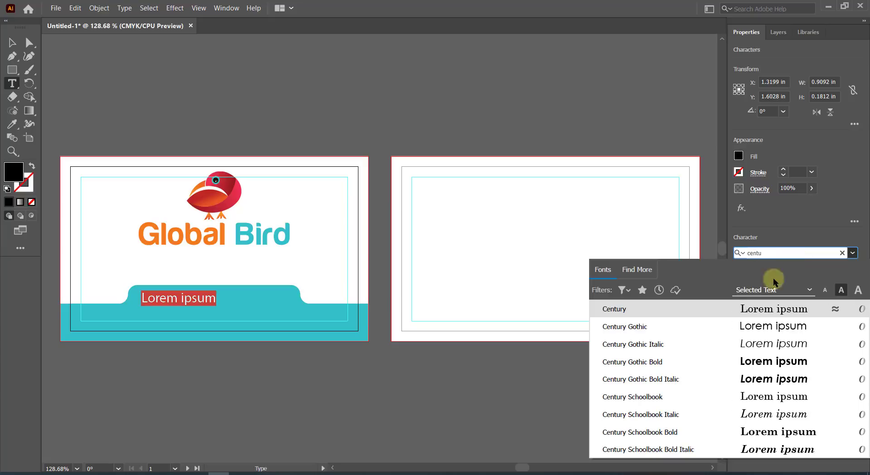
click(741, 329)
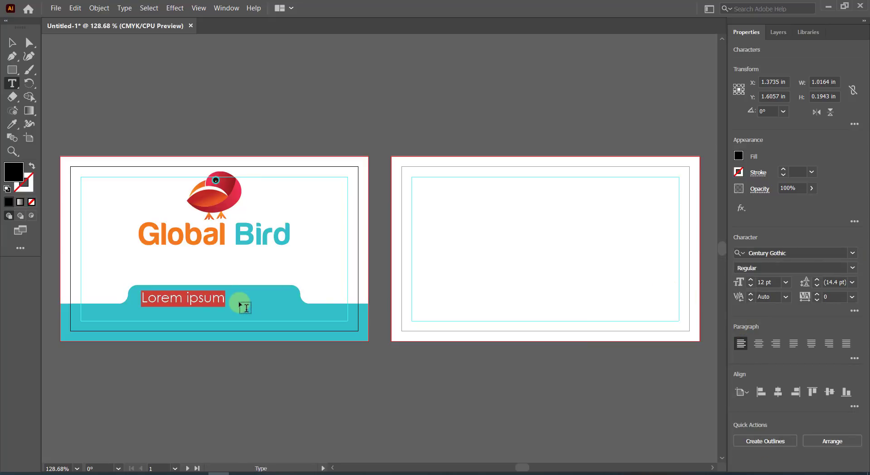
text(www.globalbird.com)
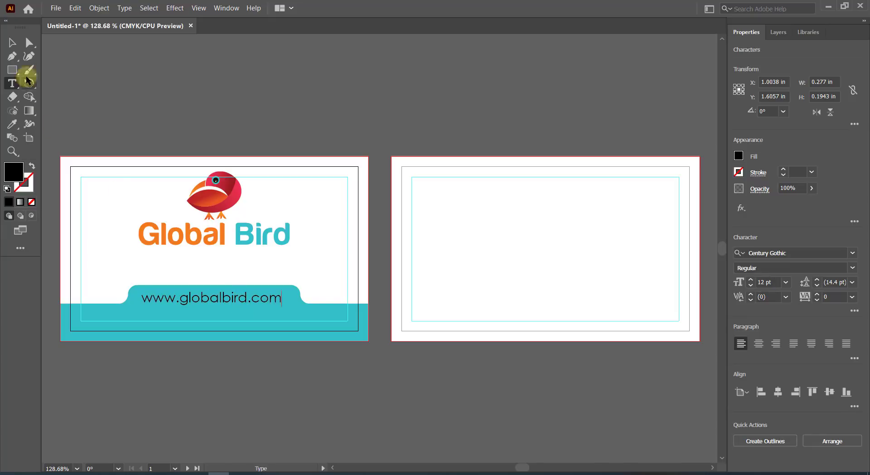
click(12, 42)
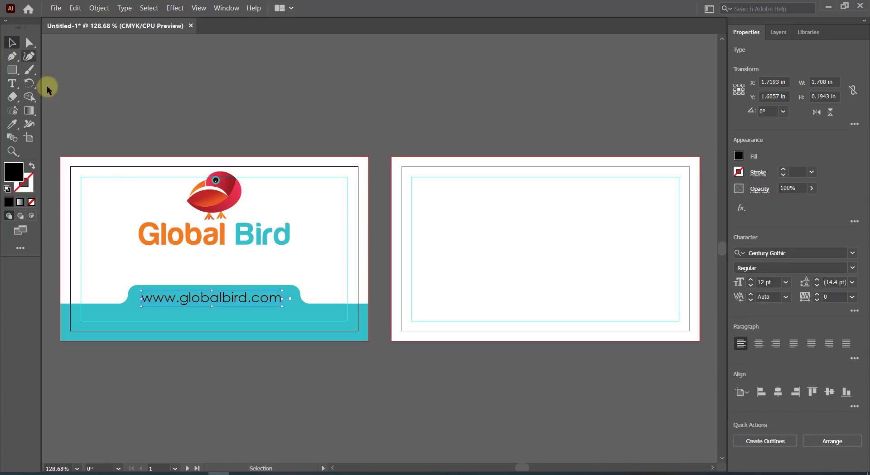
Centre the URL text horizontally over the teal tab.
shift+click(264, 308)
click(777, 254)
scroll(353, 319, up, 5)
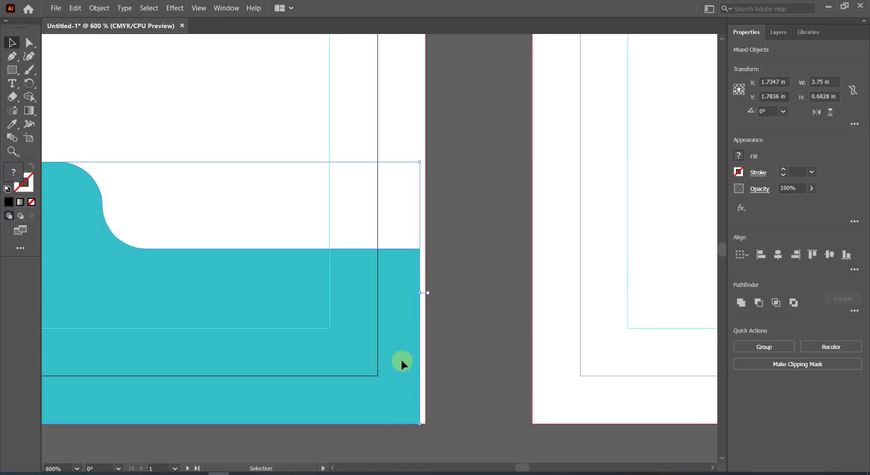
drag(401, 359, 408, 359)
scroll(416, 348, down, 5)
scroll(414, 349, up, 2)
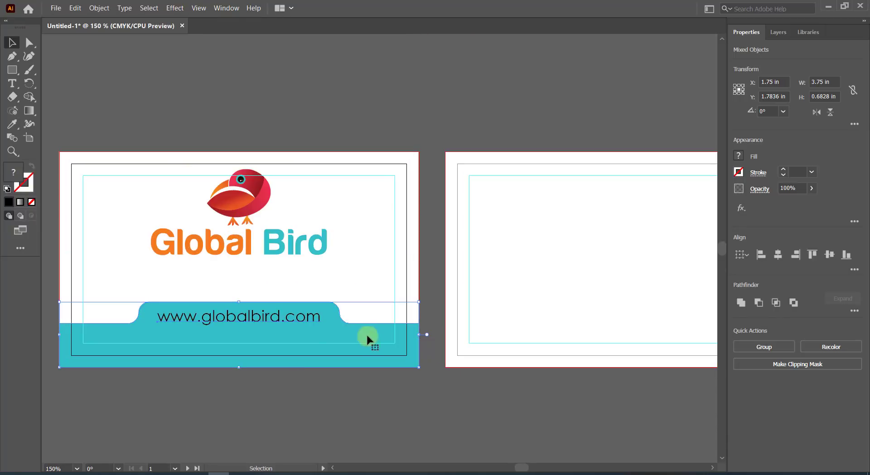
click(313, 396)
click(278, 316)
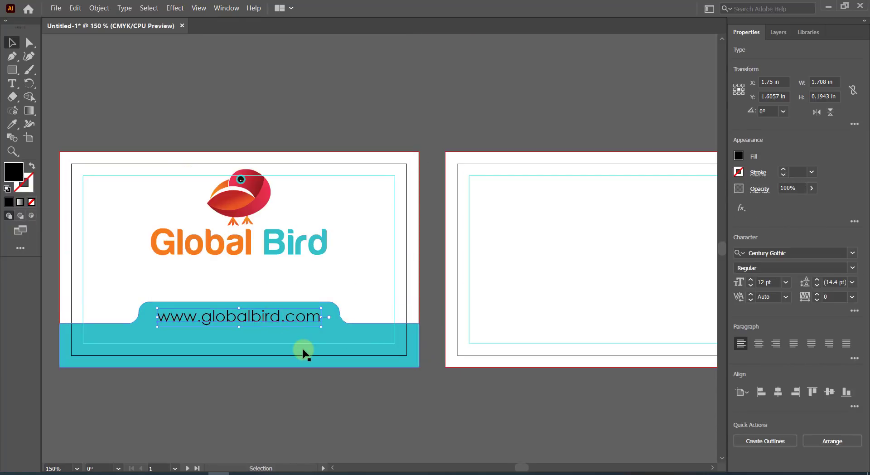
key(Up)
key(Down)
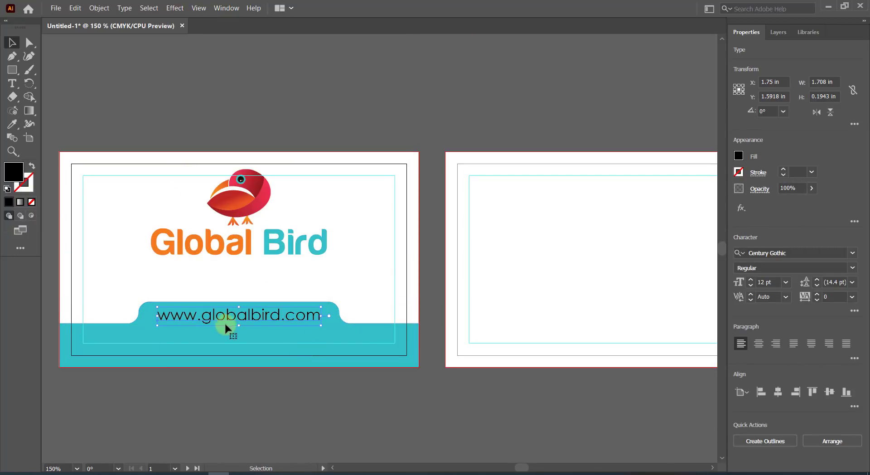
Give the URL text a 0.25 pt black stroke, expand it, and unite the letter shapes.
click(782, 169)
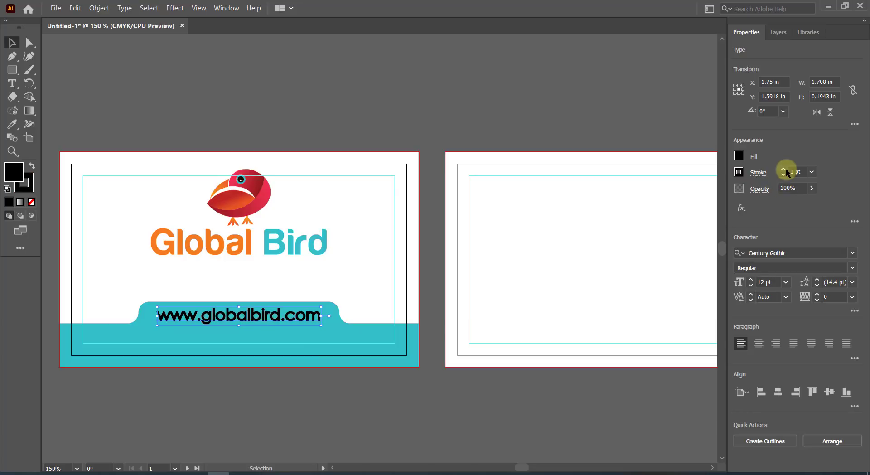
click(796, 171)
click(812, 171)
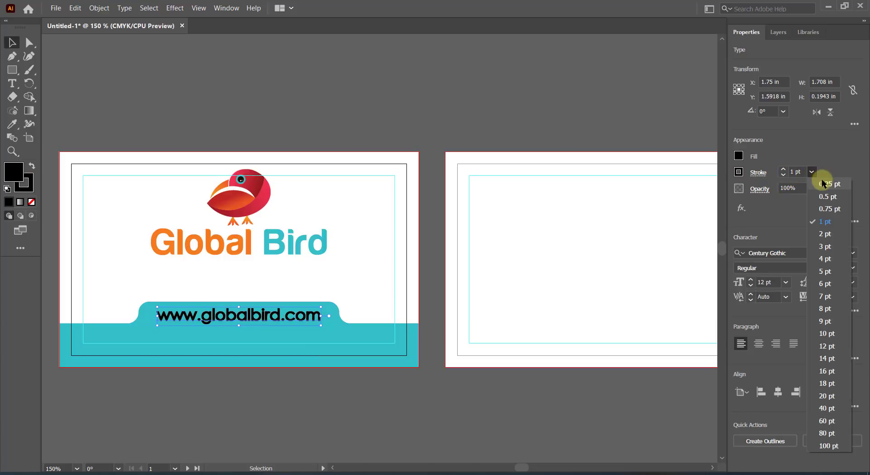
click(821, 180)
click(99, 8)
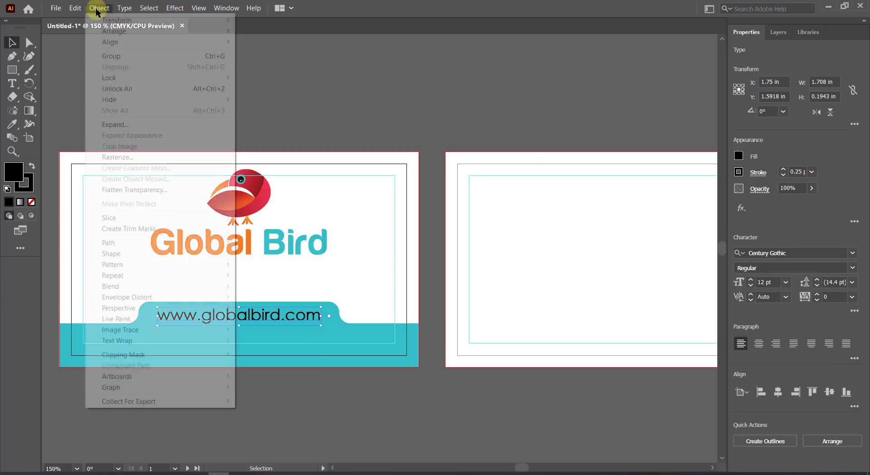
click(113, 123)
click(408, 304)
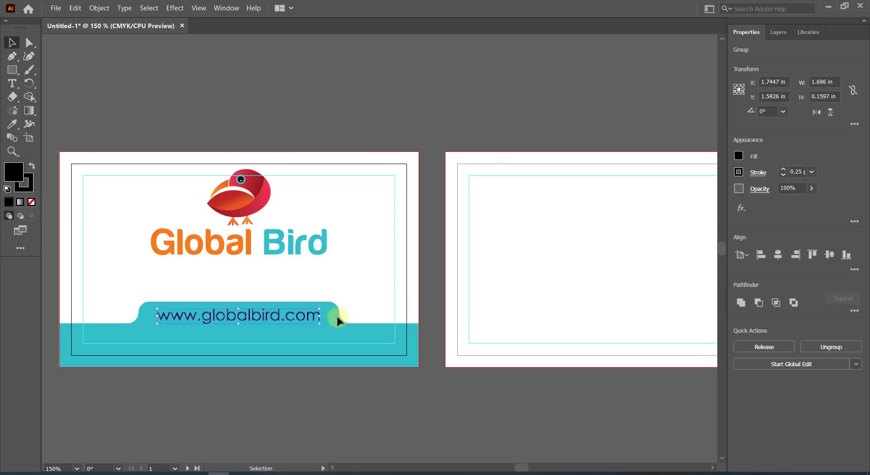
click(741, 302)
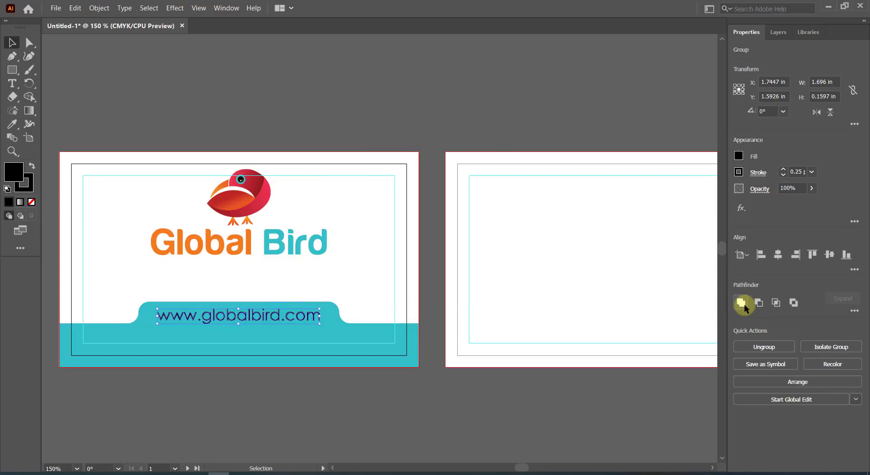
Fill the URL shapes white, deselect them, and zoom out to see both cards.
click(13, 123)
click(110, 197)
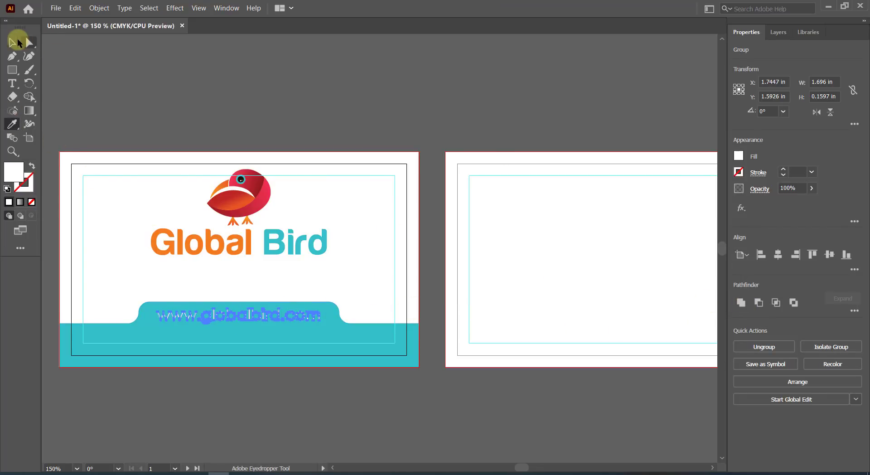
click(17, 43)
click(166, 78)
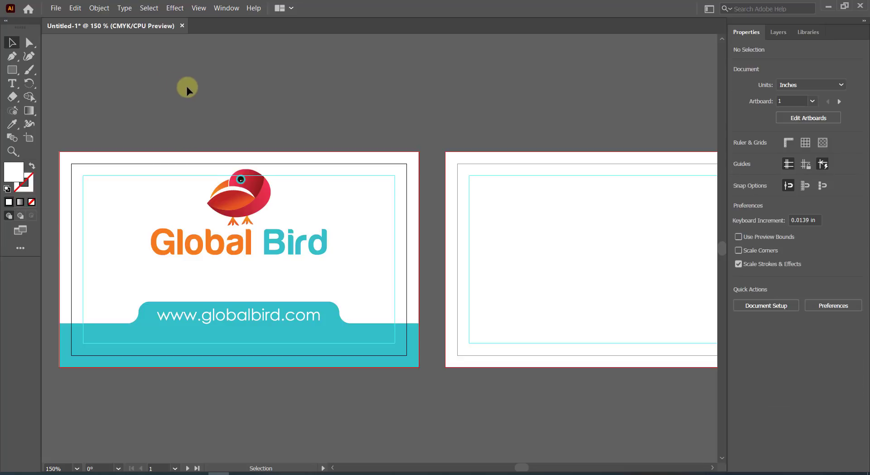
key(ctrl+minus)
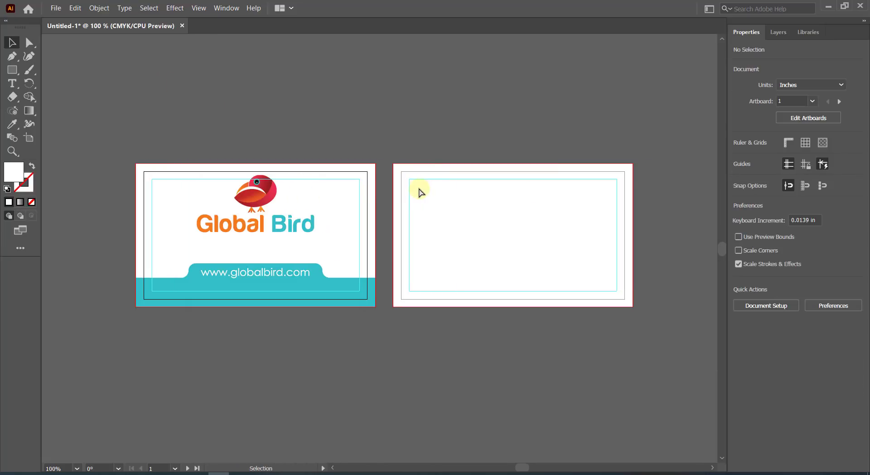
Draw a tall strip along the card back's left edge filled with the teal colour.
click(12, 69)
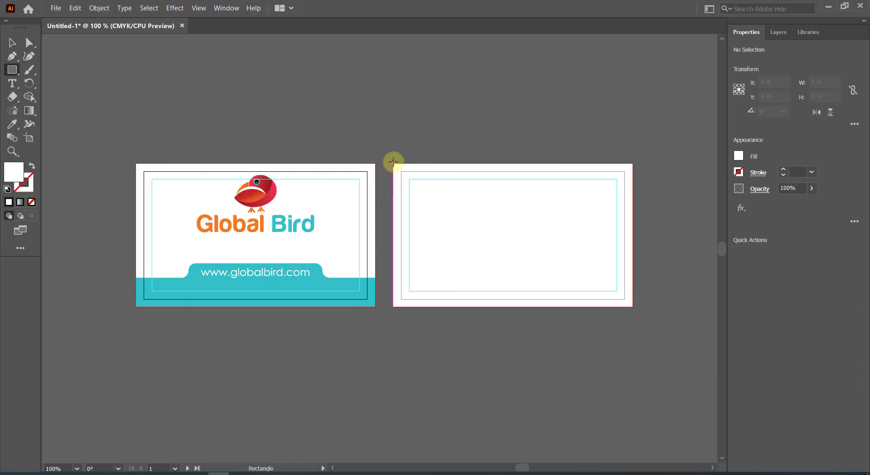
drag(393, 162, 425, 306)
click(12, 123)
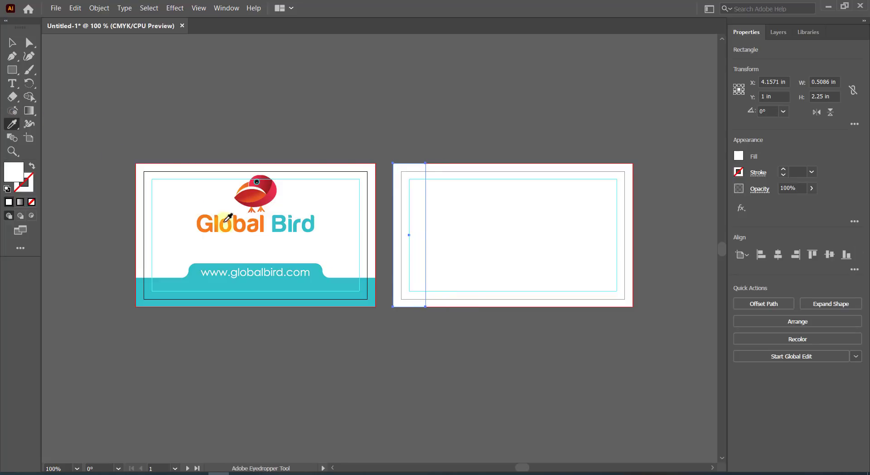
click(297, 281)
Add a small tab rectangle beside the strip and unite the two into one shape.
click(12, 69)
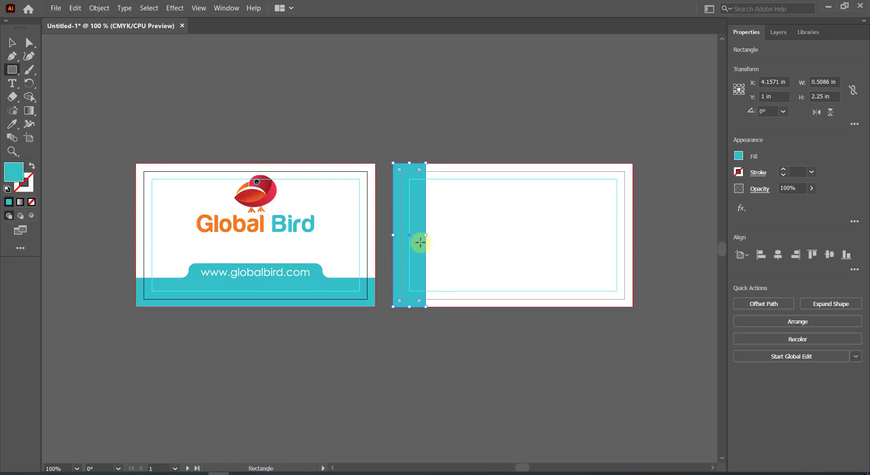
drag(421, 219, 437, 287)
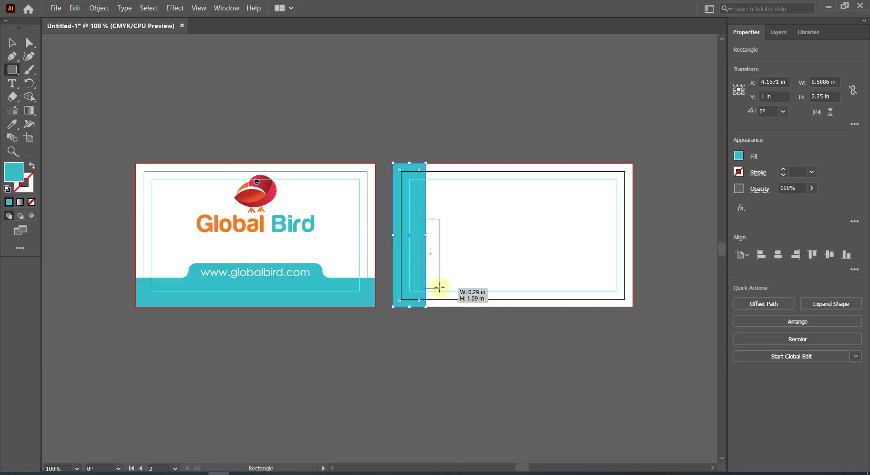
drag(439, 286, 440, 287)
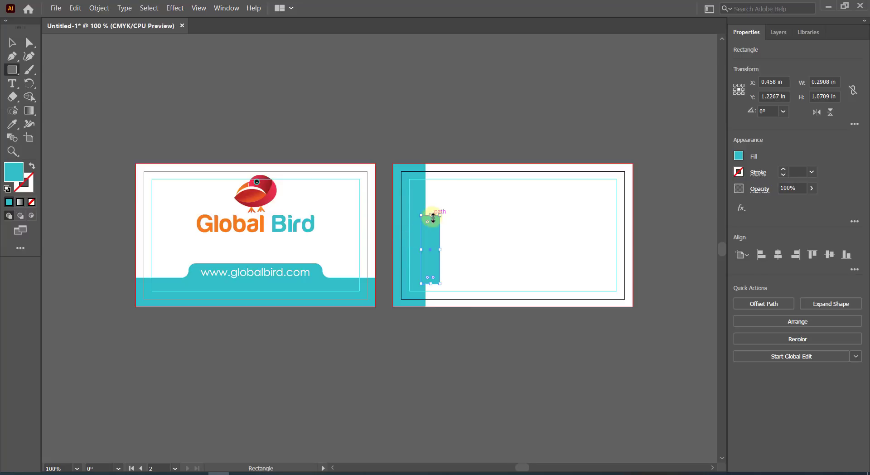
drag(430, 214, 431, 218)
drag(430, 220, 431, 224)
drag(431, 283, 430, 284)
key(v)
shift+click(416, 208)
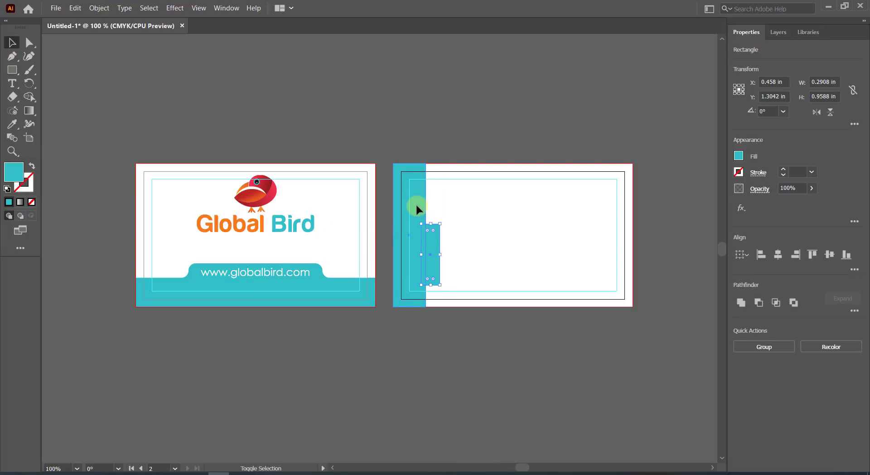
click(741, 302)
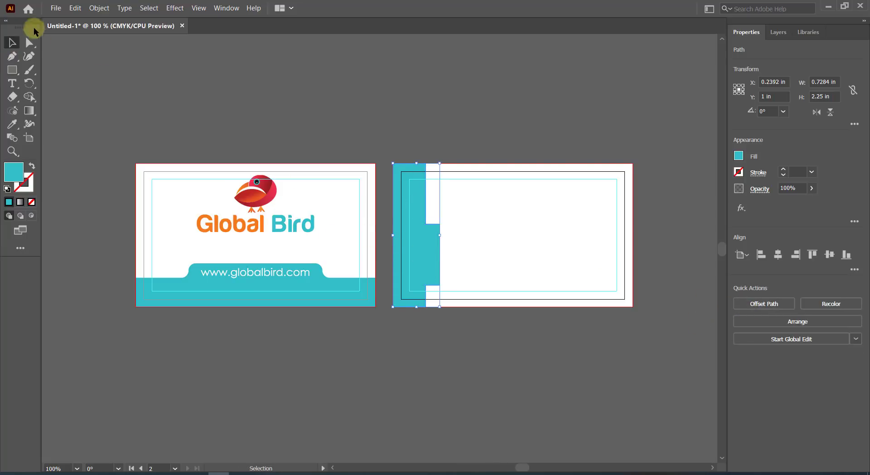
Round the tab's corners with Direct Selection and deselect the teal shape.
click(29, 43)
click(424, 224)
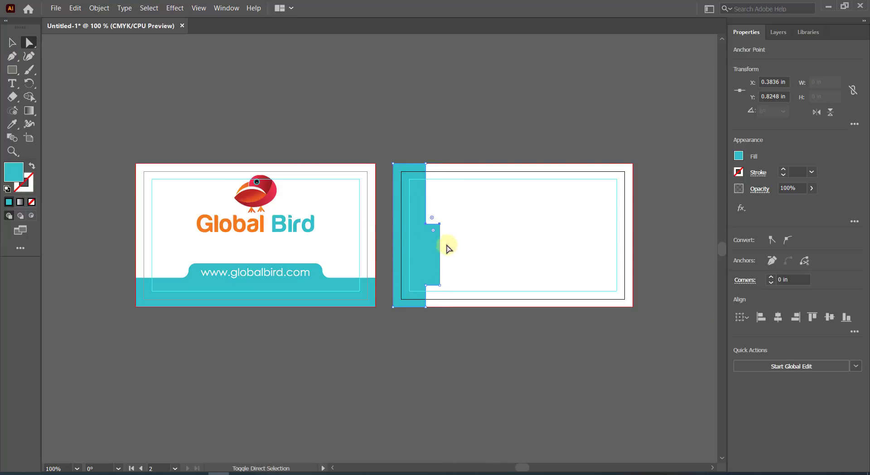
shift+click(440, 285)
shift+click(425, 284)
drag(433, 278, 380, 245)
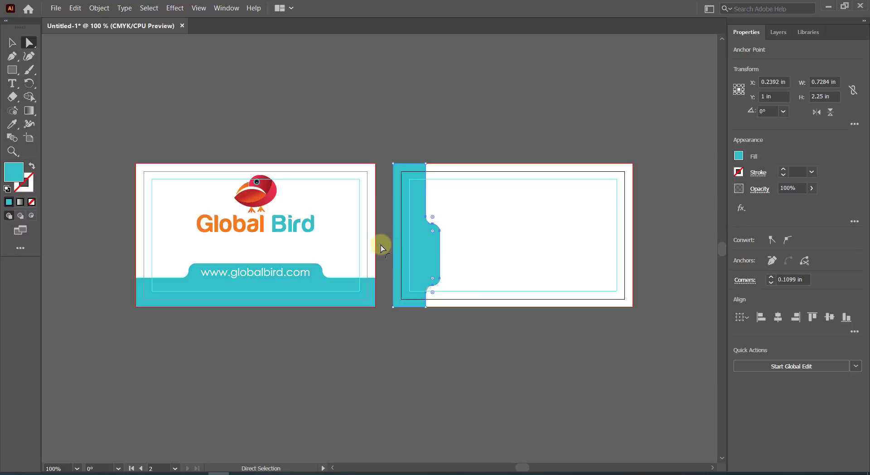
click(484, 251)
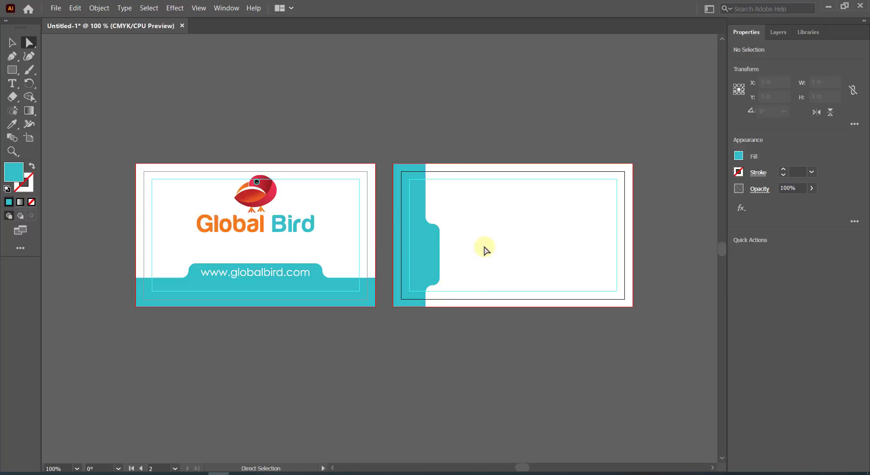
click(12, 70)
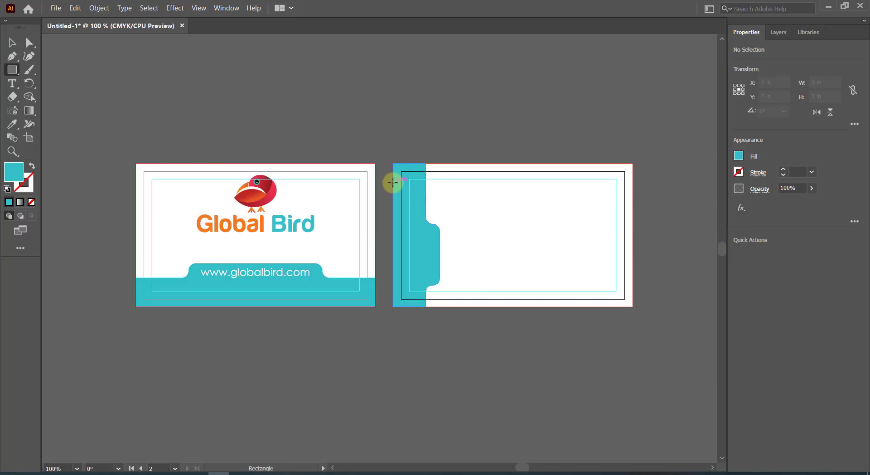
Draw a thin 3.75 × 0.2742 in teal bar across the back card's top, crossing the left band.
drag(393, 180, 632, 197)
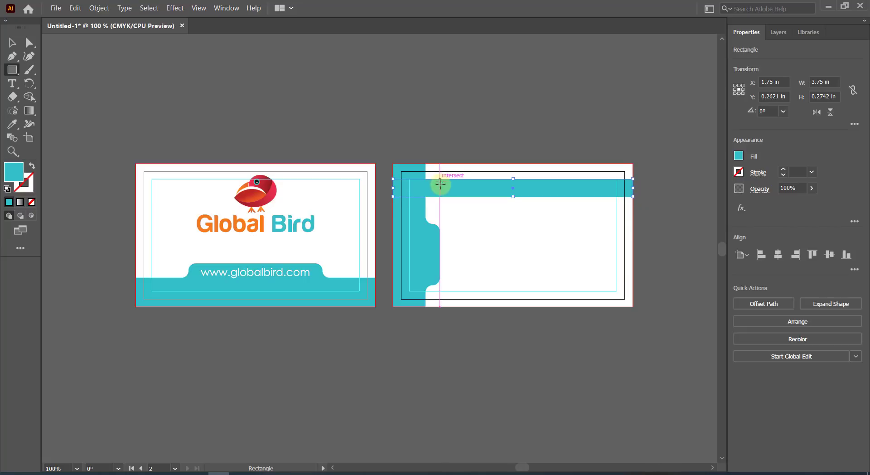
click(12, 42)
click(99, 8)
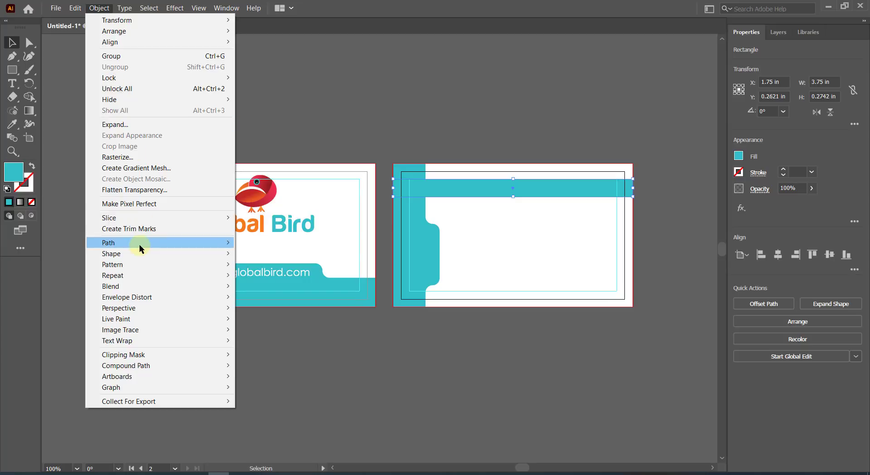
Offset the top band's path and use Shape Builder to cut thin white gaps into the left teal band.
click(272, 277)
click(613, 187)
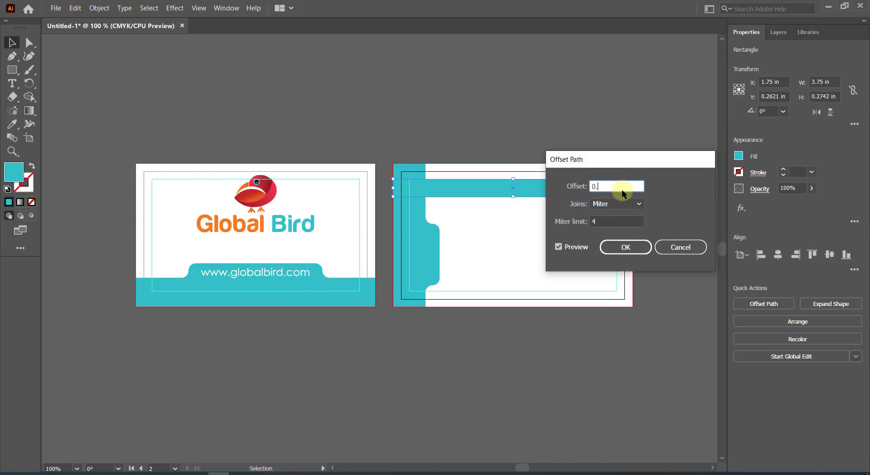
click(621, 247)
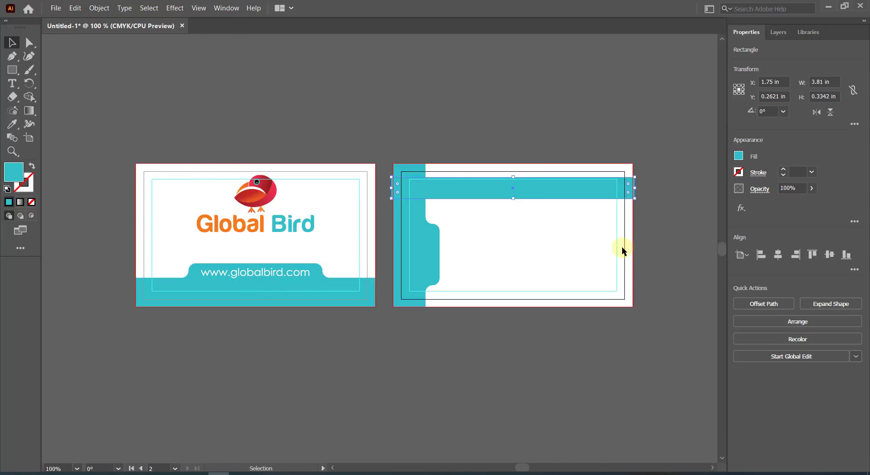
shift+click(420, 248)
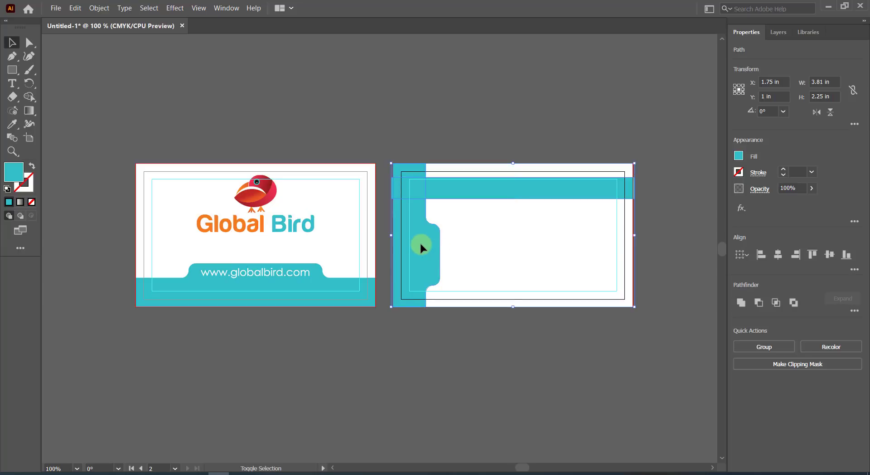
click(29, 96)
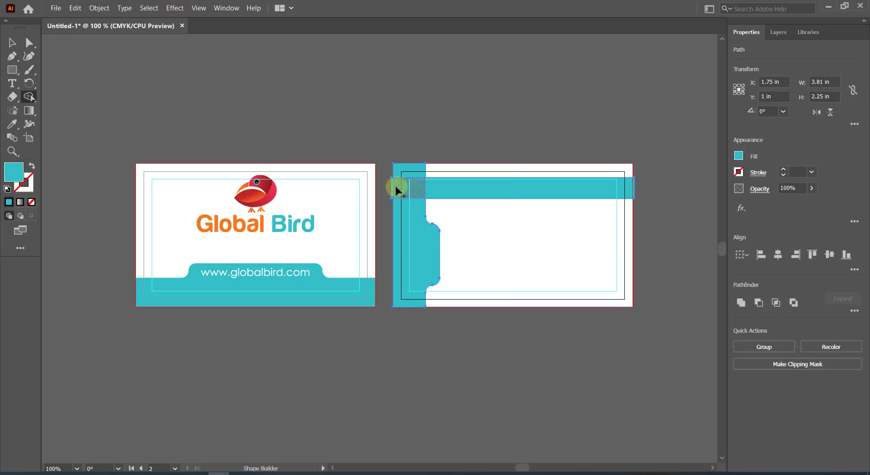
drag(454, 192, 650, 188)
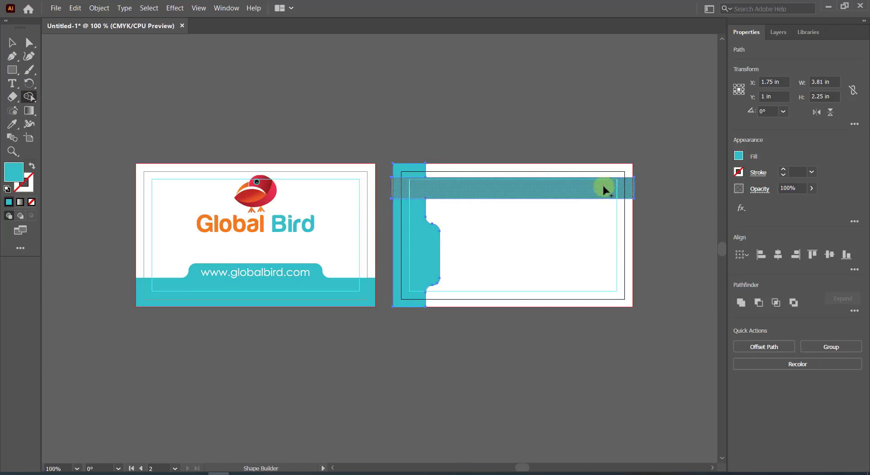
click(12, 42)
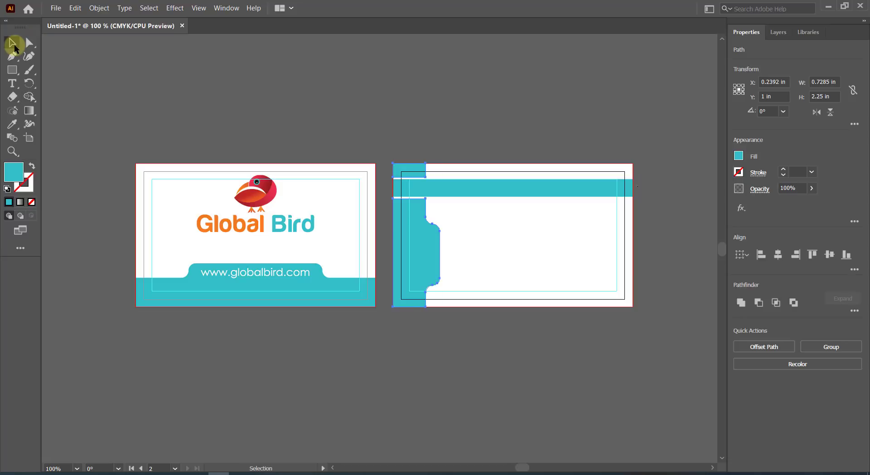
click(482, 222)
click(484, 192)
Give the top band the bird's orange-red gradient with the Eyedropper.
click(12, 124)
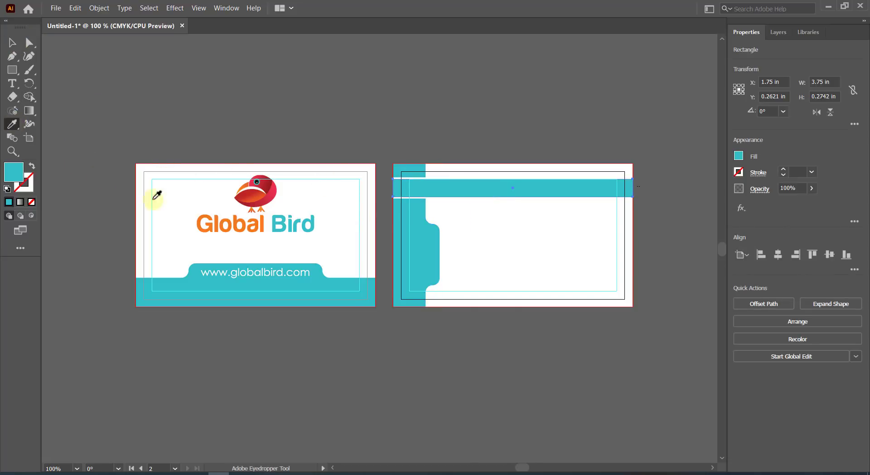
click(255, 193)
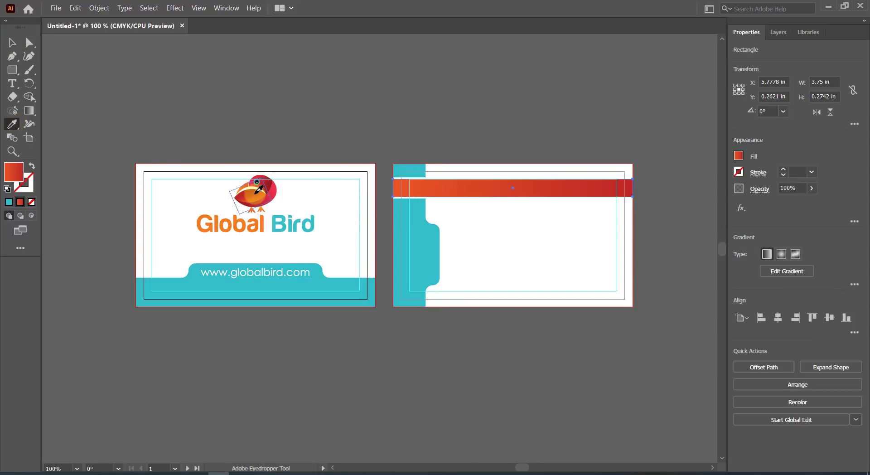
click(13, 43)
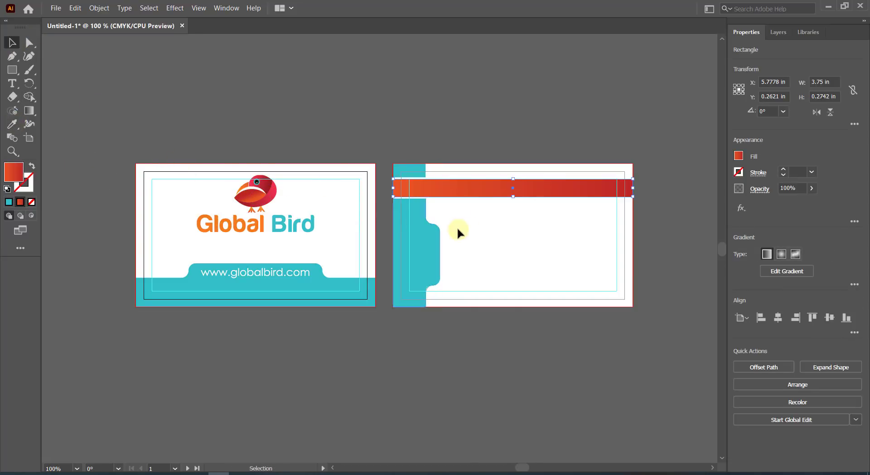
click(480, 127)
Draw a tall rectangle across the band and delete it with Shape Builder to split the band.
click(12, 69)
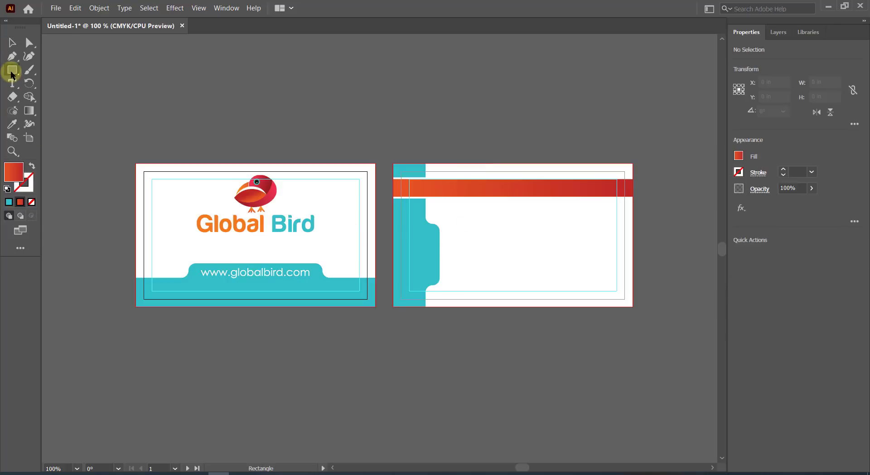
mouse_move(469, 249)
mouse_down()
mouse_move(442, 203)
mouse_move(440, 170)
mouse_up()
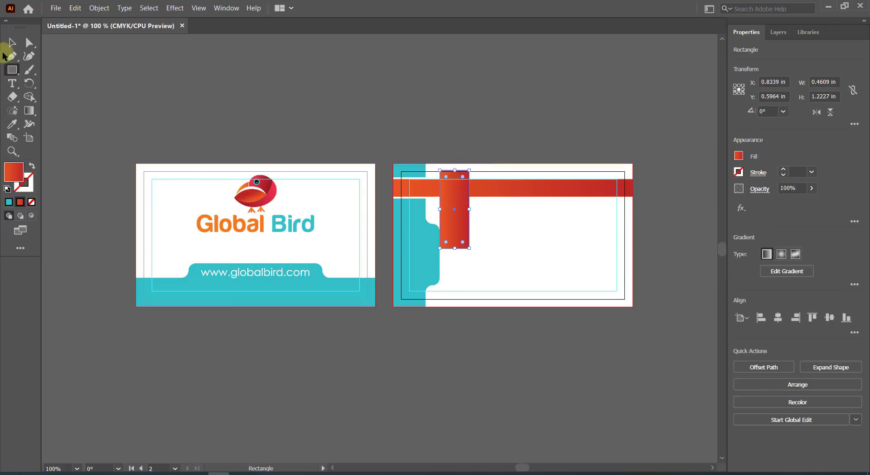
click(6, 45)
shift+click(514, 192)
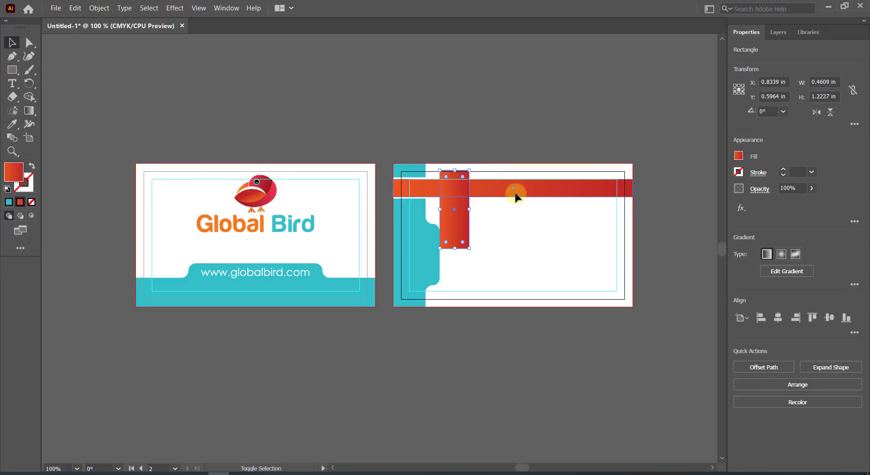
click(29, 98)
drag(447, 222, 448, 144)
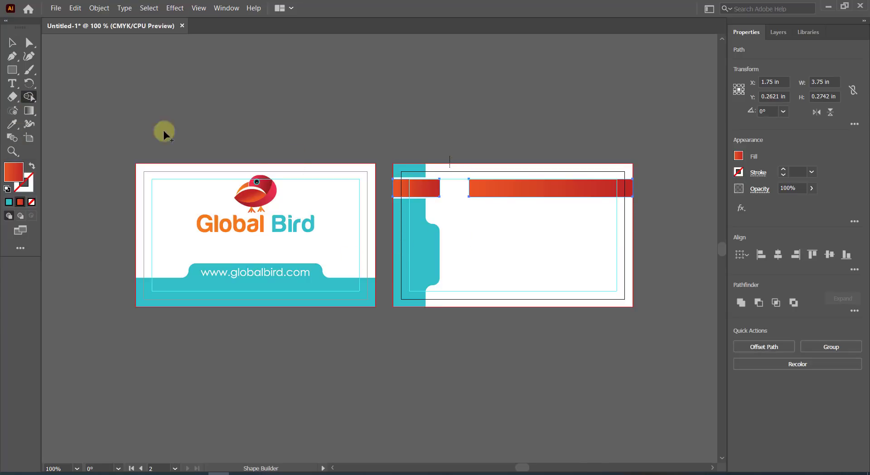
Shorten the right band piece from its left end to widen the gap, leaving a 1.45 in bar.
click(12, 42)
click(495, 244)
click(491, 190)
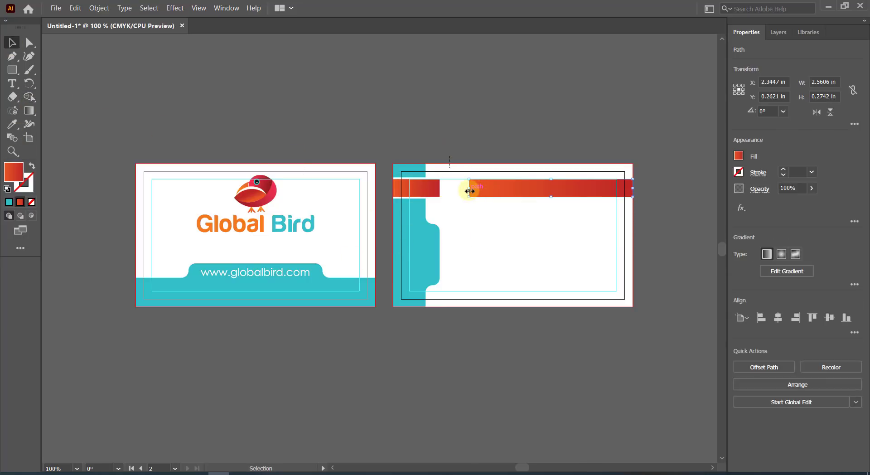
drag(468, 191, 543, 188)
click(517, 225)
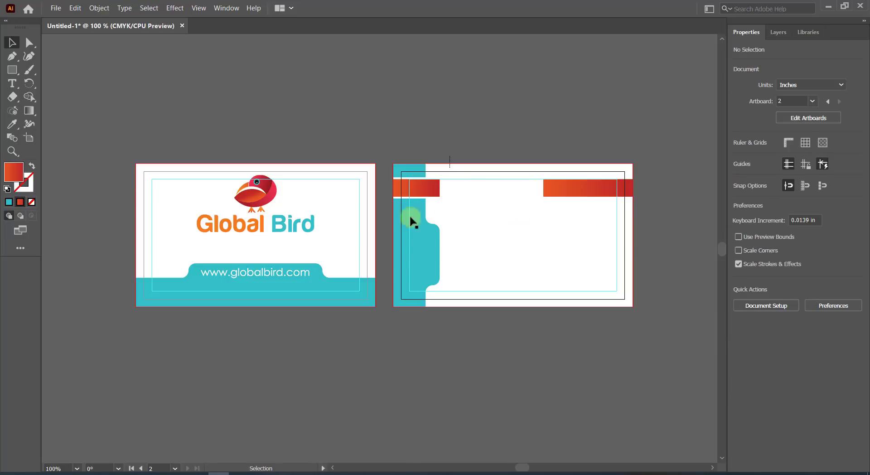
Type the cardholder's name in the band's gap, move it up, and set it to Century Gothic Bold.
click(12, 83)
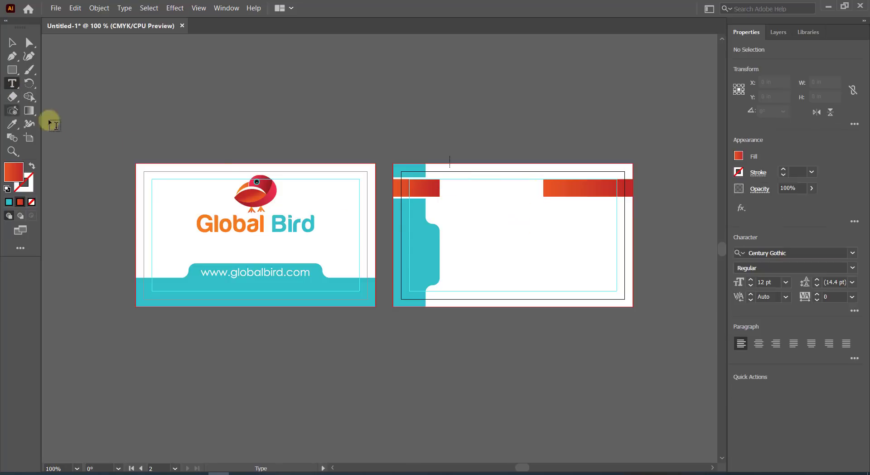
click(450, 196)
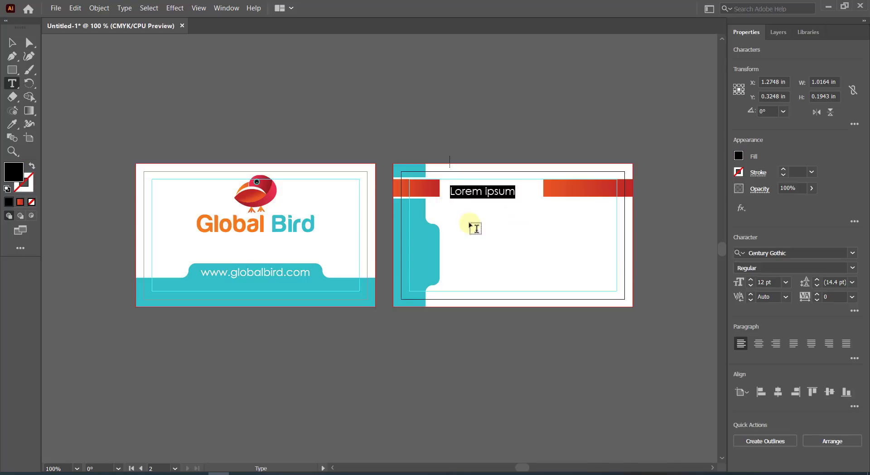
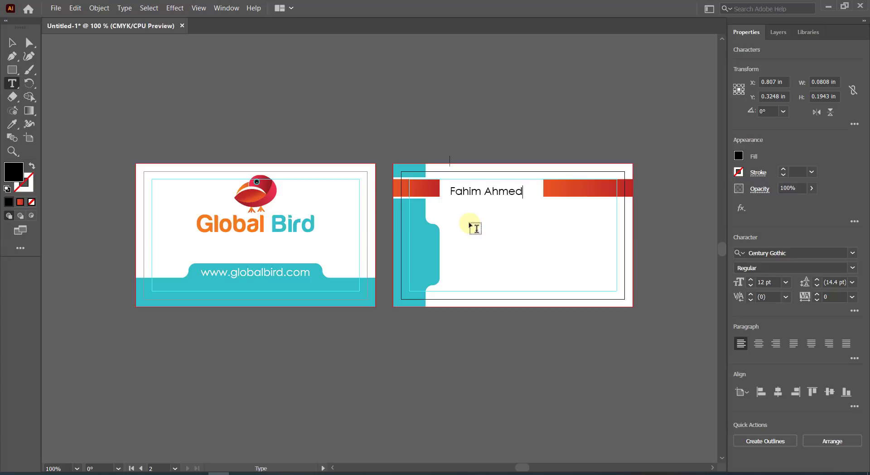
click(13, 43)
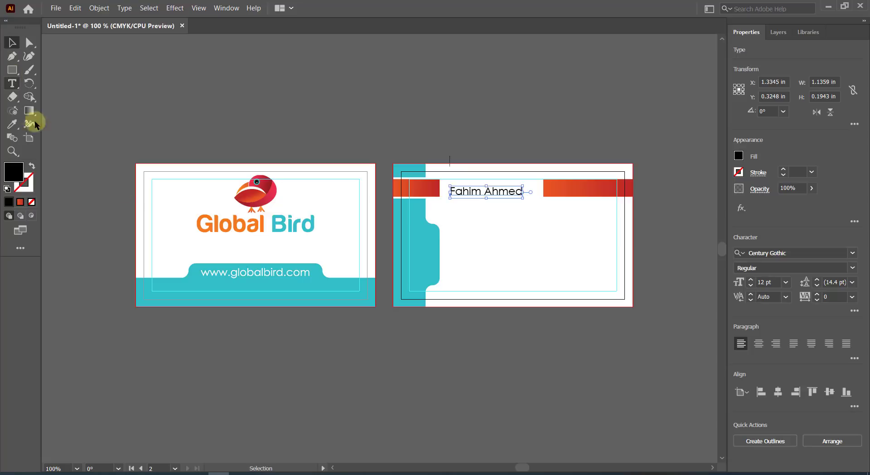
scroll(639, 247, up, 1)
drag(437, 169, 420, 157)
click(851, 268)
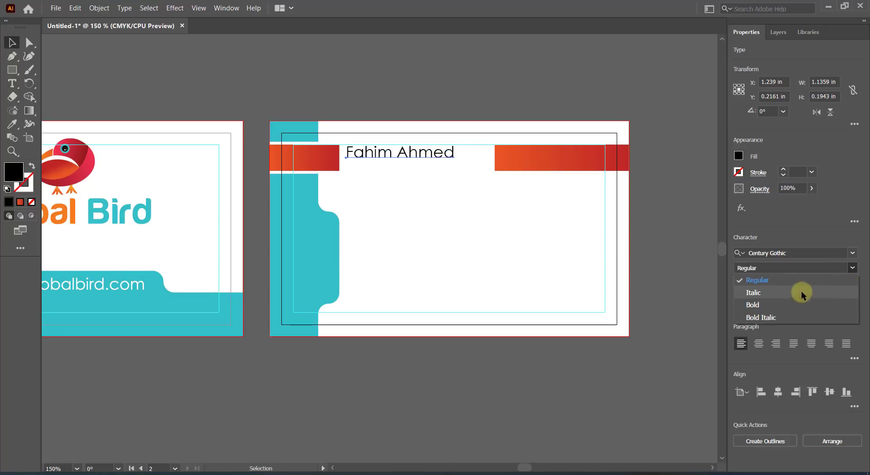
click(786, 304)
click(430, 222)
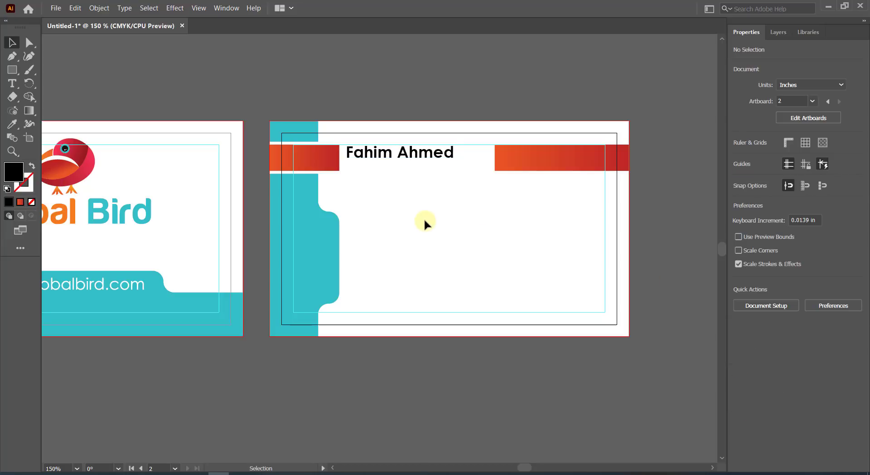
Select the name and raise its font size to 14 pt.
click(386, 156)
click(100, 7)
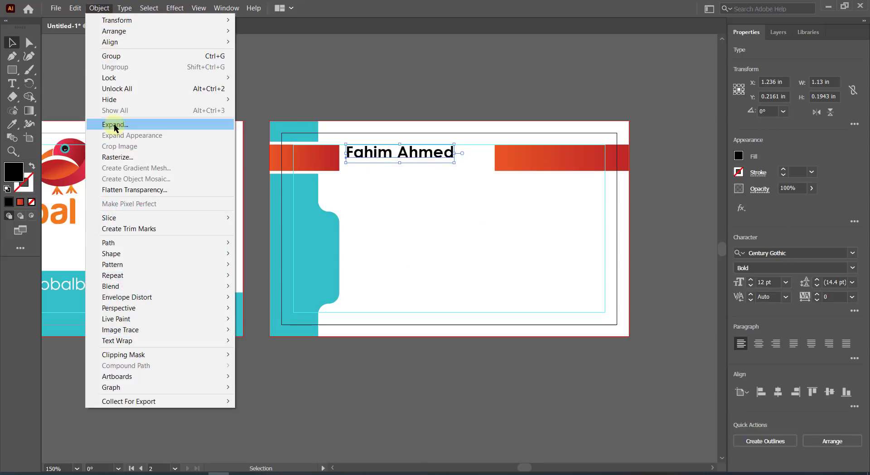
click(113, 117)
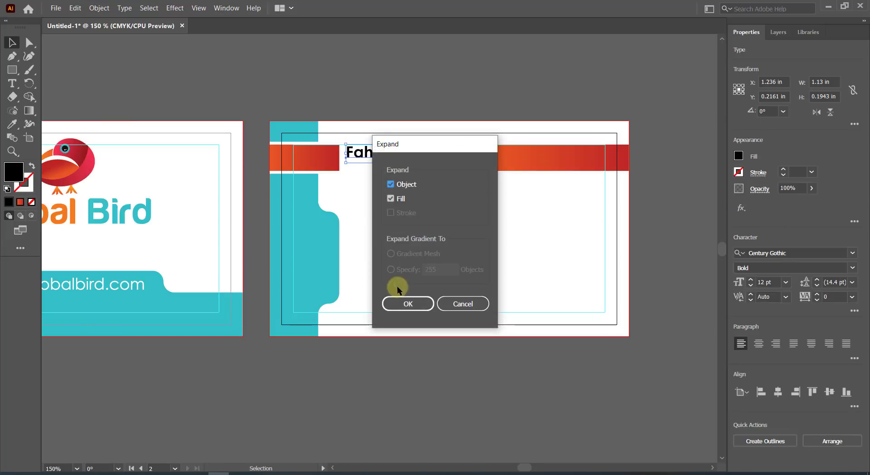
click(419, 302)
click(750, 279)
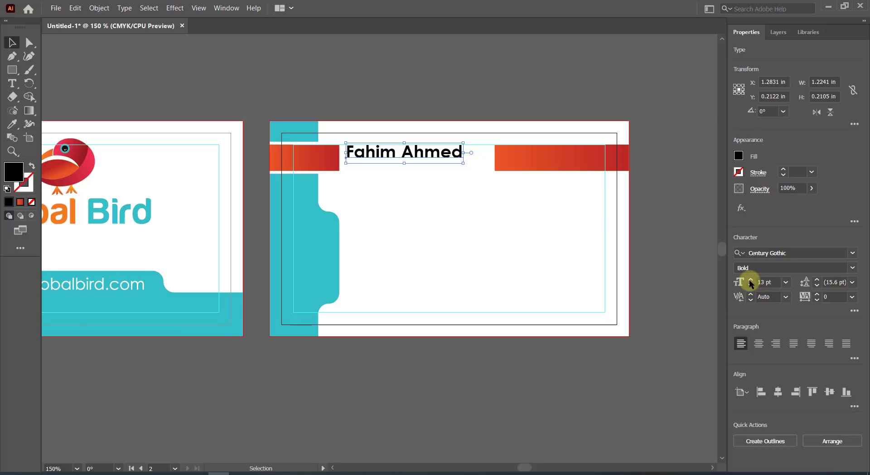
click(750, 279)
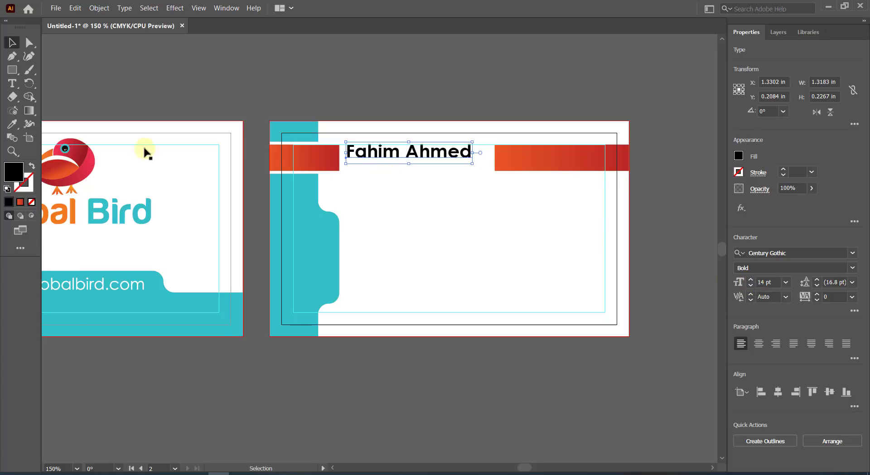
Expand the name into outlined shapes and nudge it into place in the gap.
click(100, 8)
click(112, 123)
click(407, 303)
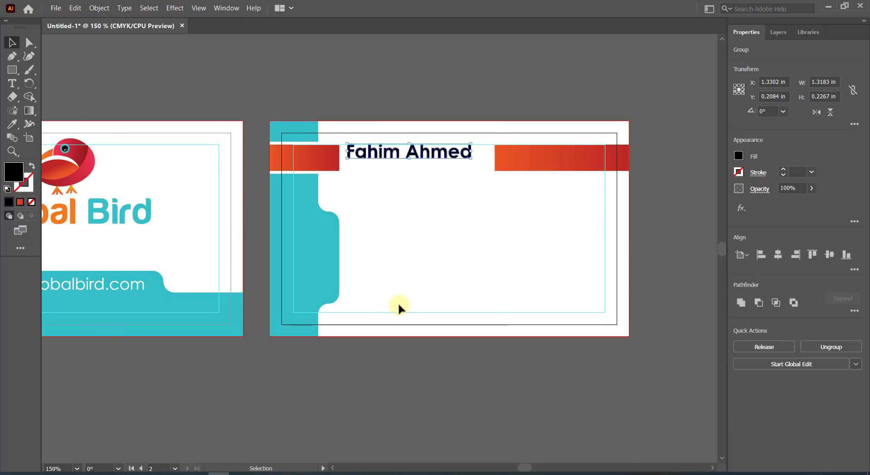
scroll(399, 158, up, 3)
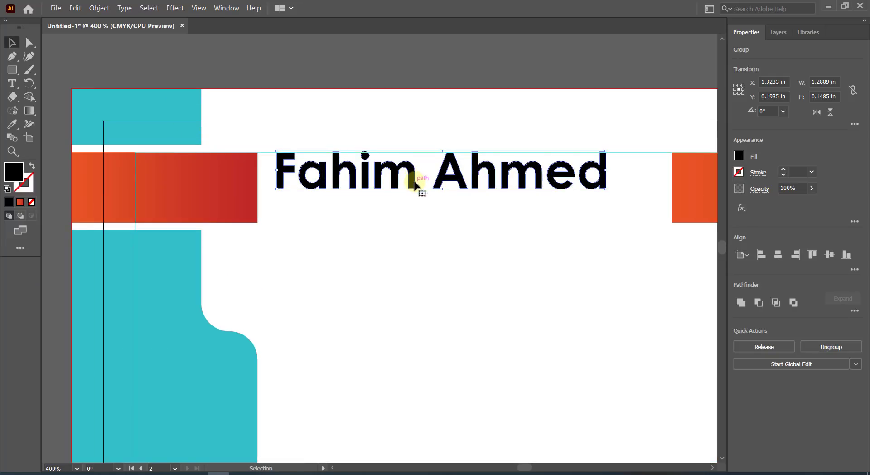
drag(452, 163, 450, 155)
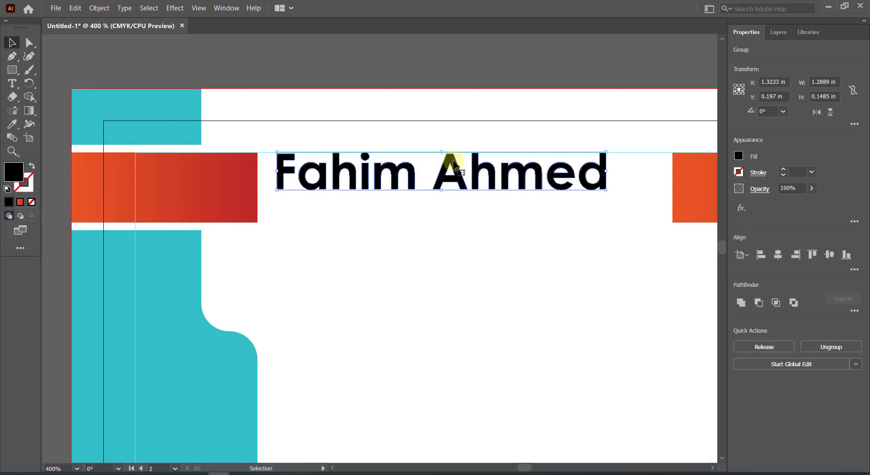
click(472, 219)
scroll(472, 217, down, 1)
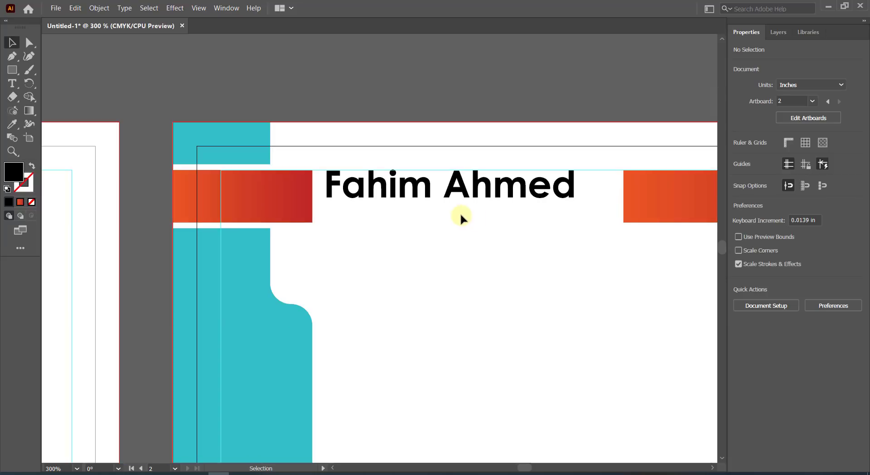
Draw a straight line under the name, give it a stroke, and expand it into a filled shape.
click(12, 56)
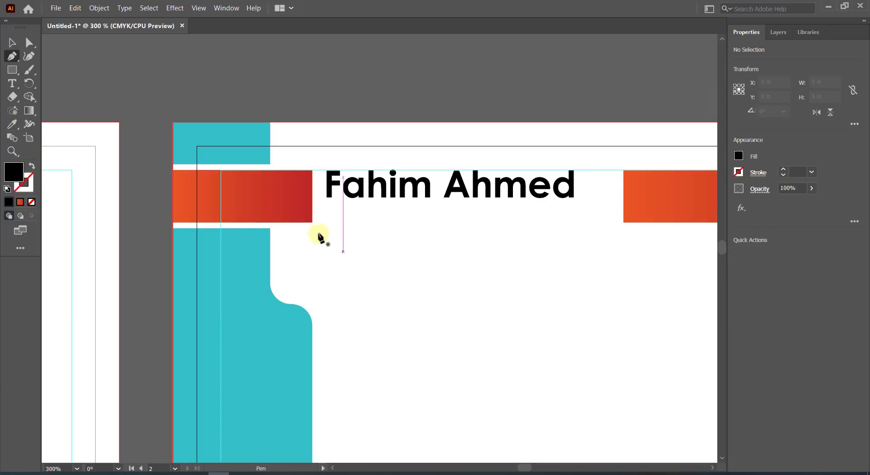
click(327, 207)
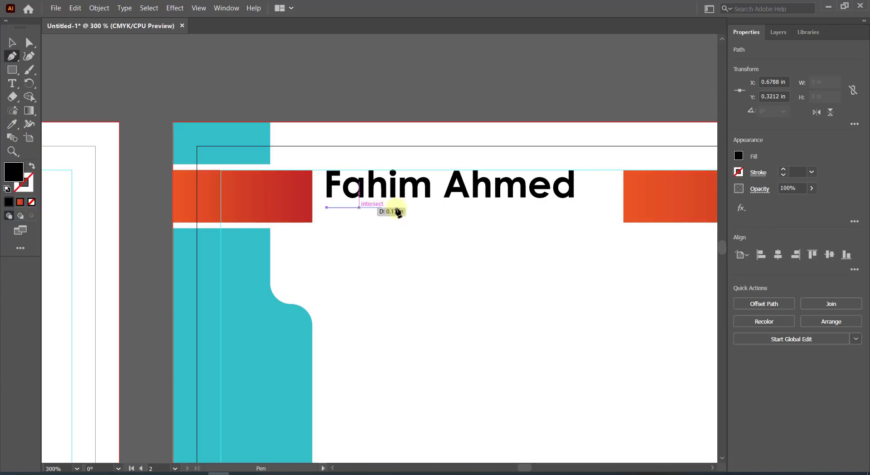
shift+click(573, 207)
key(v)
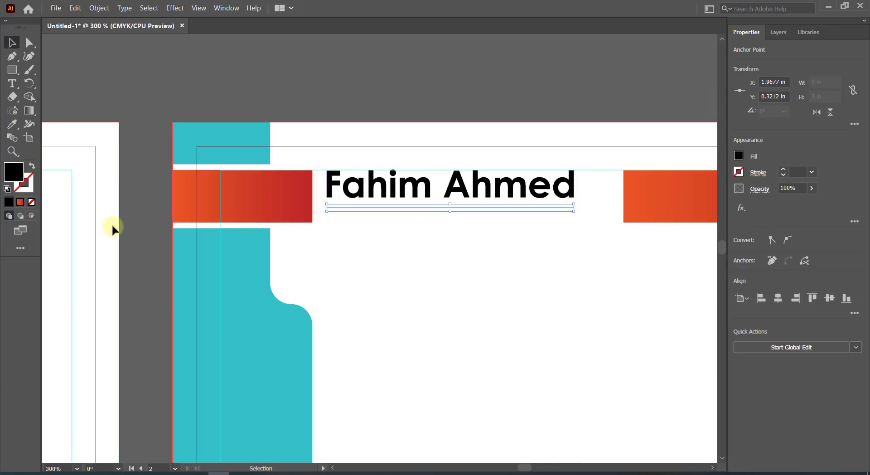
click(32, 166)
click(99, 8)
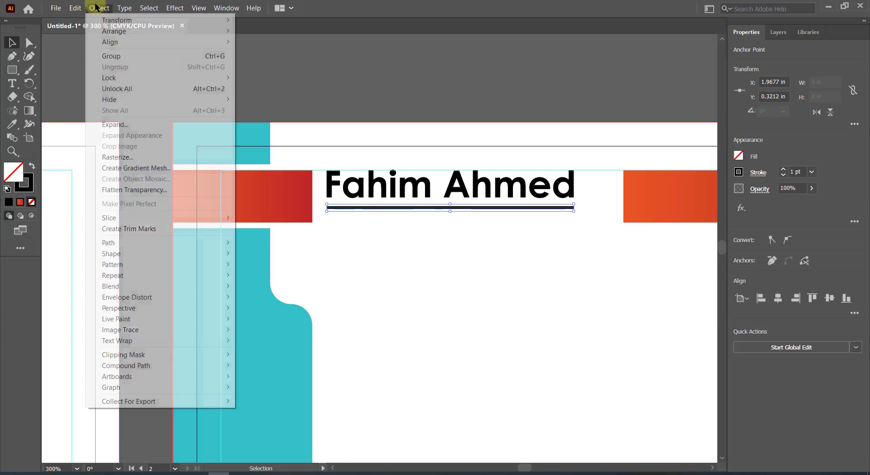
click(116, 123)
click(413, 304)
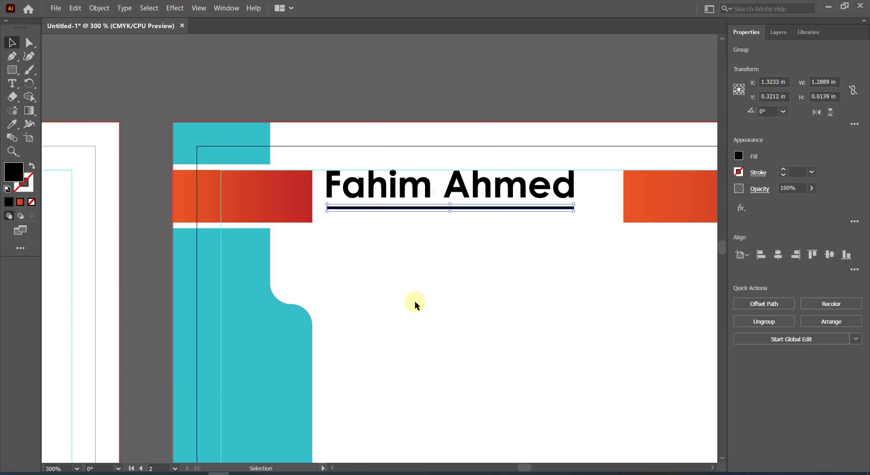
Apply the red gradient from the bar to both the underline and the outlined name.
click(18, 129)
click(268, 199)
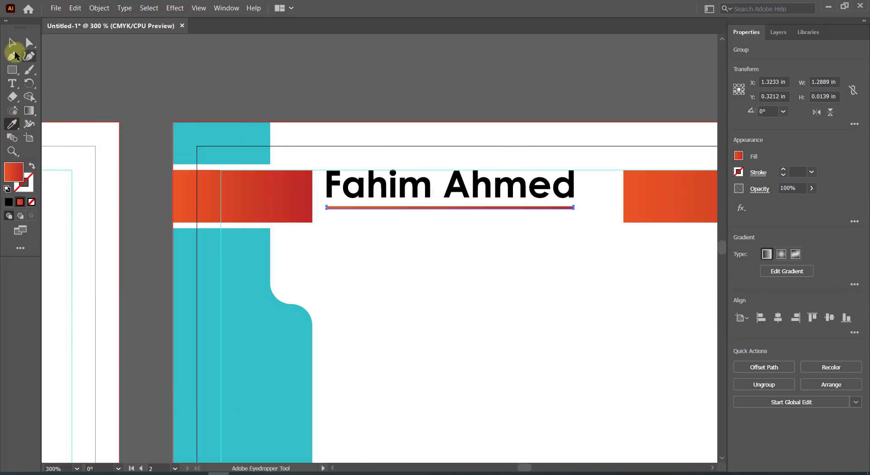
click(12, 43)
click(393, 179)
click(12, 123)
click(265, 181)
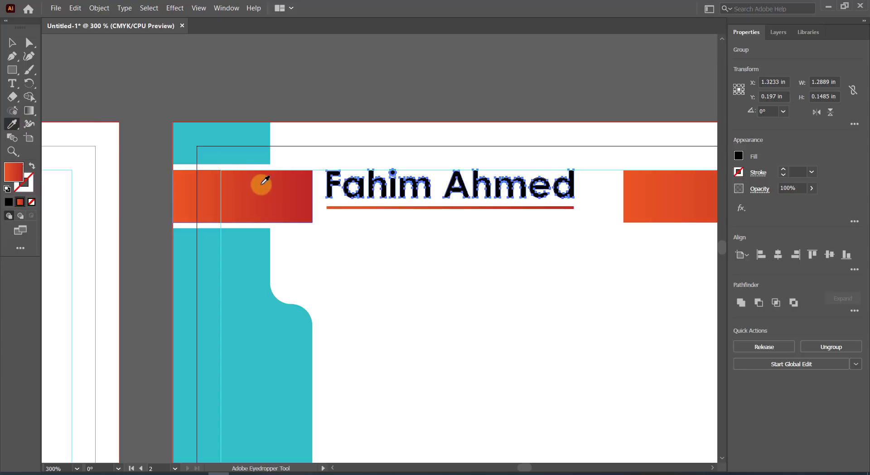
click(12, 43)
click(387, 247)
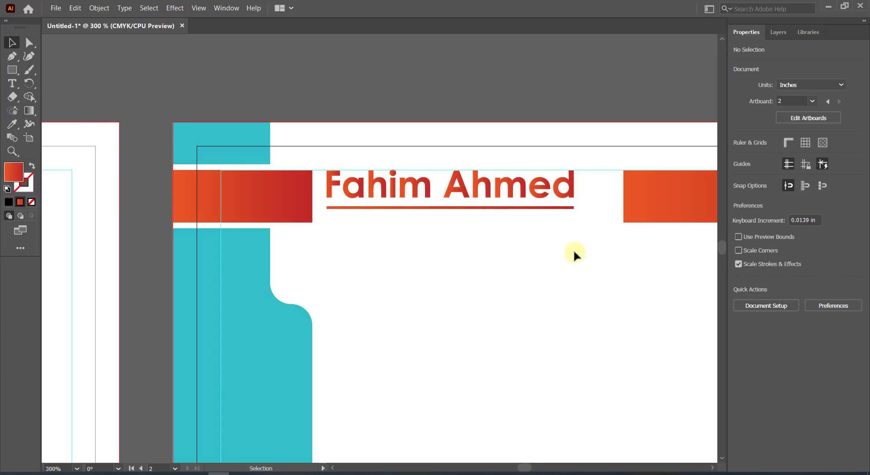
Type 'Graphic Designer' in a smaller size and move it below the red underline.
click(12, 83)
click(330, 220)
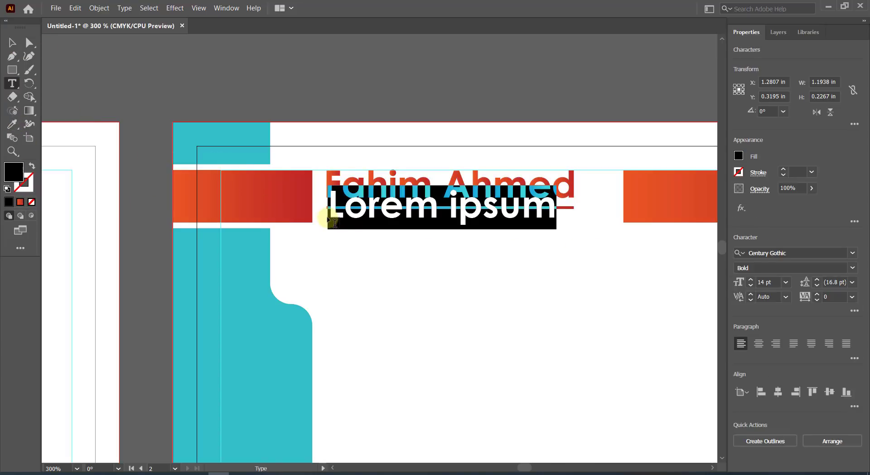
click(750, 286)
click(750, 285)
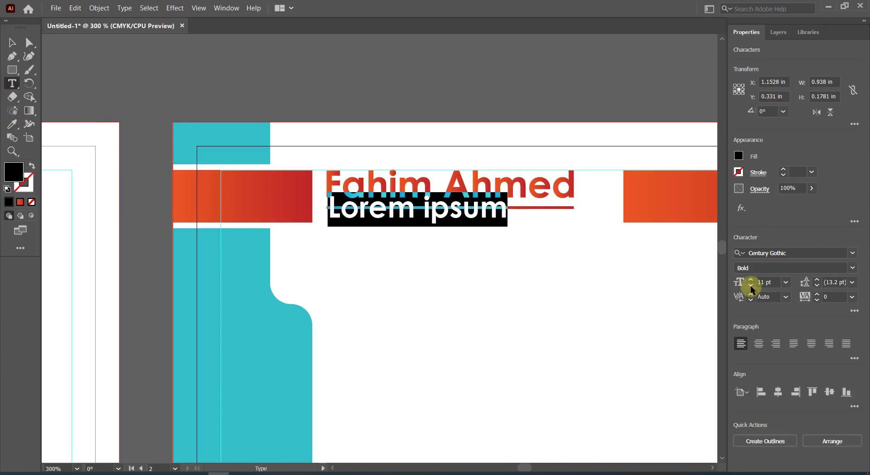
click(751, 285)
text(Gra)
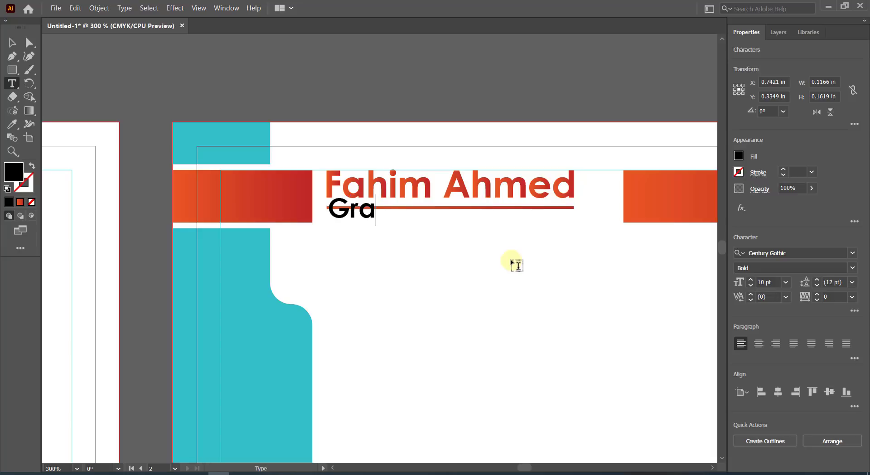
text(phic Desi)
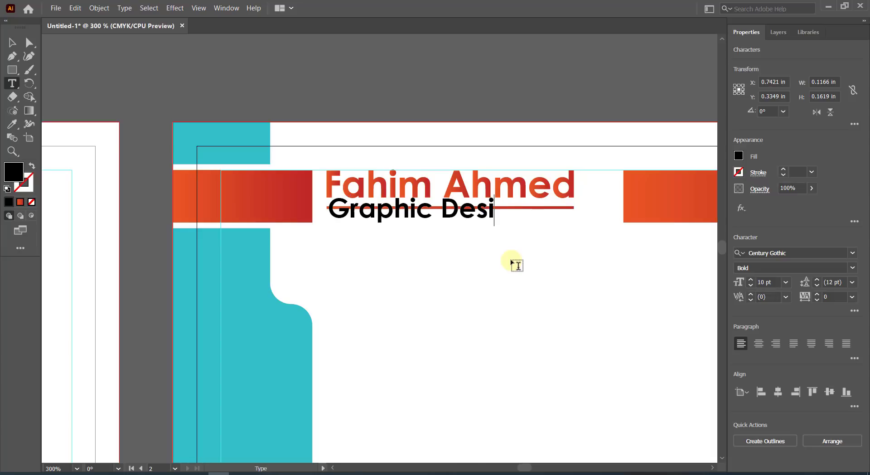
text(gner)
click(12, 43)
drag(446, 222, 446, 236)
Set the subtitle to 8 pt Regular and expand it into outlines.
click(750, 286)
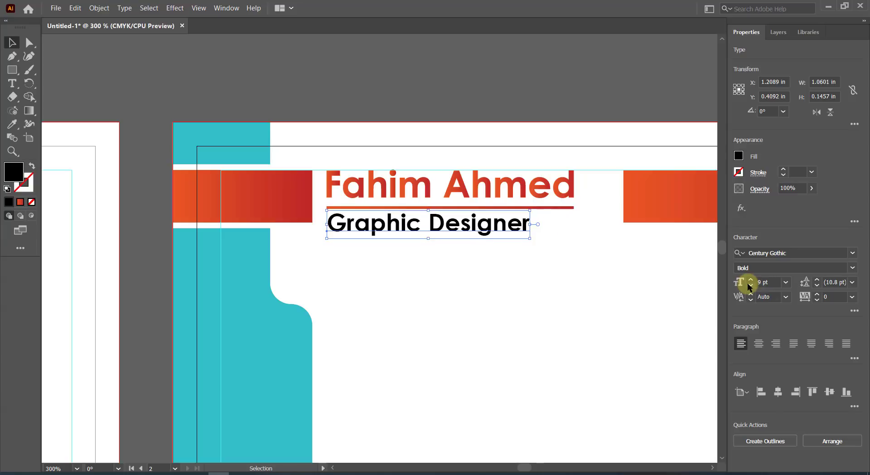
click(750, 285)
click(852, 267)
click(801, 278)
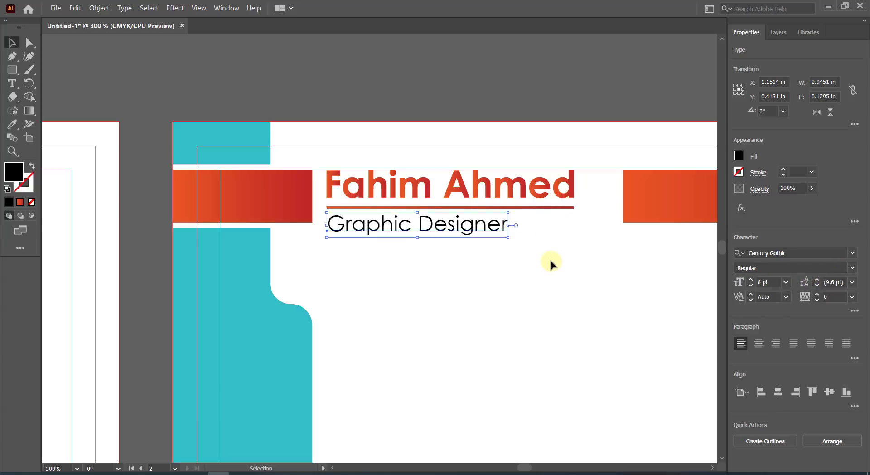
click(98, 8)
click(109, 114)
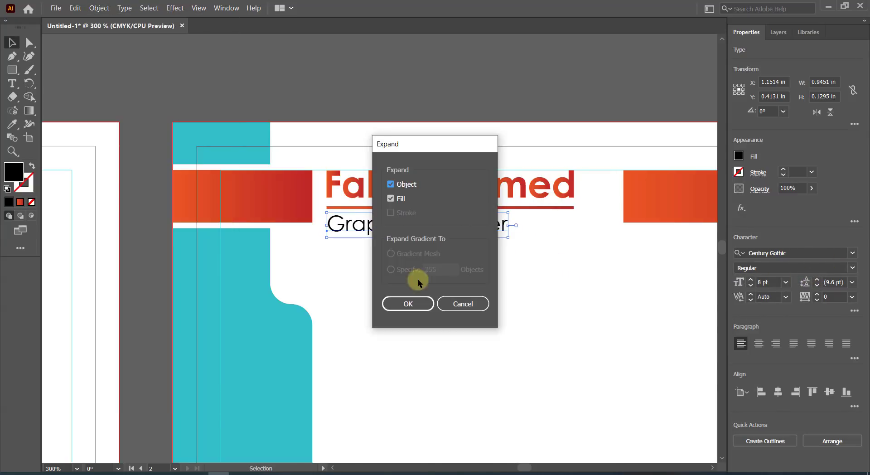
click(410, 303)
Colour the subtitle the band's teal, left-align it with the name, and nudge it up.
click(12, 124)
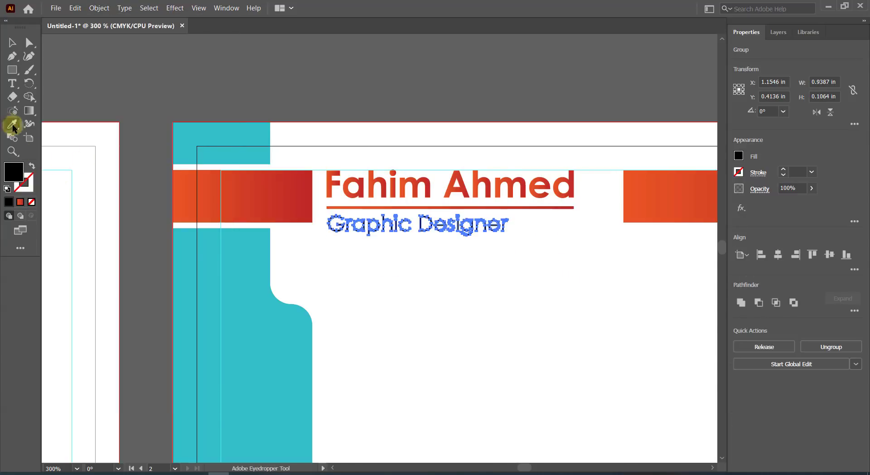
click(260, 255)
click(12, 42)
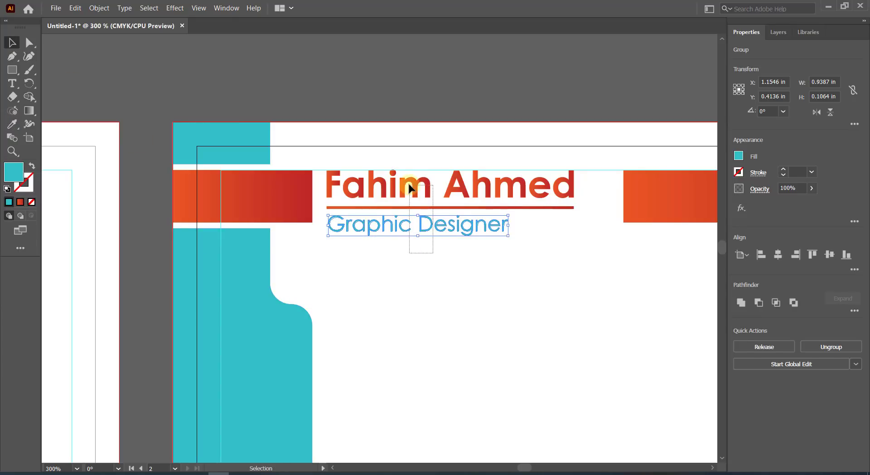
shift+click(409, 187)
click(761, 254)
click(487, 249)
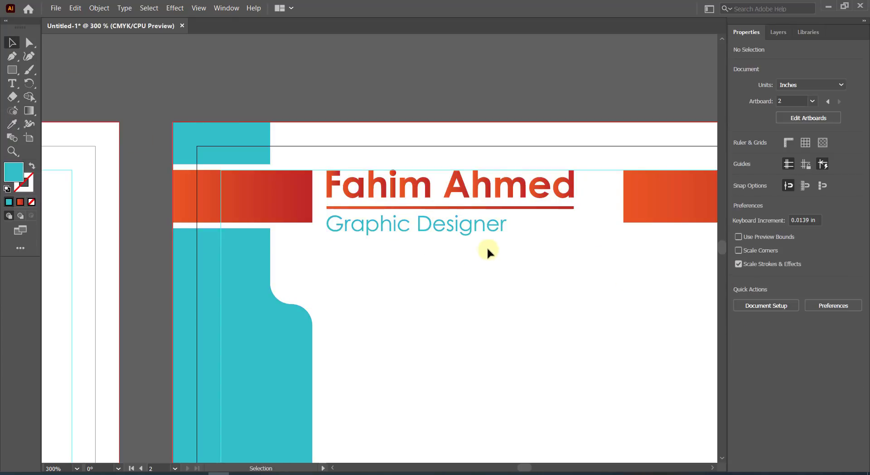
click(467, 227)
key(Up)
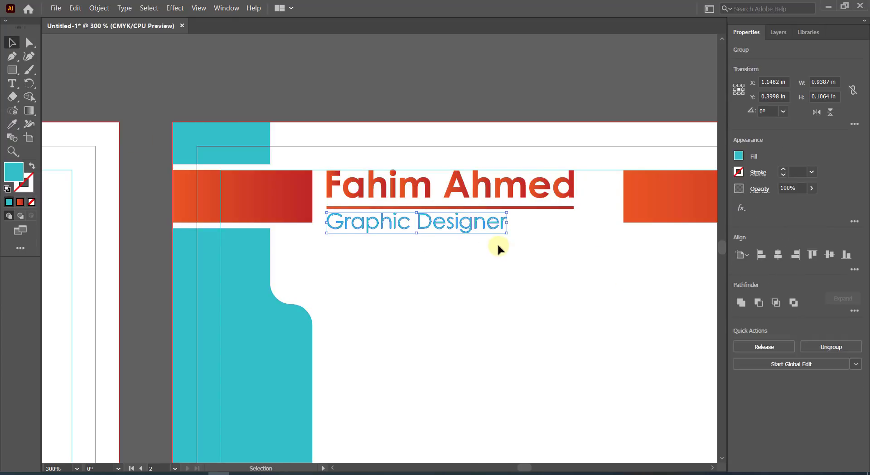
Nudge the subtitle and underline up, then group them with the name.
shift+click(450, 208)
key(Up)
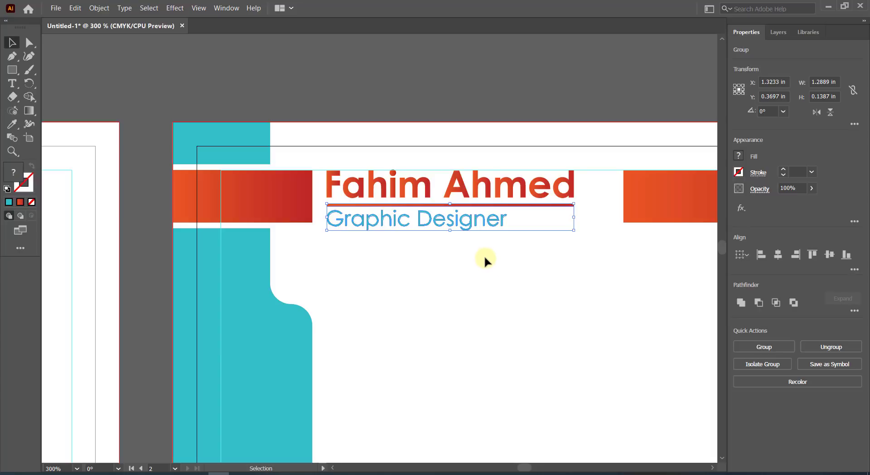
shift+click(399, 186)
right_click(479, 200)
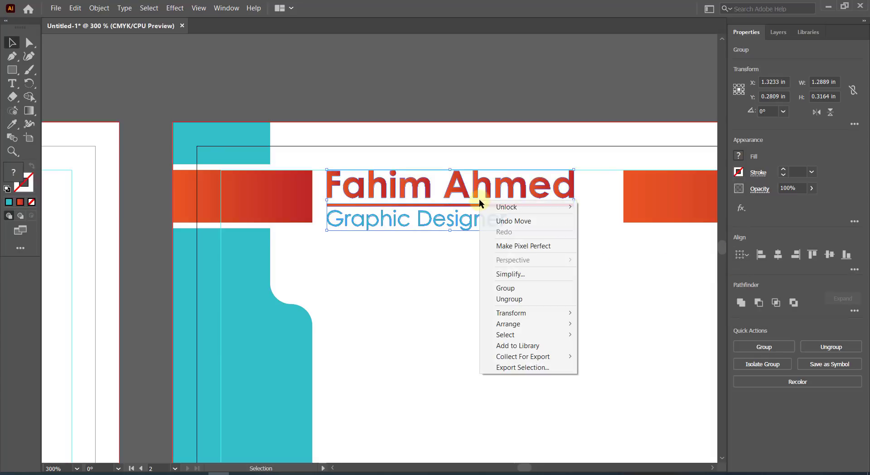
click(508, 287)
click(493, 273)
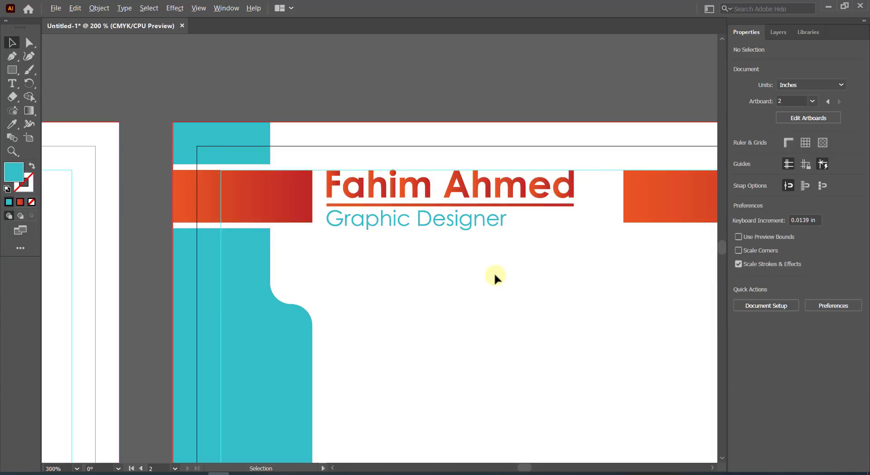
scroll(494, 272, down, 3)
scroll(494, 275, down, 1)
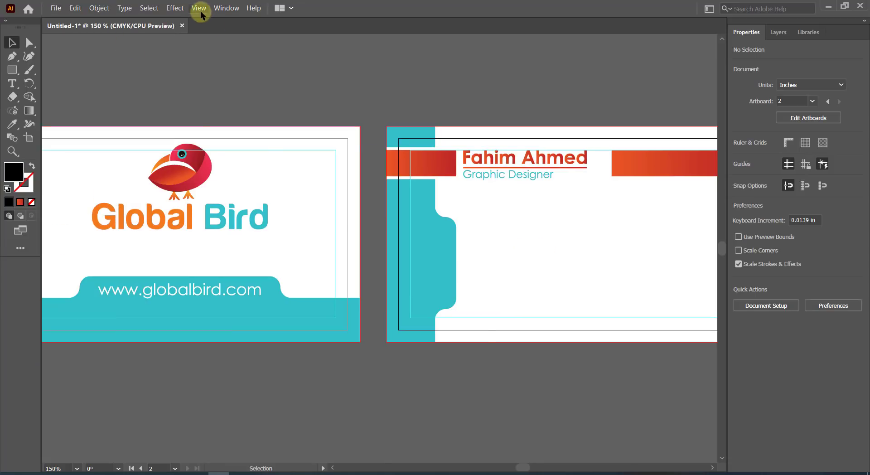
Fit all artboards in view, place Icon.pdf beside the teal bulge, embed it and ungroup the icons.
click(201, 12)
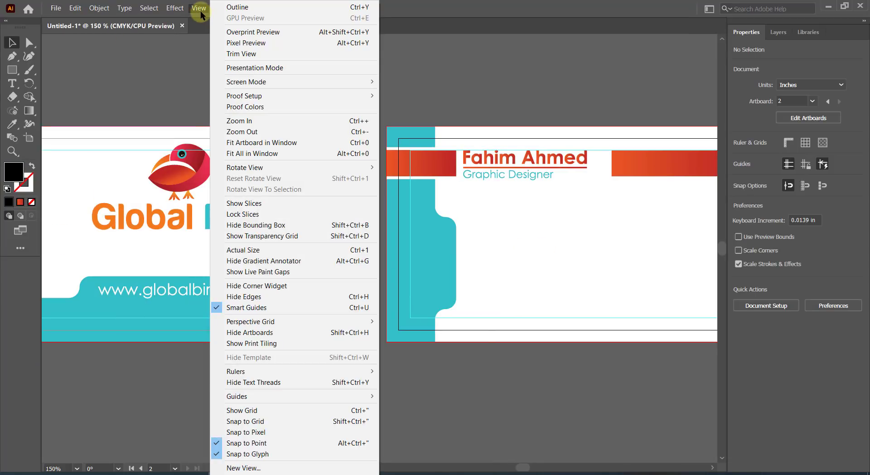
click(242, 154)
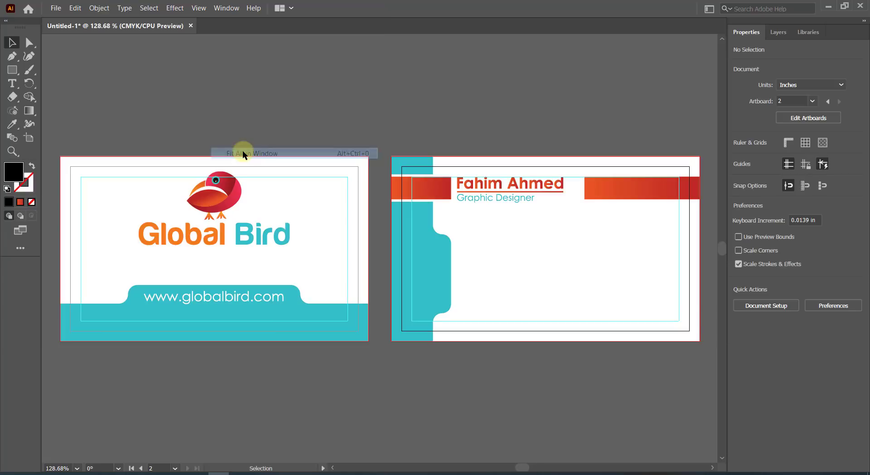
click(57, 8)
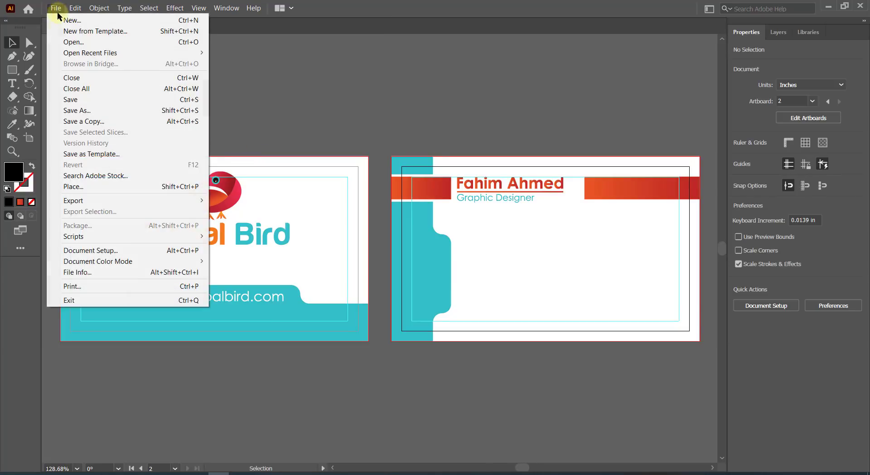
click(92, 186)
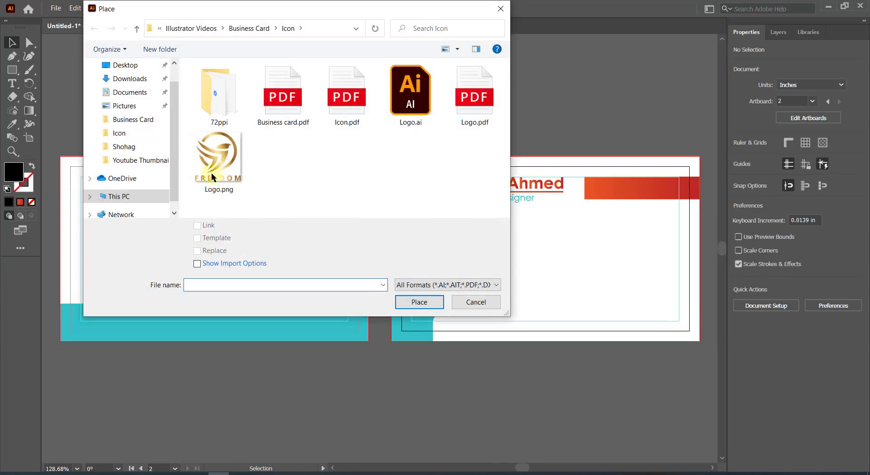
double_click(344, 92)
drag(457, 236, 475, 311)
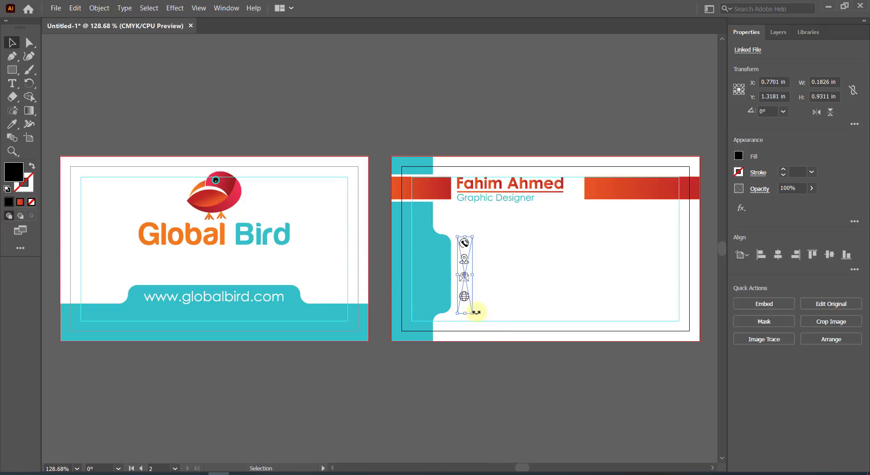
click(755, 303)
right_click(471, 255)
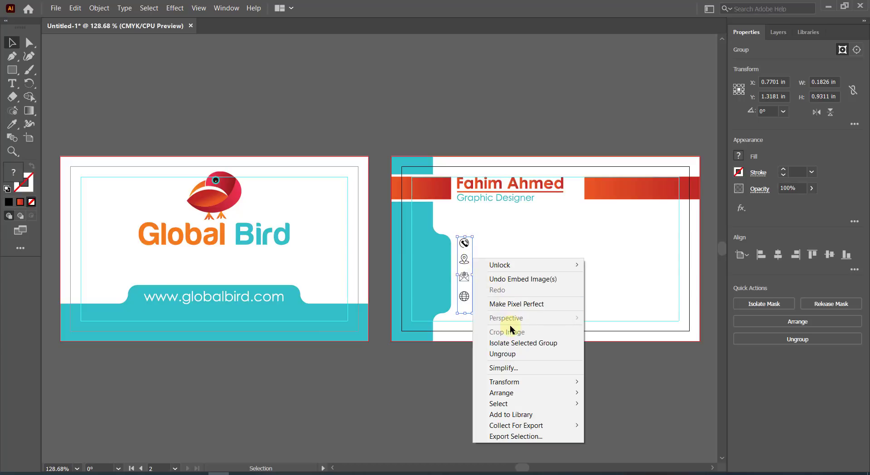
click(502, 353)
Draw a small white circle on the teal tab beside the phone icon.
click(506, 291)
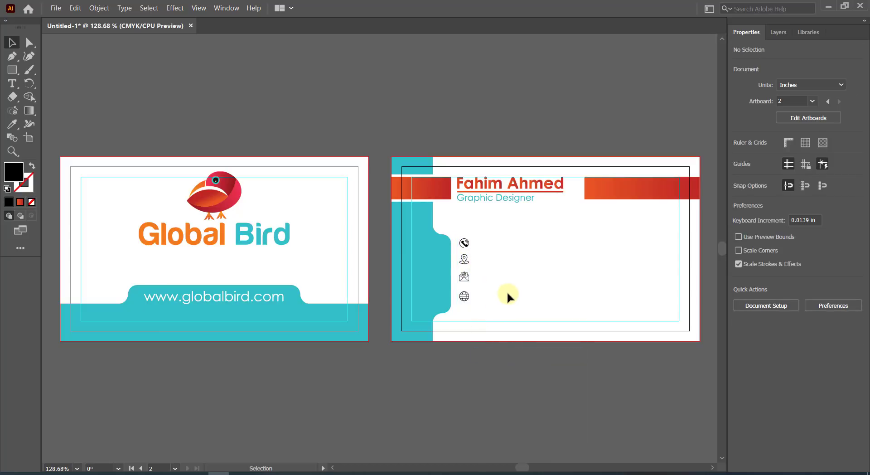
scroll(507, 292, up, 2)
scroll(429, 218, up, 1)
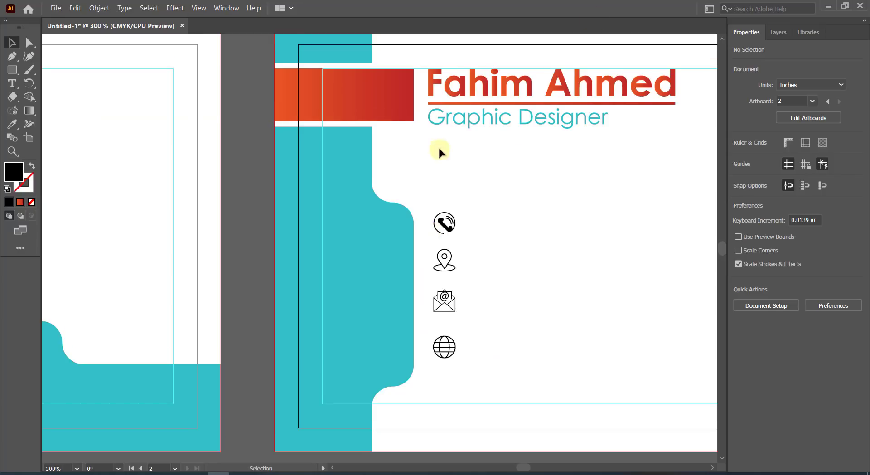
drag(15, 73, 41, 80)
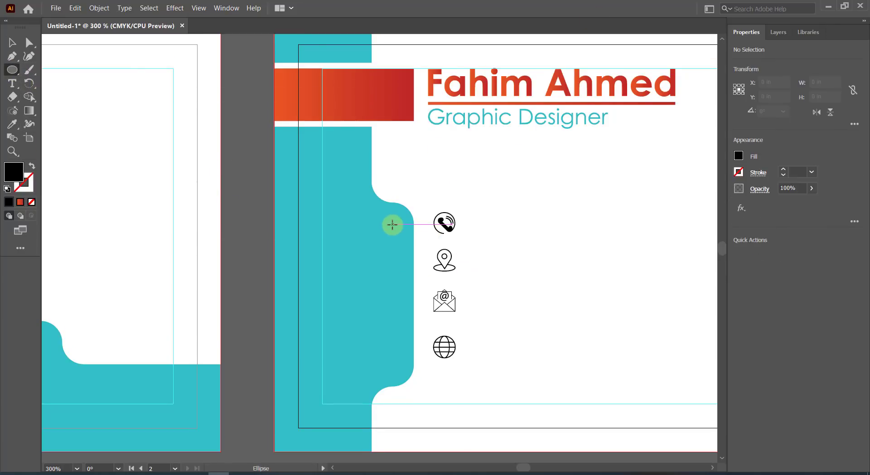
drag(394, 226, 405, 239)
key(i)
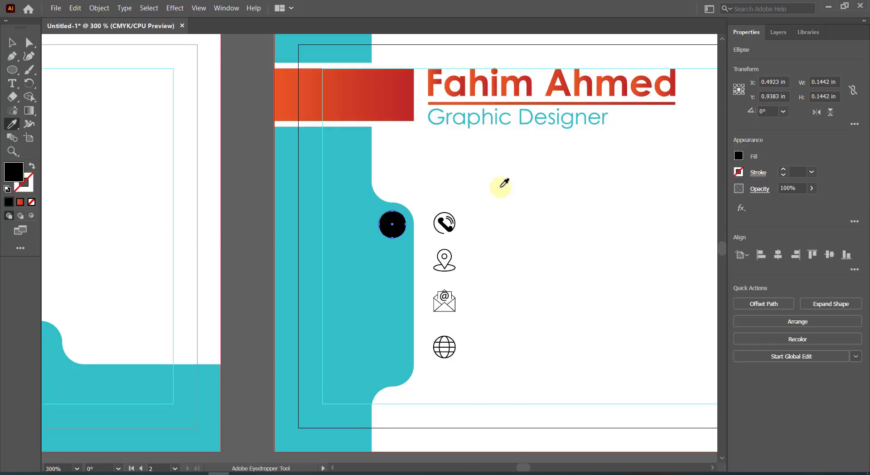
click(501, 186)
Duplicate the circle downward to make four circles beside the icons.
click(12, 43)
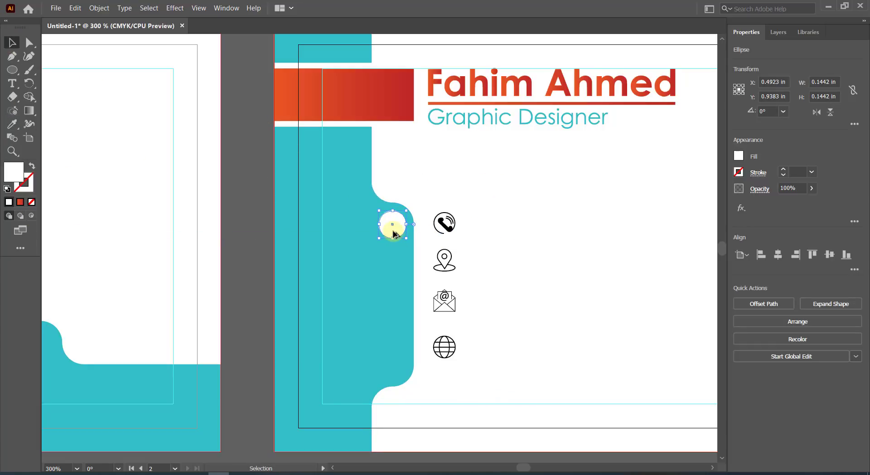
drag(392, 228, 393, 270)
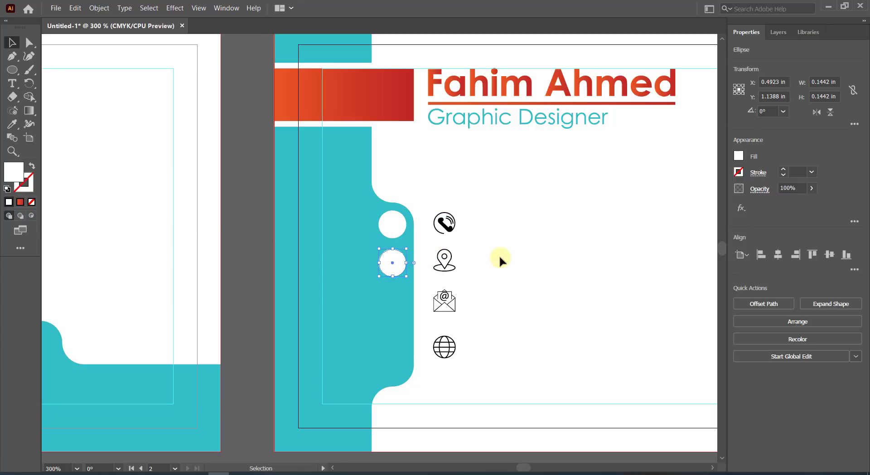
key(ctrl+d)
key(ctrl+d)
key(ctrl+1)
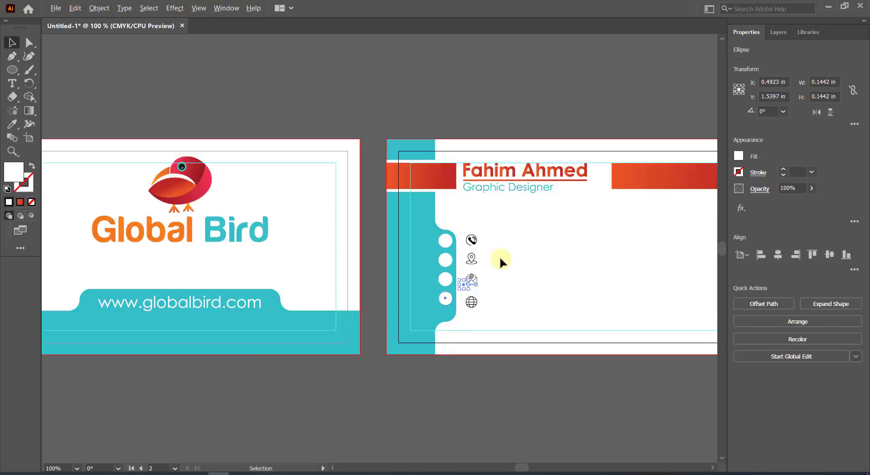
click(508, 270)
Move the bottom circle level with the globe icon and distribute all four circles evenly vertically.
scroll(463, 283, up, 4)
click(441, 294)
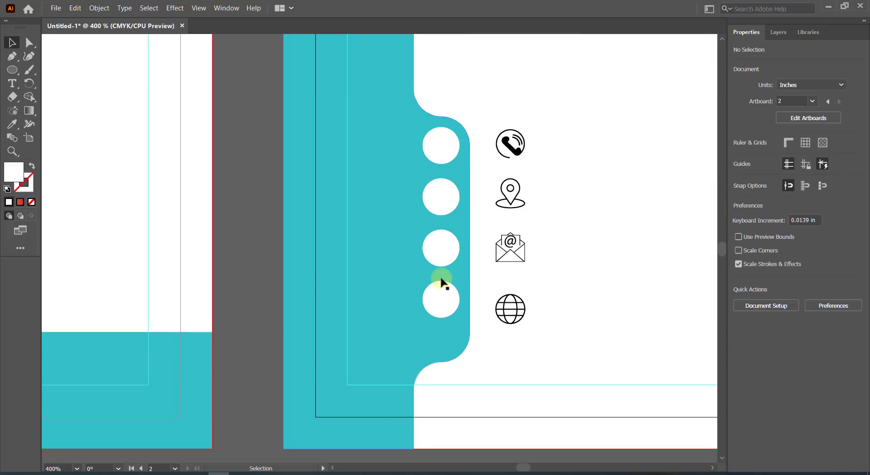
drag(441, 299, 443, 327)
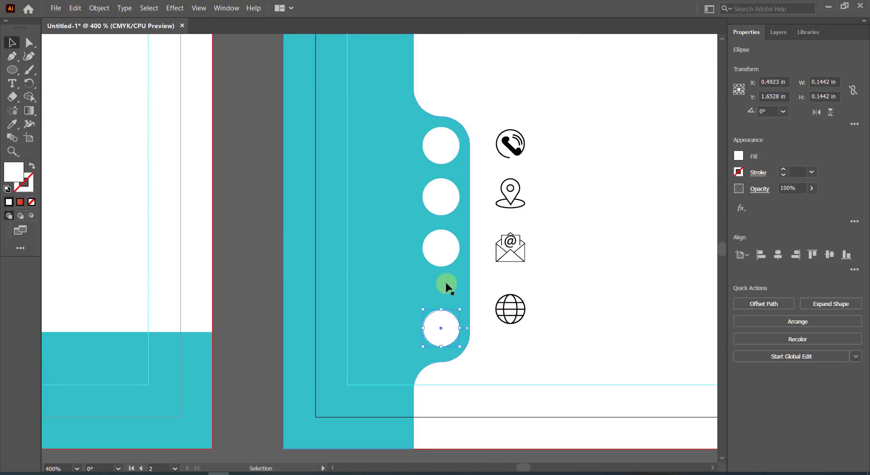
shift+click(441, 248)
shift+click(439, 207)
shift+click(439, 145)
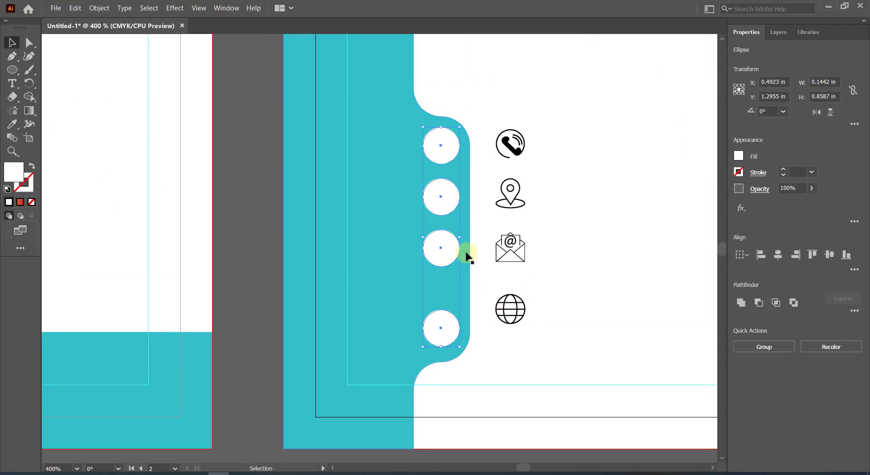
click(853, 269)
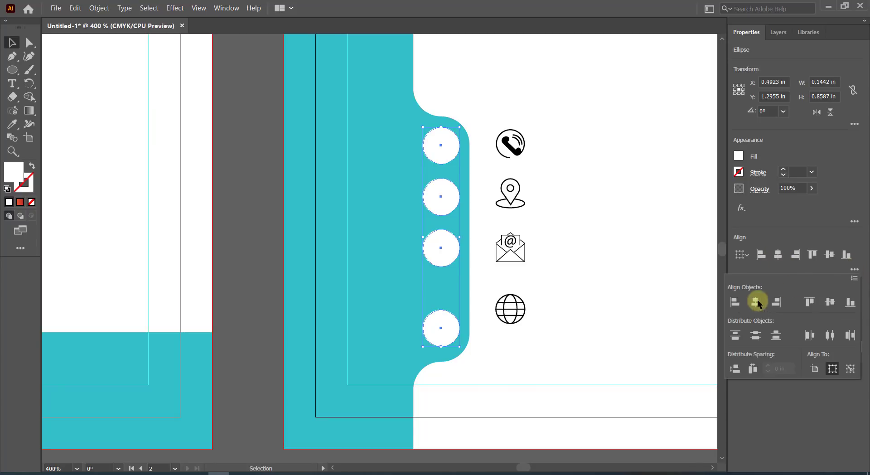
click(735, 369)
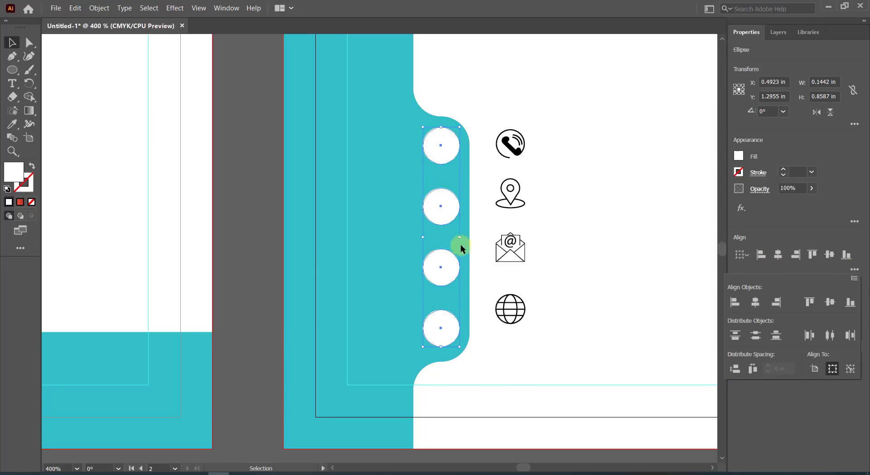
click(564, 134)
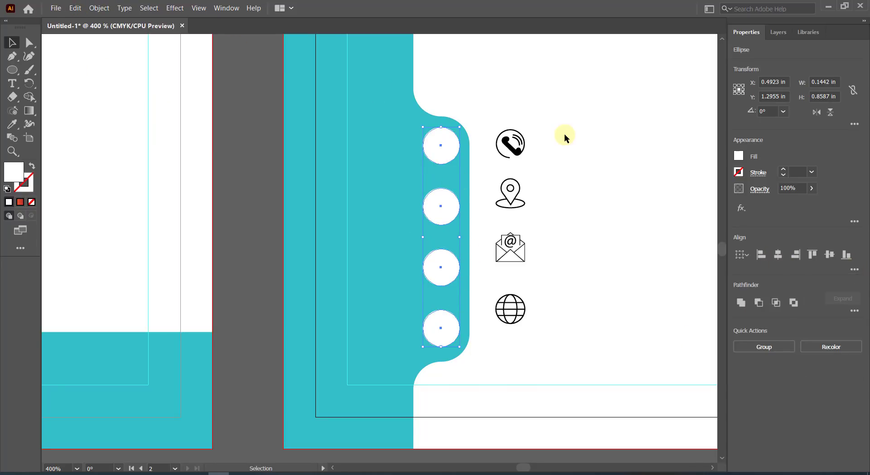
click(564, 134)
Move the phone and location icons onto the top two white circles and bring each to front.
drag(509, 144, 443, 153)
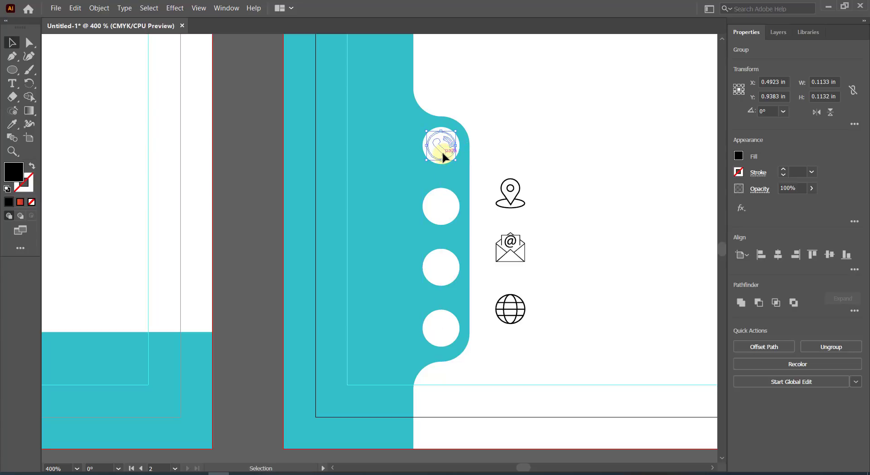
right_click(443, 154)
mouse_move(521, 288)
click(572, 290)
drag(512, 196, 448, 208)
right_click(448, 207)
mouse_move(487, 341)
click(572, 339)
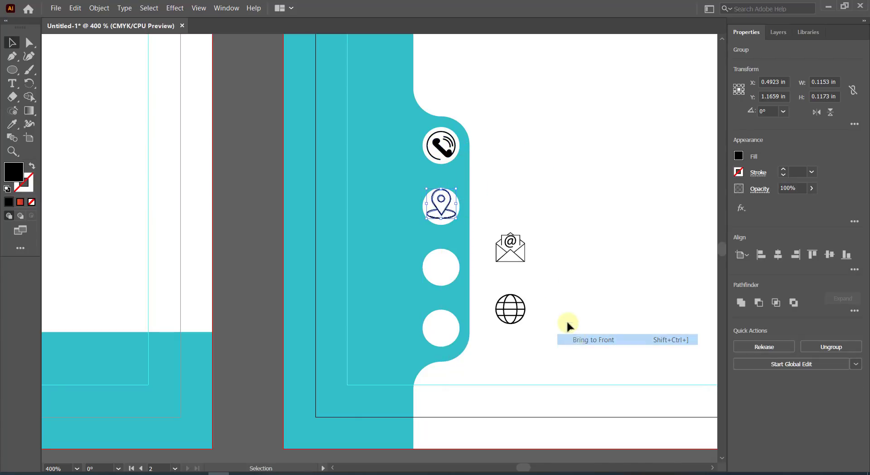
Move the envelope and globe icons onto the third and fourth circles, in front of them.
double_click(516, 249)
double_click(553, 202)
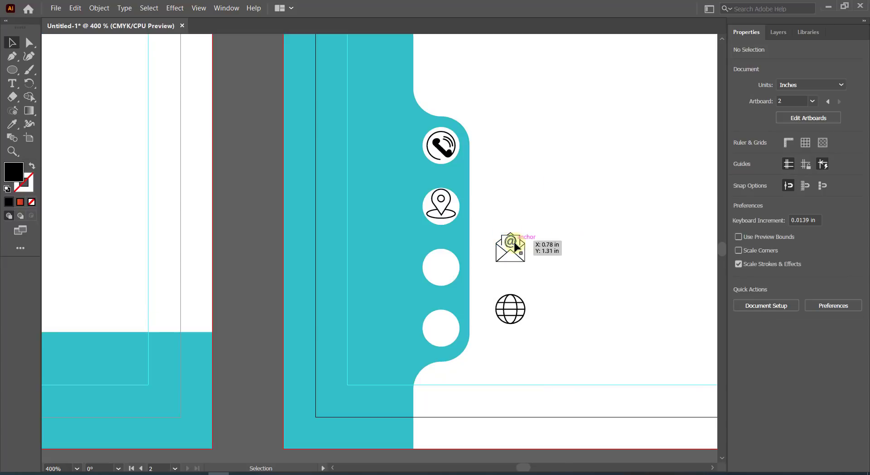
drag(511, 247, 443, 265)
right_click(447, 262)
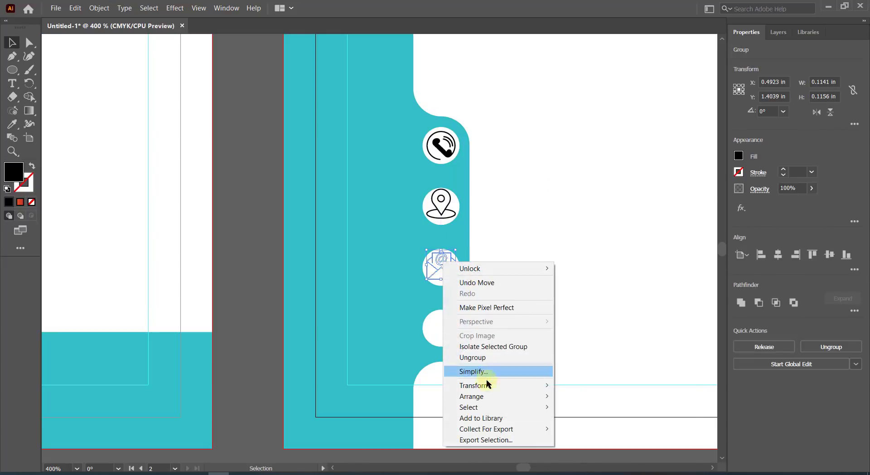
mouse_move(485, 402)
click(569, 395)
click(511, 317)
drag(509, 323, 446, 335)
right_click(446, 336)
mouse_move(480, 292)
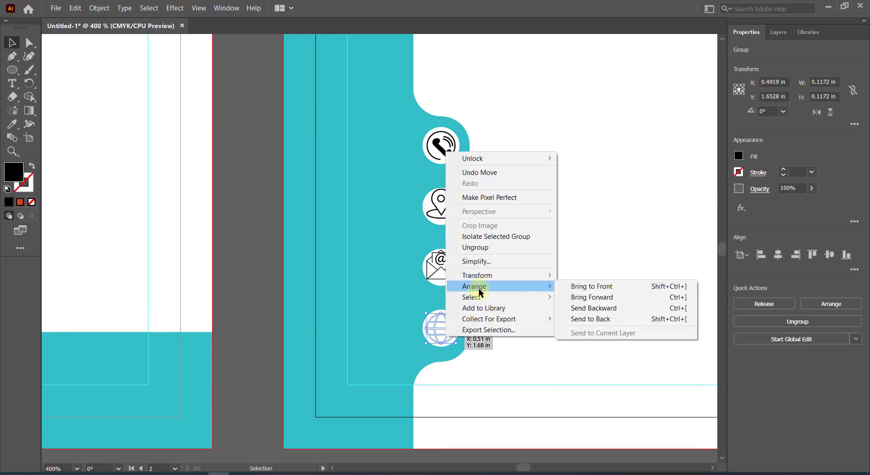
click(573, 286)
Scale down the phone, location, envelope and globe icons to fit inside their circles.
click(539, 207)
click(444, 146)
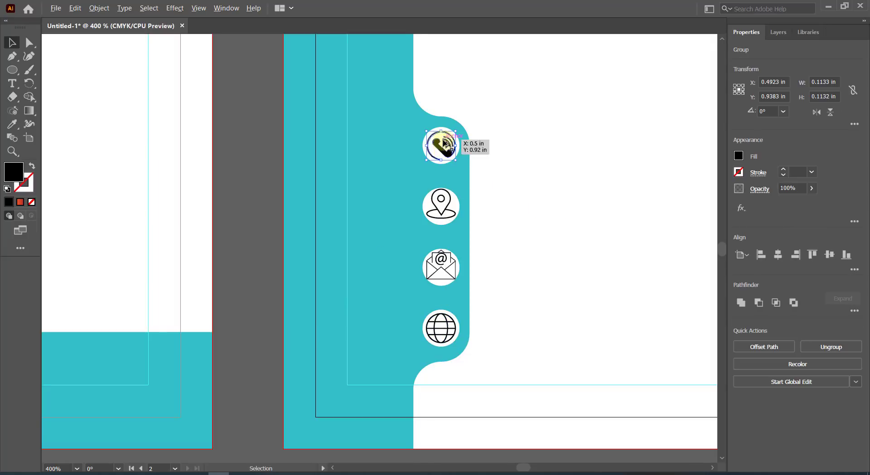
scroll(443, 141, up, 3)
drag(469, 184, 460, 175)
click(446, 259)
drag(467, 299, 461, 295)
scroll(466, 294, down, 3)
click(459, 293)
scroll(453, 326, down, 2)
click(450, 335)
drag(468, 373, 462, 368)
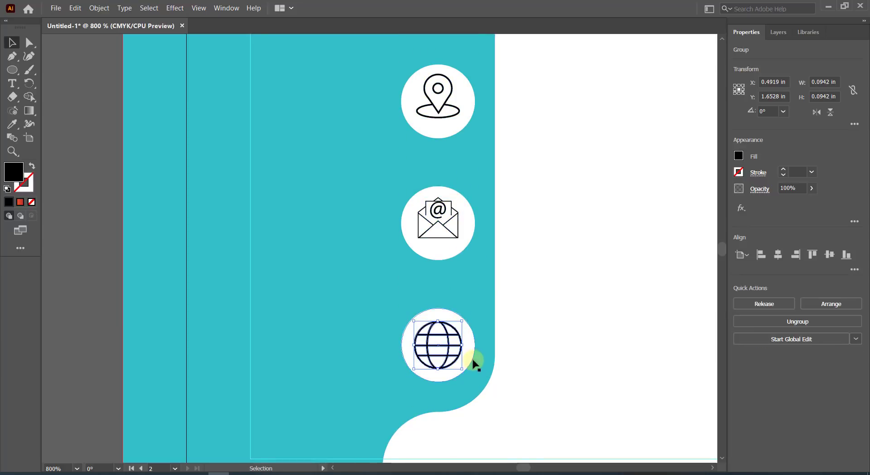
scroll(476, 353, down, 2)
Centre the phone and location icons in their circles and group each icon with its circle.
click(459, 160)
scroll(458, 172, up, 2)
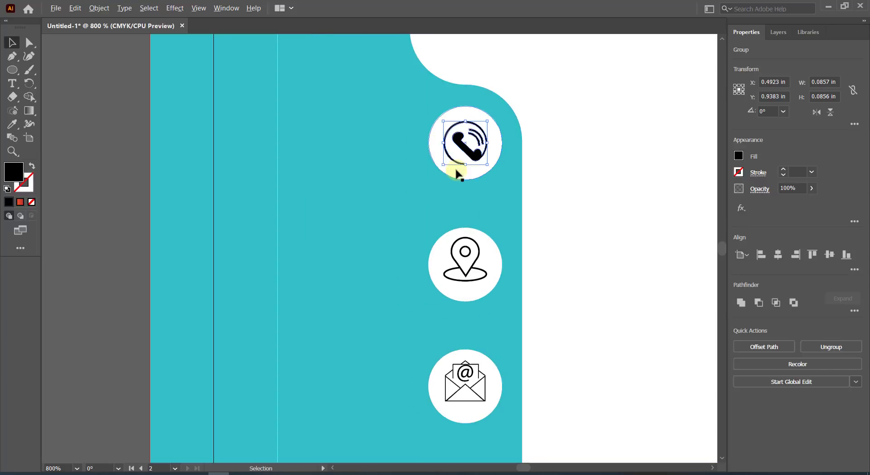
shift+click(435, 146)
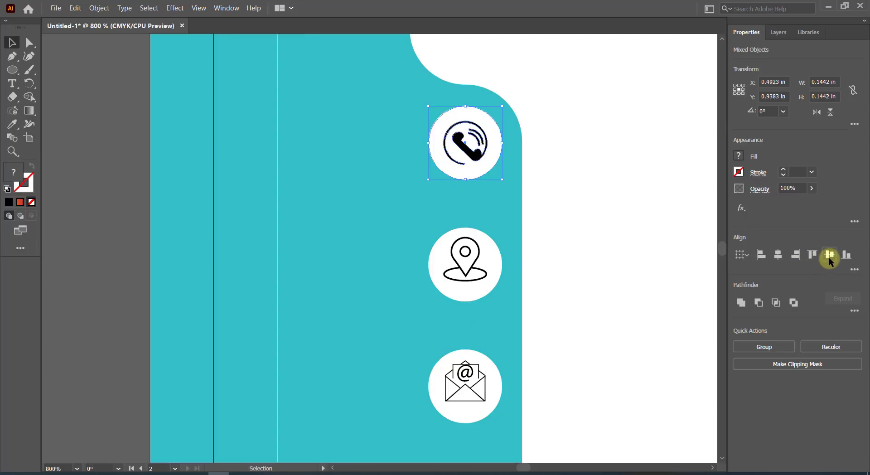
click(100, 8)
click(109, 55)
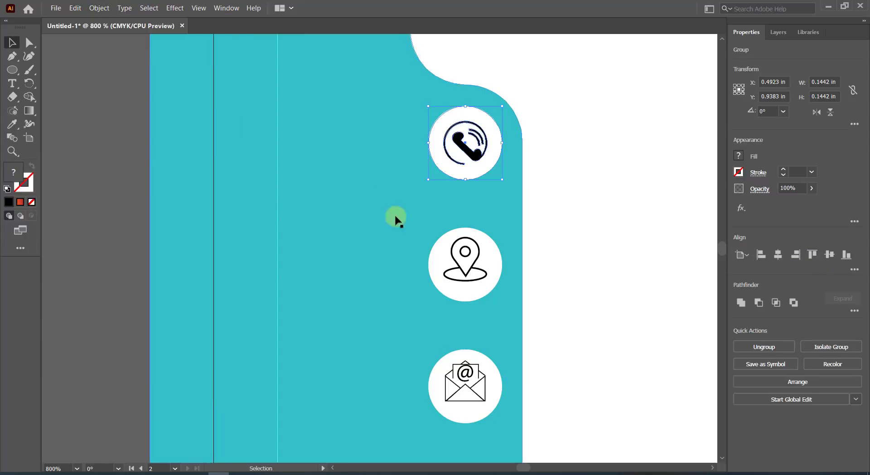
click(466, 252)
shift+click(494, 265)
click(778, 254)
click(829, 254)
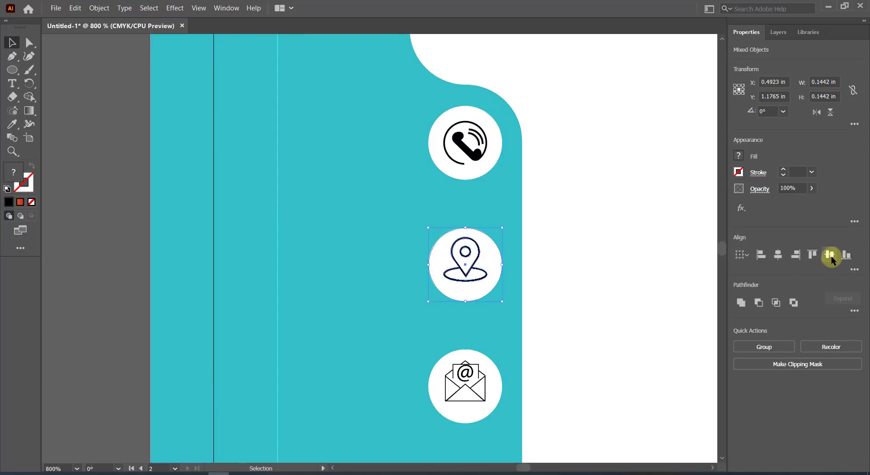
click(99, 8)
click(72, 56)
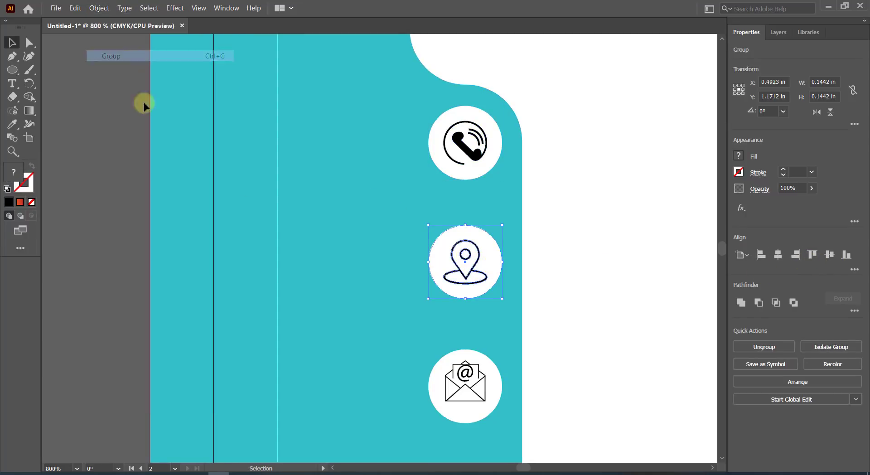
Centre the envelope and globe icons in their circles and group each with its circle.
click(466, 369)
shift+click(494, 389)
click(777, 254)
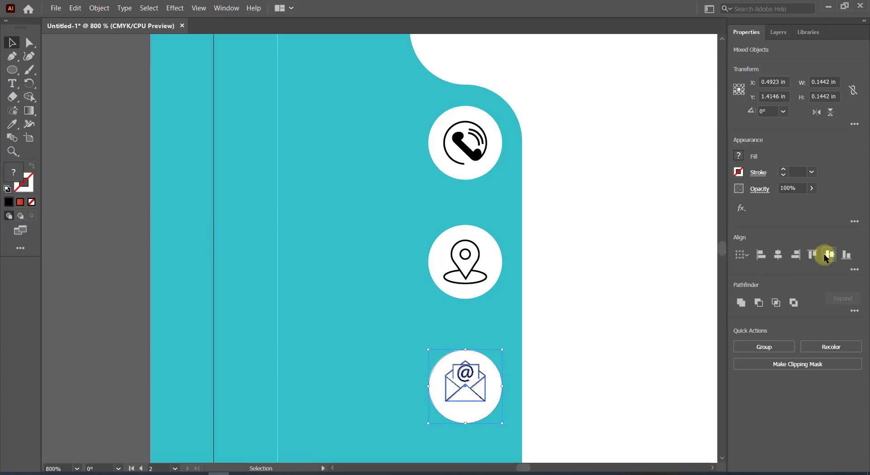
click(830, 254)
click(99, 8)
click(113, 55)
scroll(529, 342, down, 3)
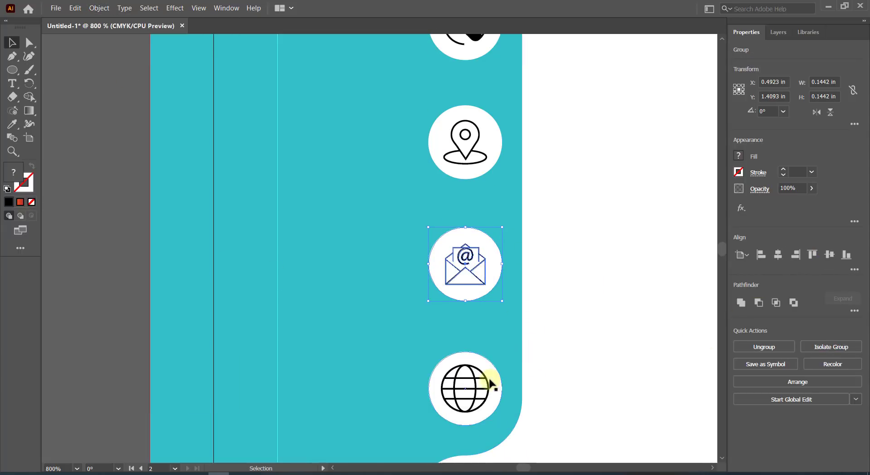
click(482, 383)
click(480, 378)
shift+click(497, 382)
click(777, 256)
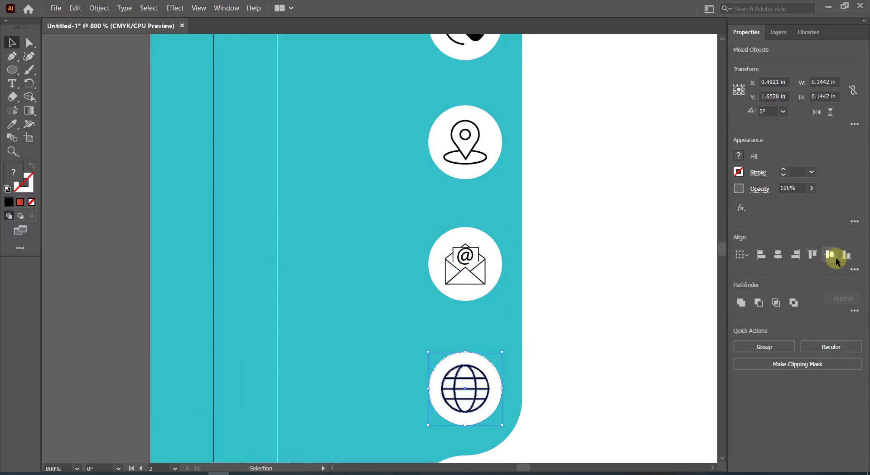
click(830, 255)
click(99, 8)
click(115, 55)
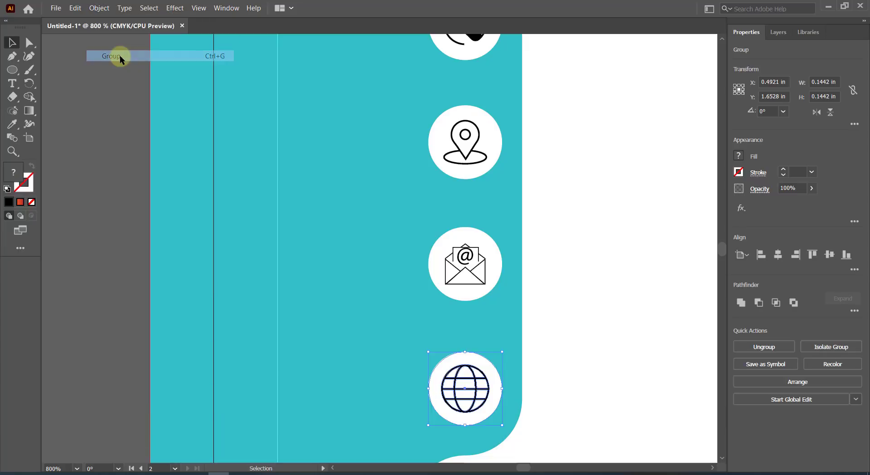
Align the four icon-circle groups on one vertical axis, then deselect them.
scroll(471, 376, down, 1)
scroll(471, 377, down, 2)
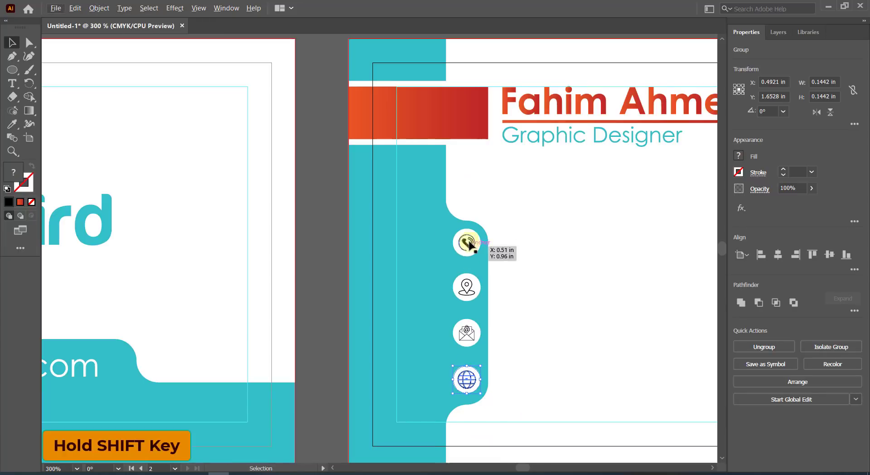
shift+click(465, 243)
shift+click(466, 287)
shift+click(466, 332)
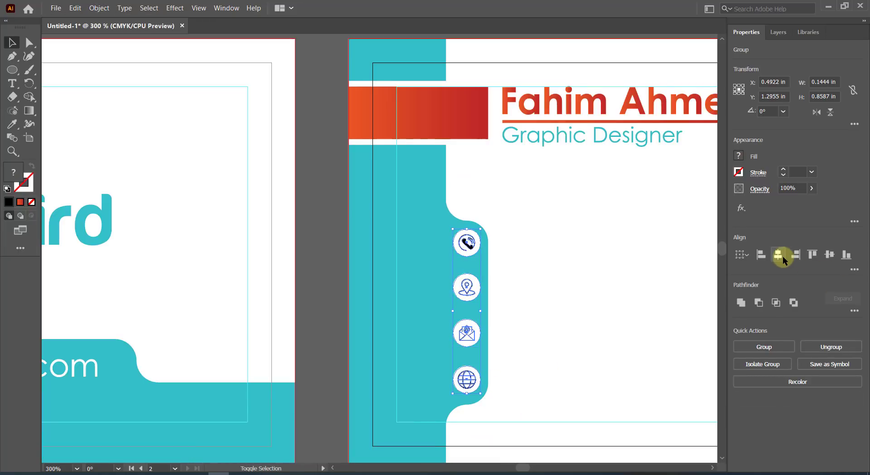
click(782, 256)
click(854, 269)
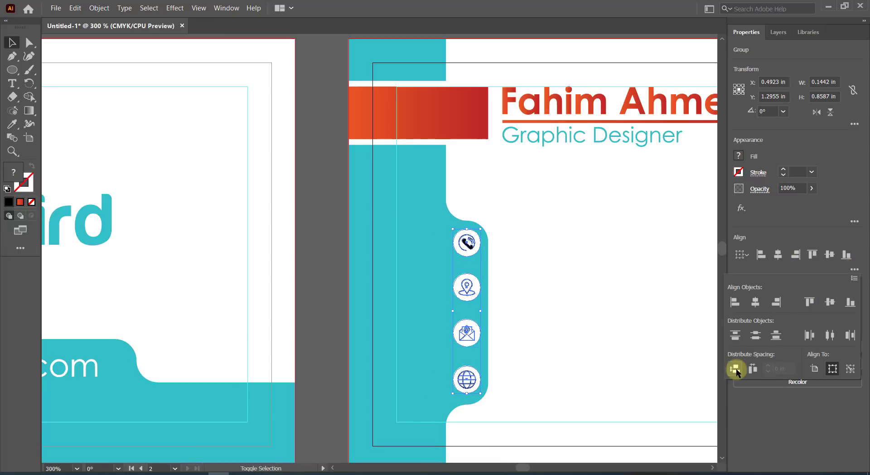
click(551, 335)
click(548, 328)
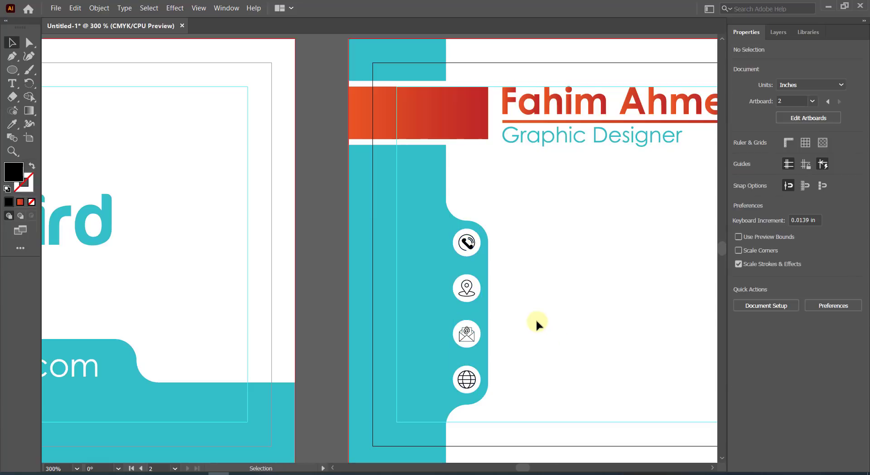
Select the four white circles with Direct Selection, undoing an accidental spacing change.
click(31, 45)
click(472, 254)
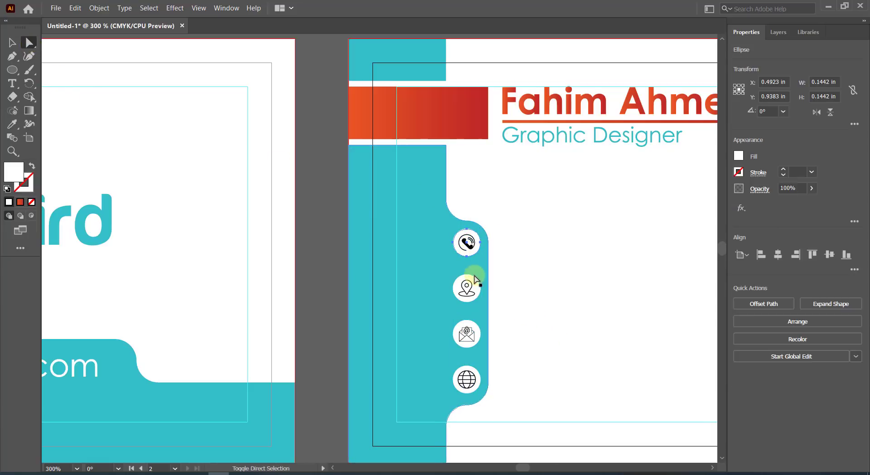
shift+click(476, 286)
shift+click(473, 333)
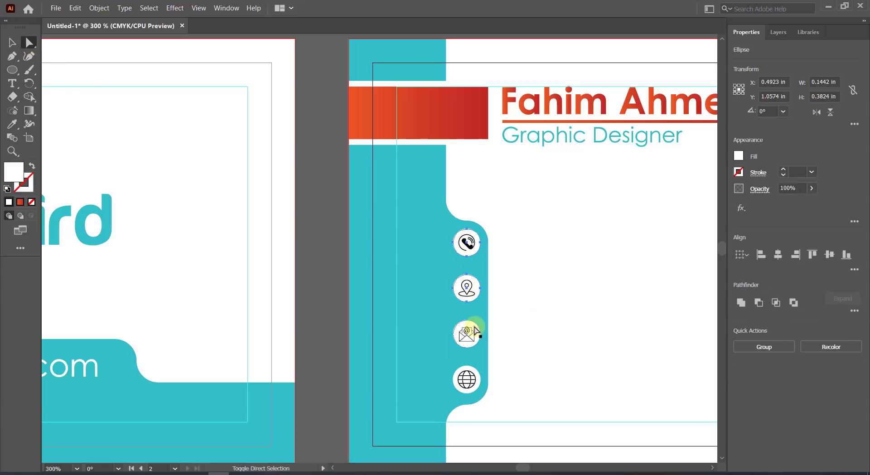
shift+click(473, 374)
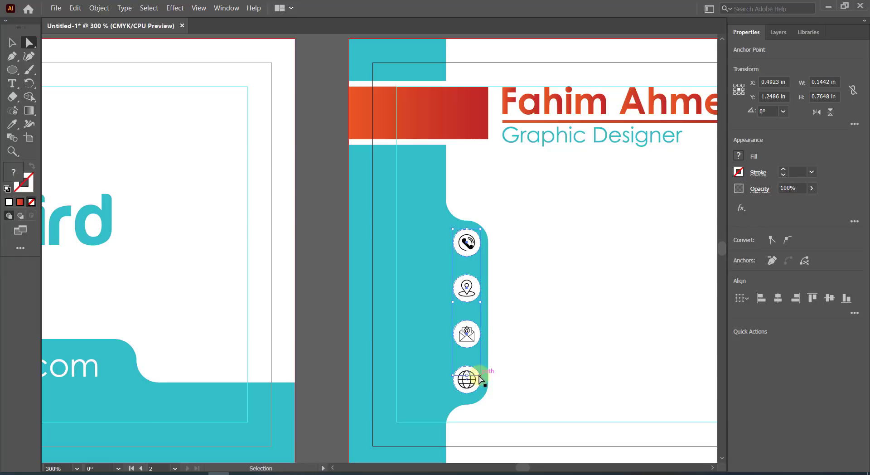
key(ctrl+z)
click(512, 366)
scroll(500, 347, up, 2)
Create an outward Offset Path around the four white icon circles.
click(438, 139)
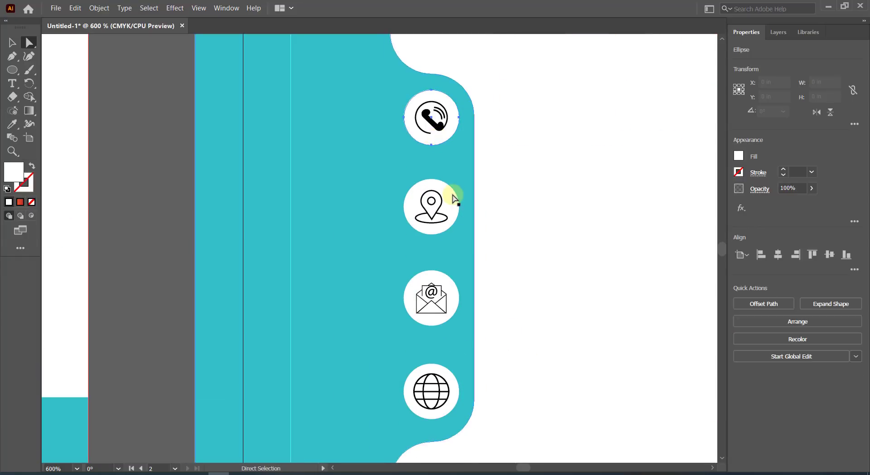
shift+click(452, 197)
shift+click(457, 292)
shift+click(450, 375)
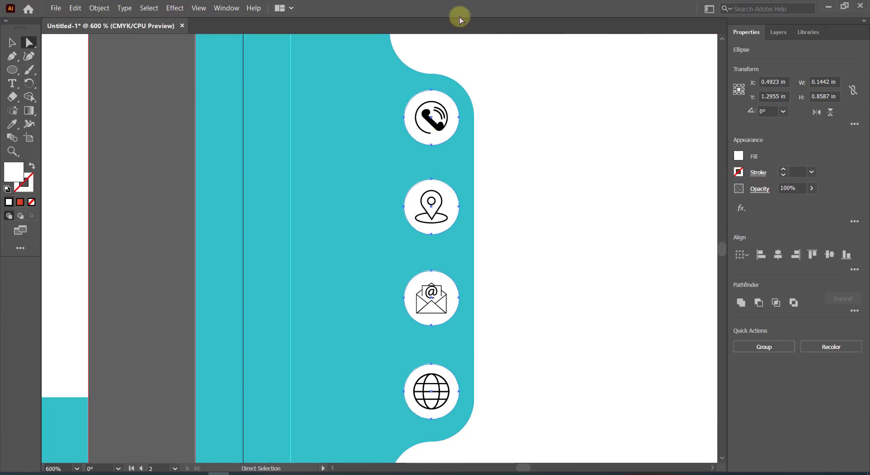
click(99, 7)
mouse_move(262, 243)
click(269, 278)
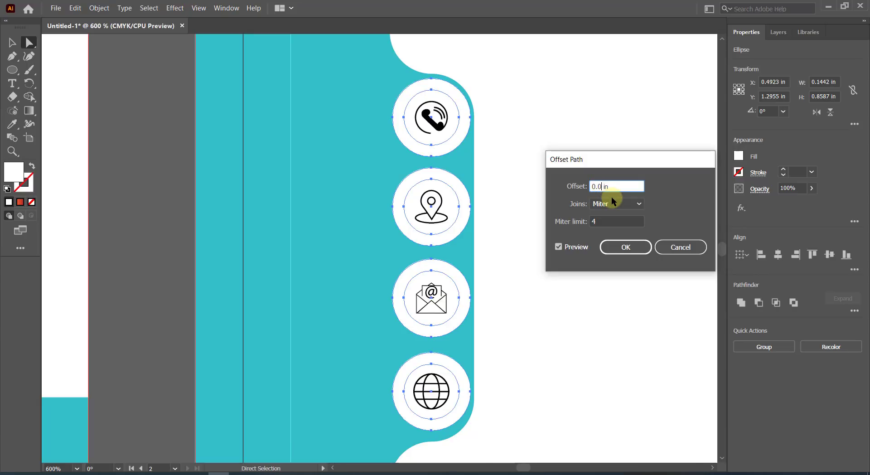
click(625, 246)
Add the teal tab to the selection and cut the offset circles out of it with Pathfinder.
shift+click(360, 186)
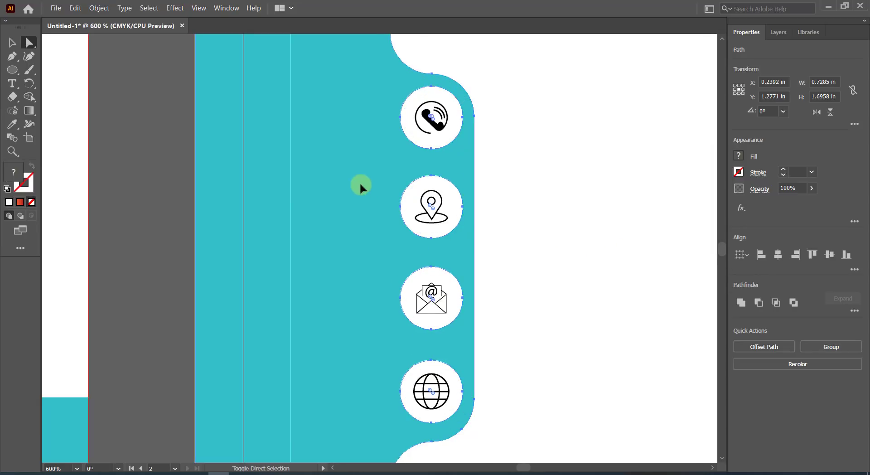
click(31, 101)
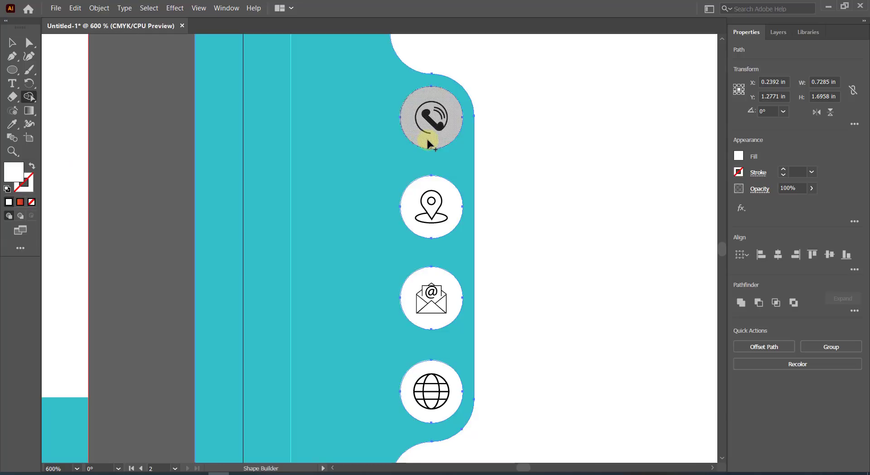
alt+click(427, 140)
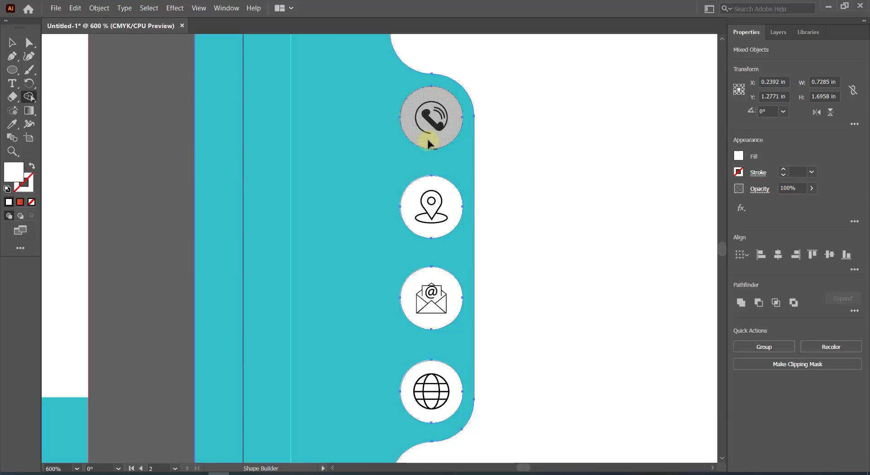
alt+click(413, 166)
key(ctrl+z)
alt+click(435, 190)
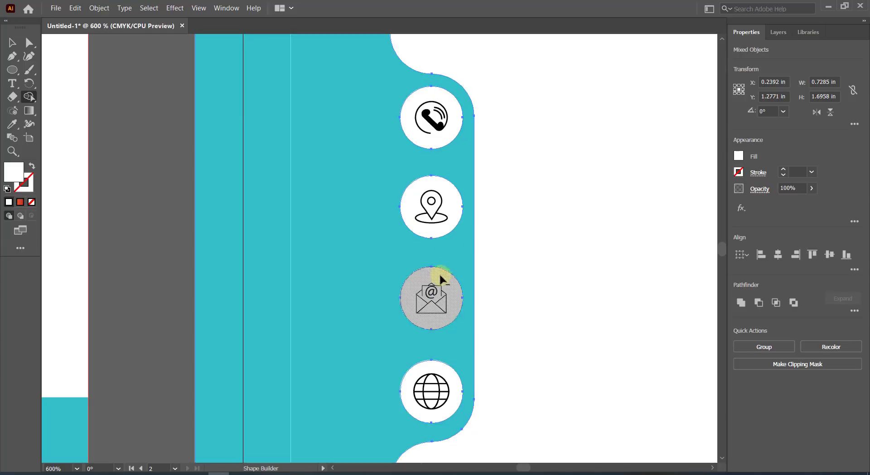
alt+click(441, 279)
alt+click(434, 376)
click(12, 42)
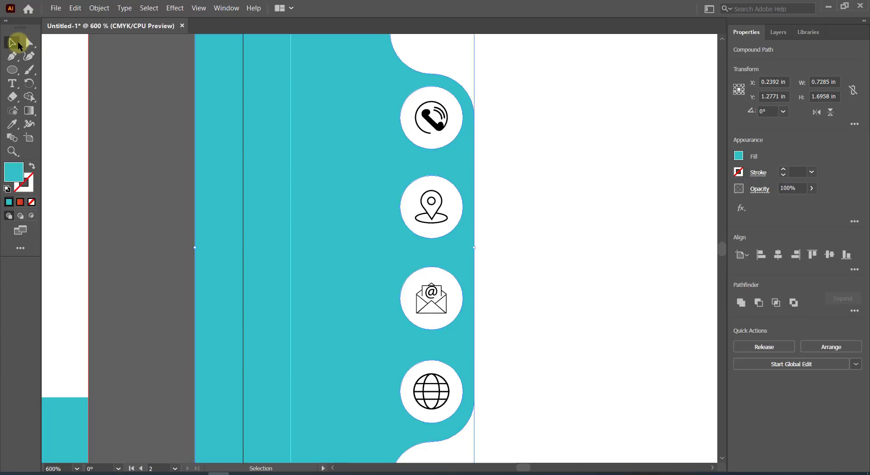
click(524, 138)
Give all four icon circles the red bar's orange-red gradient using the Eyedropper.
click(418, 108)
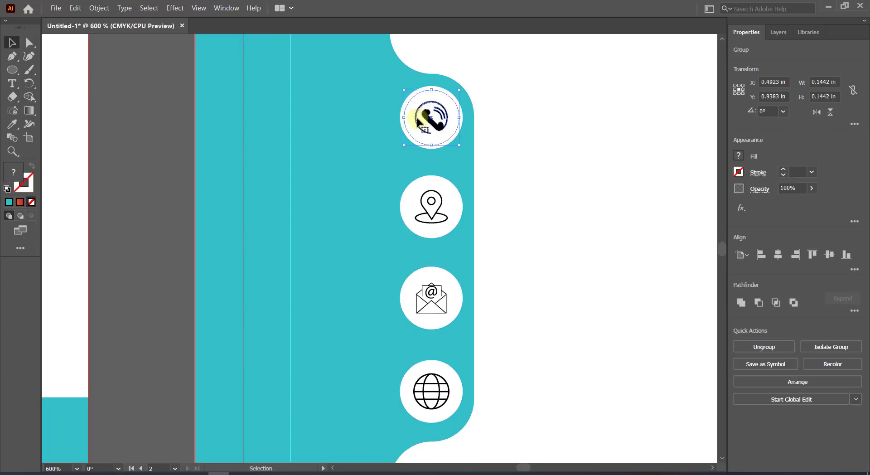
key(ctrl+minus)
shift+click(442, 194)
shift+click(444, 252)
shift+click(442, 313)
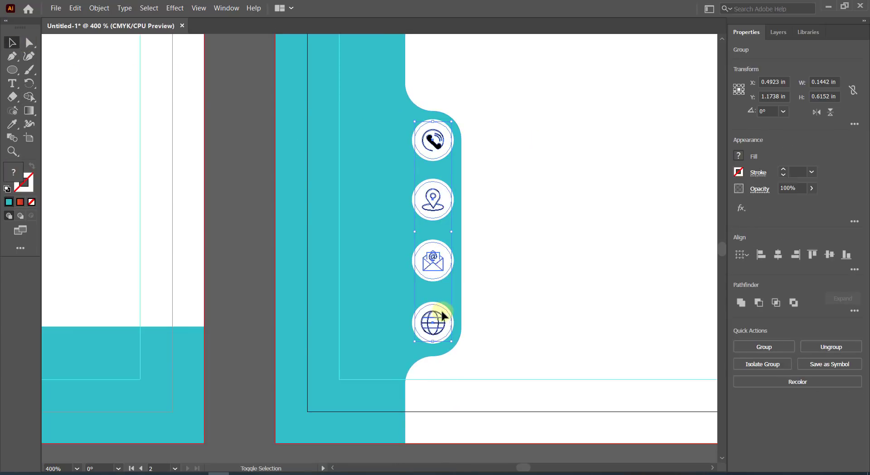
key(ctrl+minus)
key(ctrl+minus)
key(ctrl+minus)
click(12, 123)
click(438, 171)
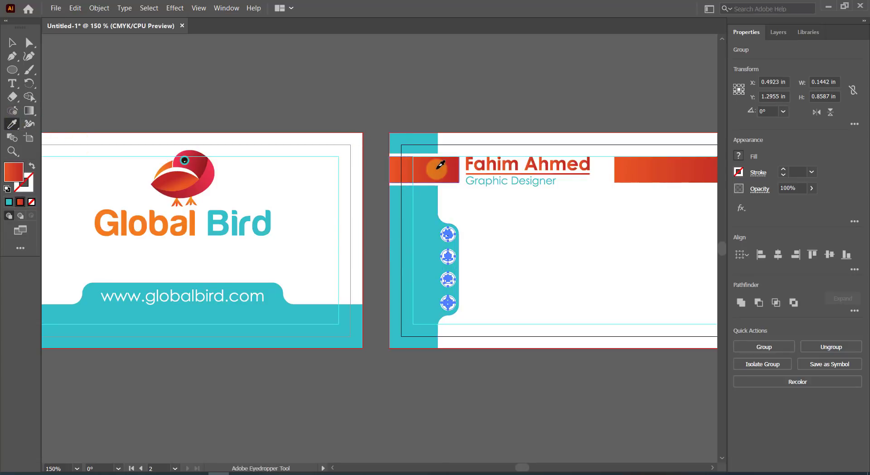
key(v)
click(513, 222)
scroll(476, 229, up, 3)
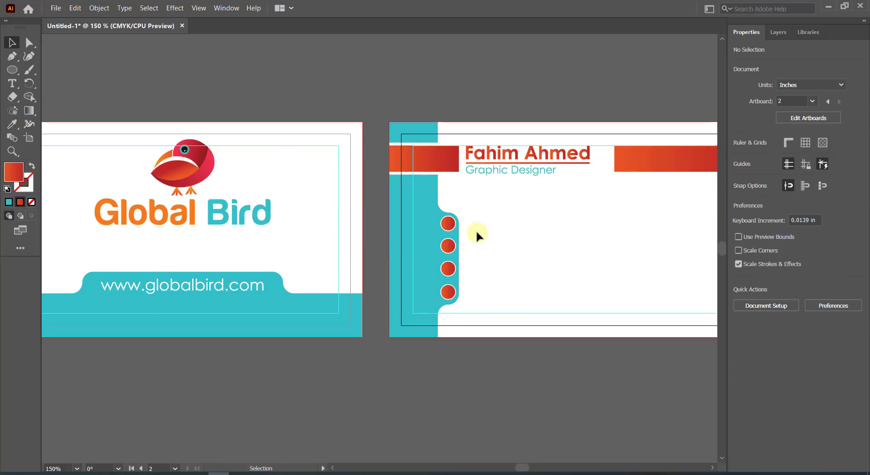
scroll(457, 237, down, 1)
scroll(452, 232, up, 1)
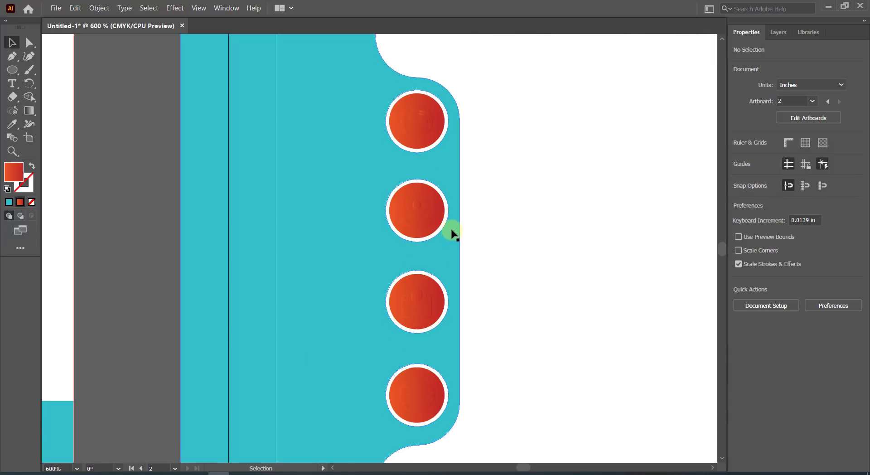
Make the phone and location icons white by sampling white inside each circle's group.
double_click(424, 113)
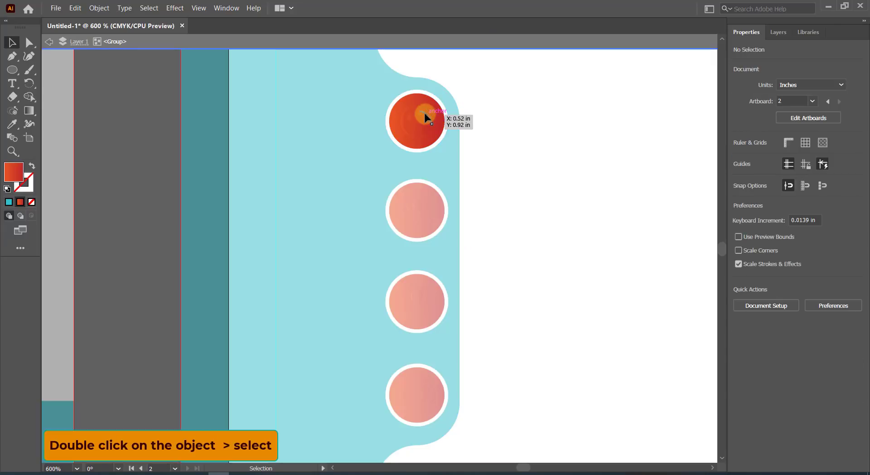
click(10, 123)
click(156, 171)
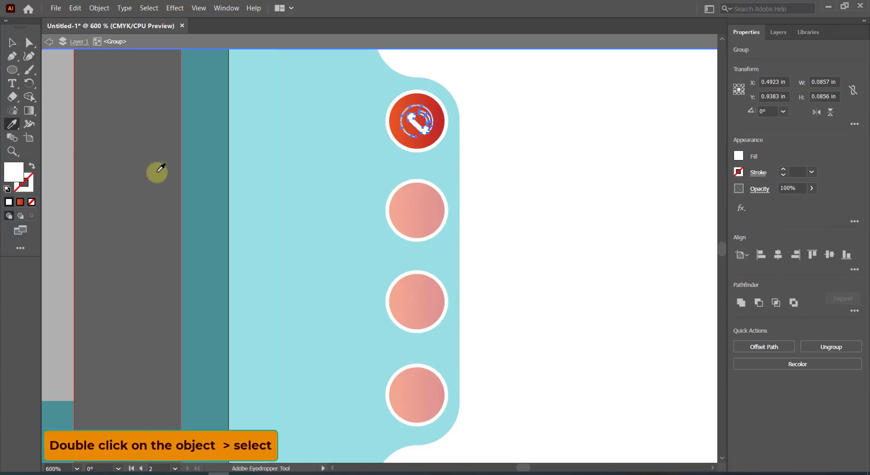
click(11, 43)
key(Escape)
double_click(423, 210)
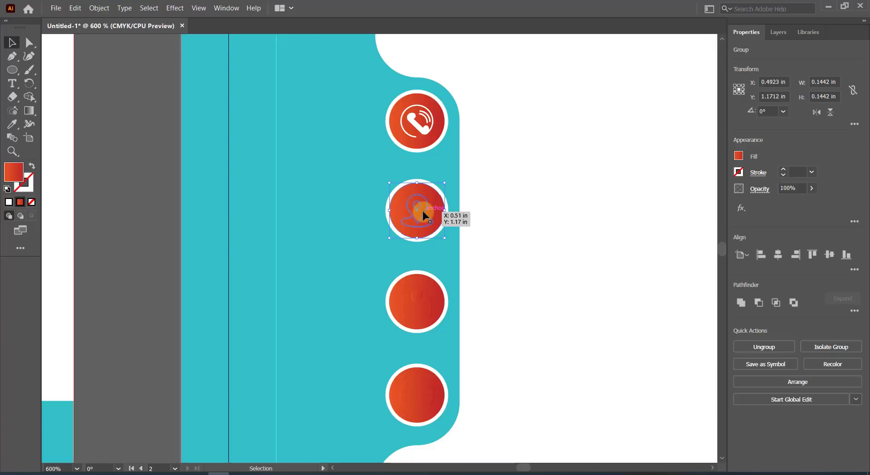
click(12, 124)
click(108, 148)
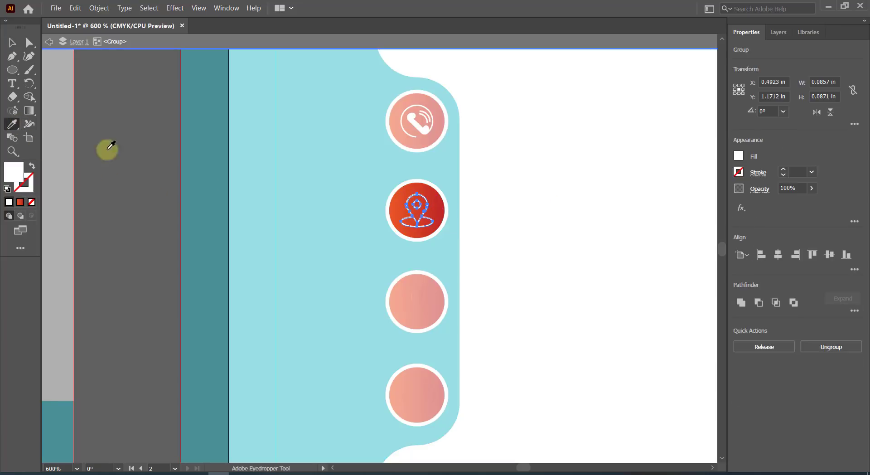
click(11, 43)
key(Escape)
Make the envelope and globe icons white inside their circle groups.
click(417, 303)
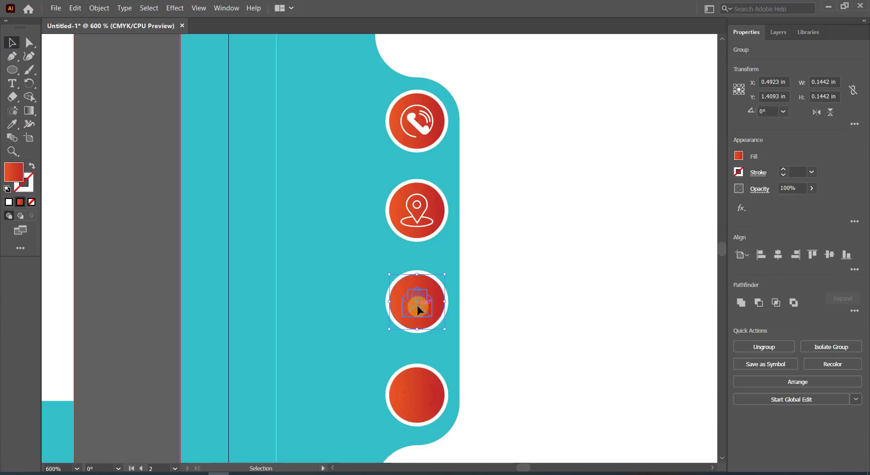
double_click(418, 302)
click(421, 301)
key(i)
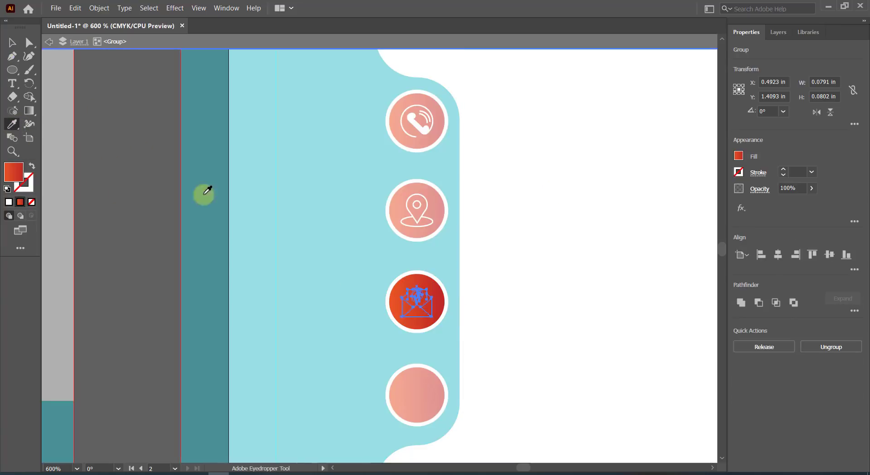
click(215, 176)
click(11, 42)
key(Escape)
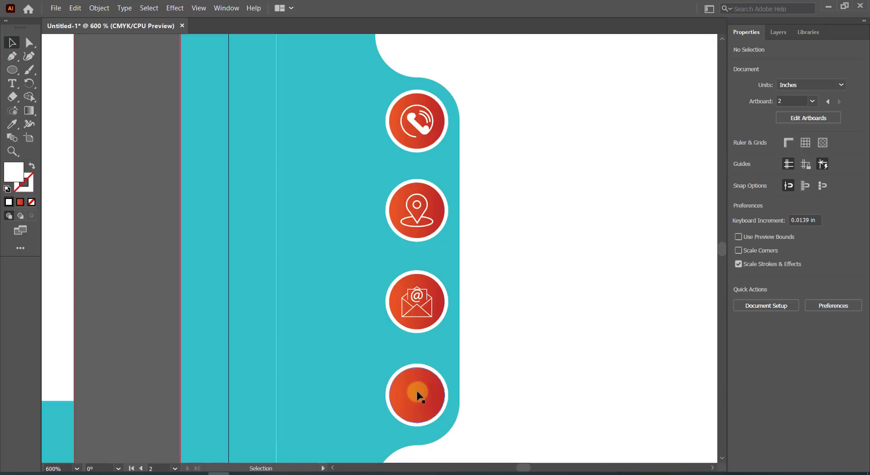
click(425, 398)
double_click(423, 394)
click(424, 394)
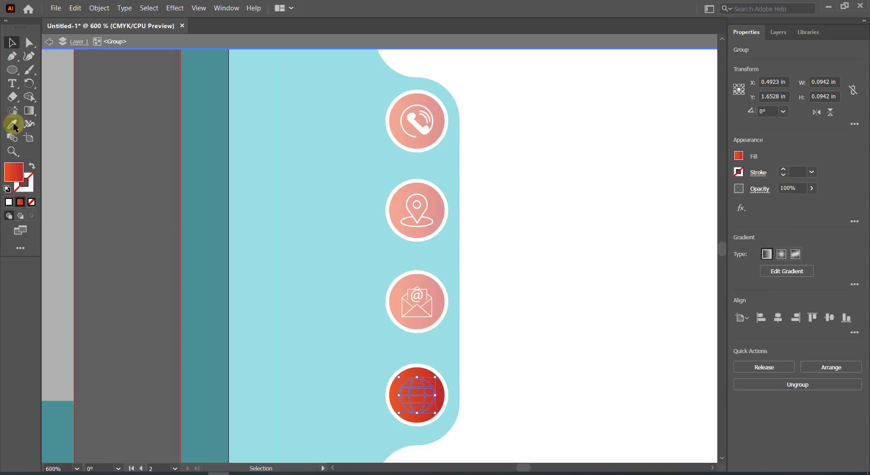
click(529, 250)
click(11, 43)
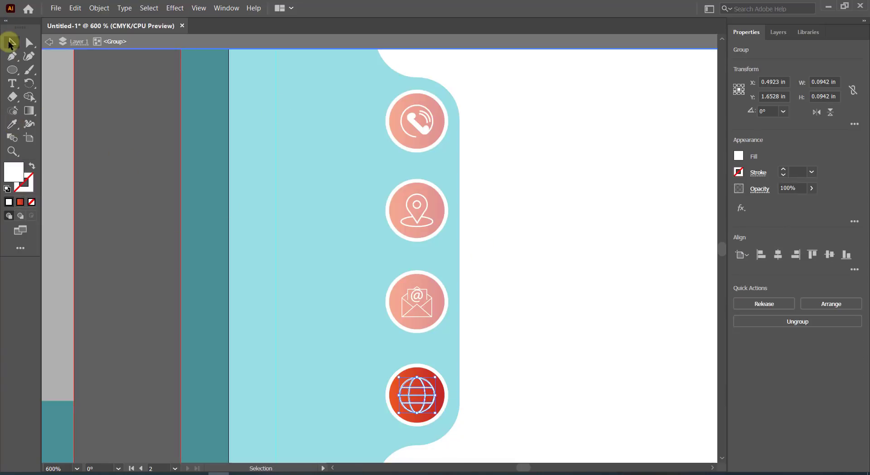
double_click(572, 154)
Draw a short vertical line just right of the phone icon with a 1 pt black stroke.
scroll(572, 154, down, 4)
scroll(574, 161, up, 1)
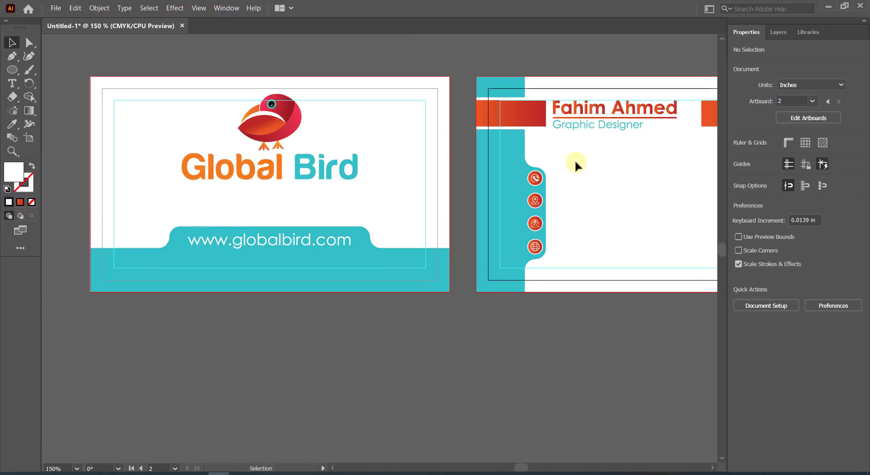
scroll(576, 162, right, 2)
scroll(575, 163, right, 2)
scroll(543, 196, up, 2)
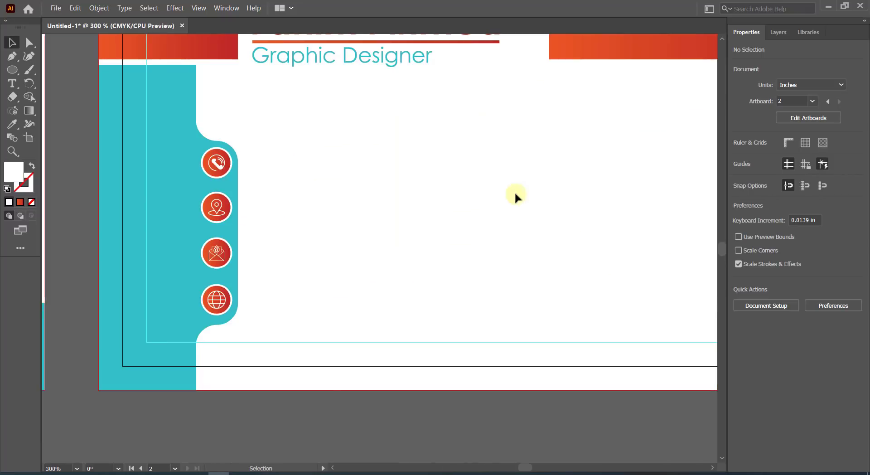
scroll(471, 198, down, 2)
scroll(385, 190, right, 3)
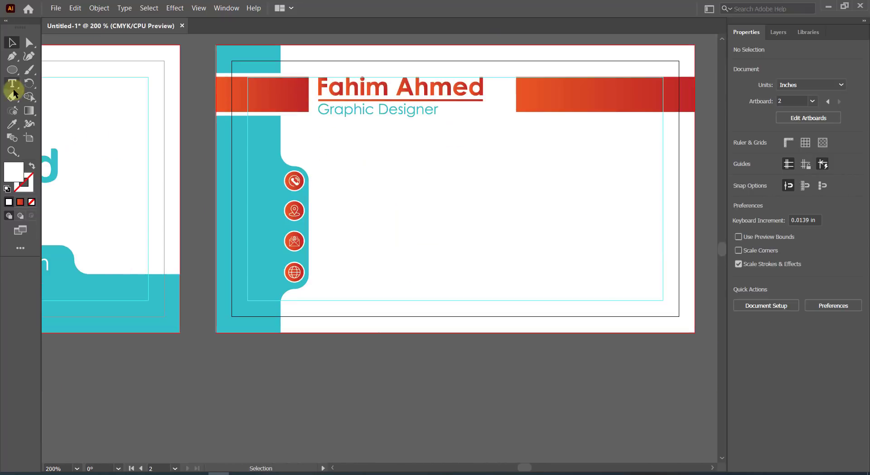
click(11, 56)
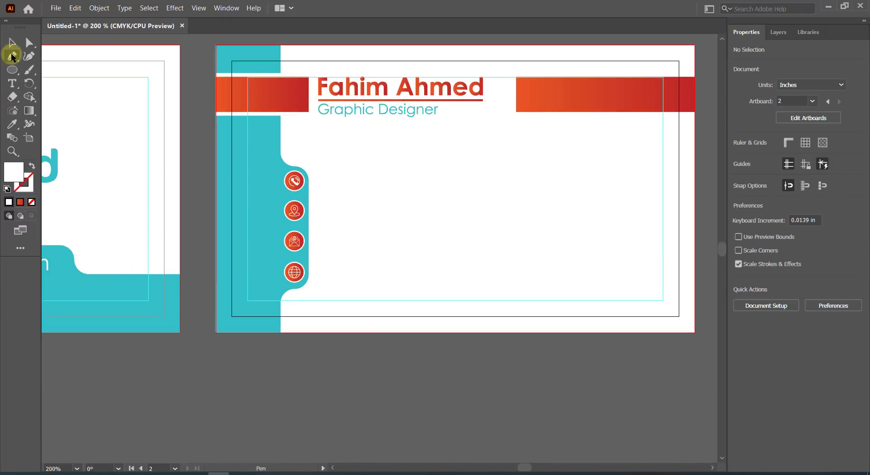
click(320, 172)
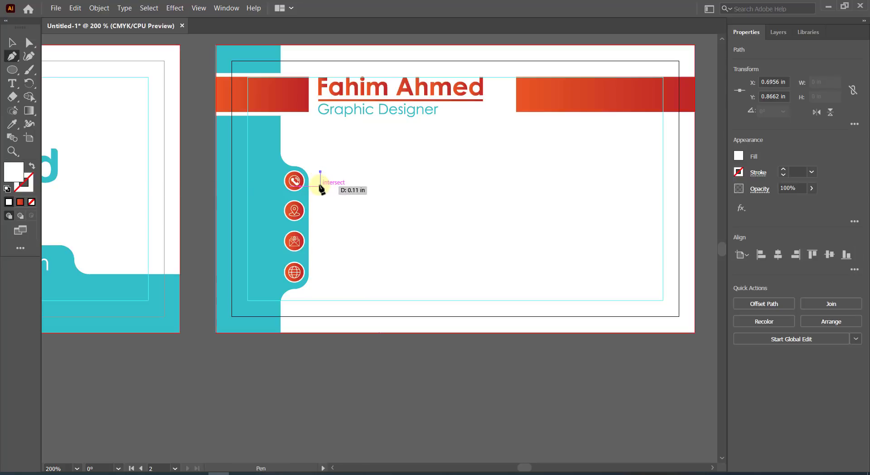
shift+click(320, 186)
key(v)
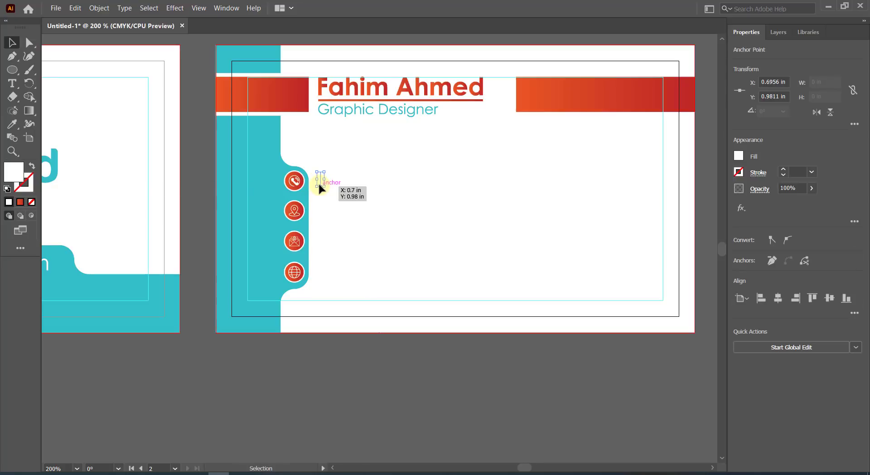
click(783, 170)
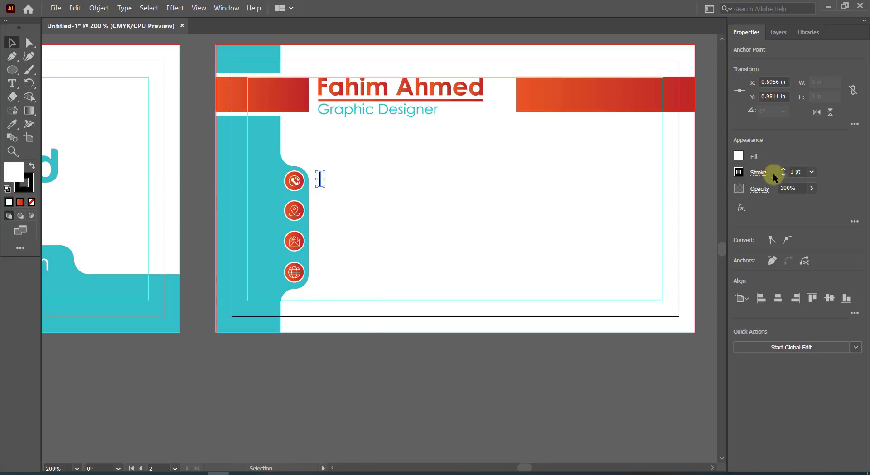
click(561, 192)
Draw a 1.27 in level horizontal line starting below the vertical one.
click(11, 56)
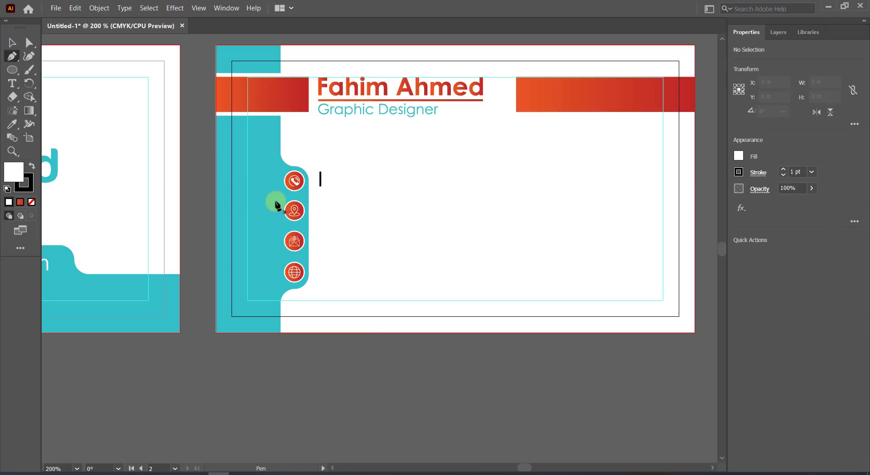
click(320, 191)
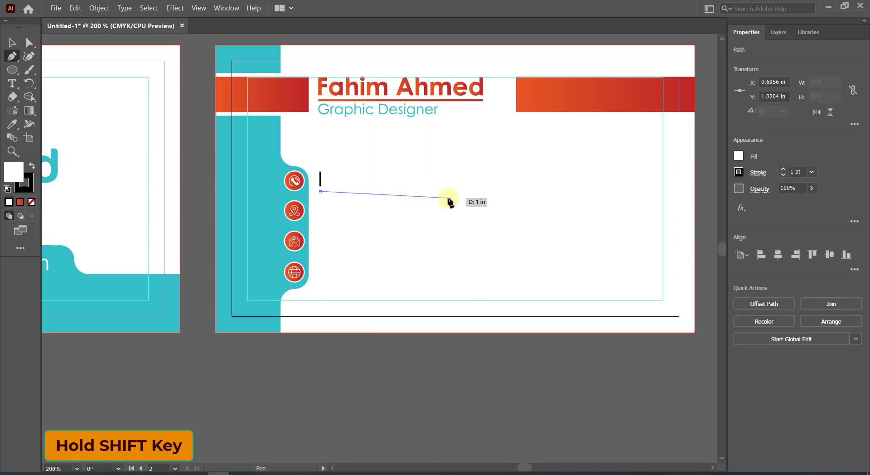
shift+click(483, 195)
Expand both line strokes into filled shapes, left-align them and merge them into one shape.
key(v)
click(447, 218)
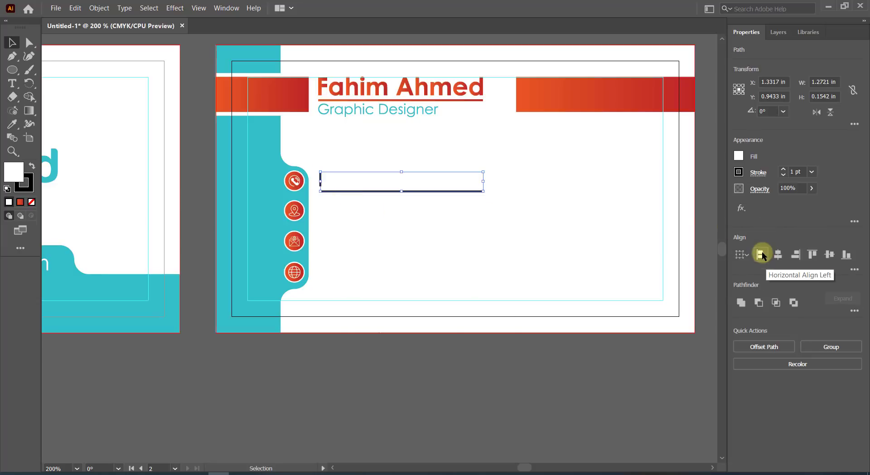
click(762, 253)
click(357, 208)
scroll(335, 203, up, 2)
drag(297, 127, 336, 182)
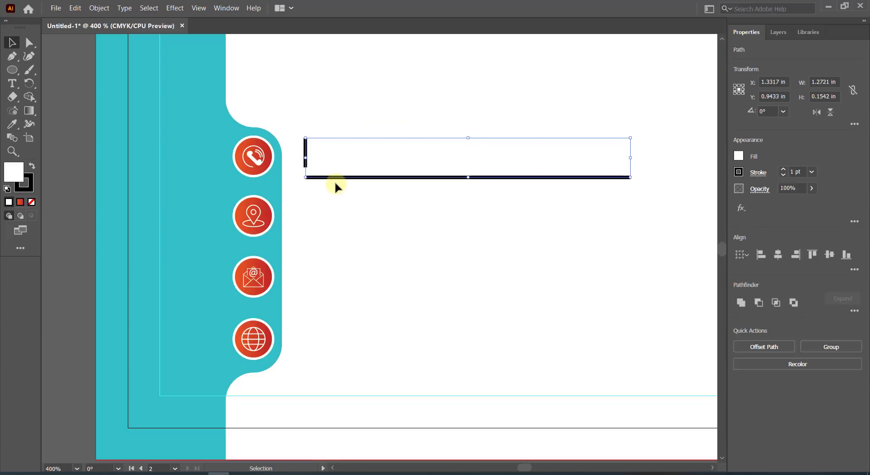
click(99, 8)
mouse_move(120, 48)
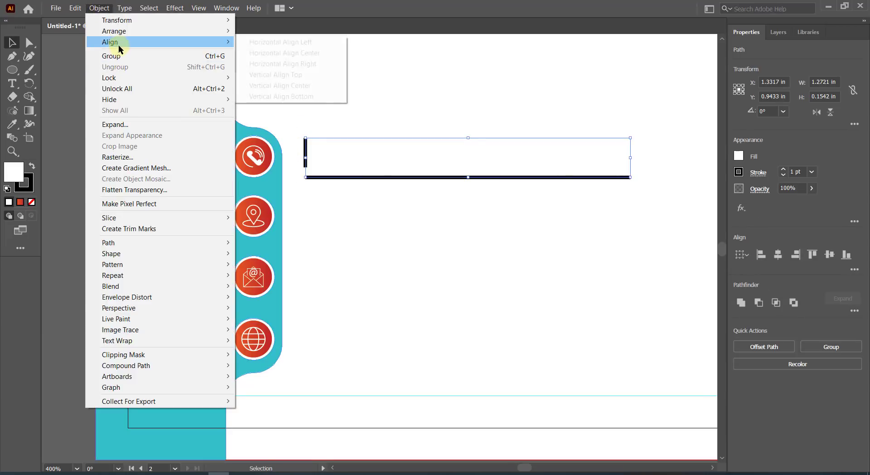
click(116, 124)
click(409, 304)
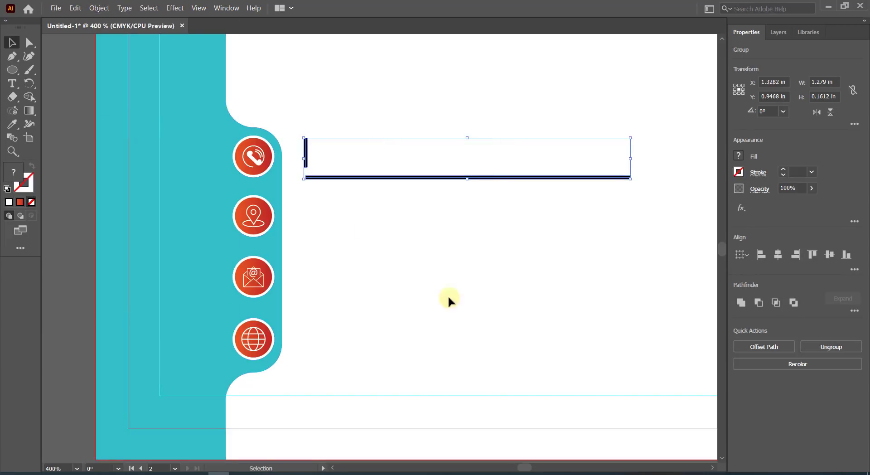
click(757, 256)
click(745, 304)
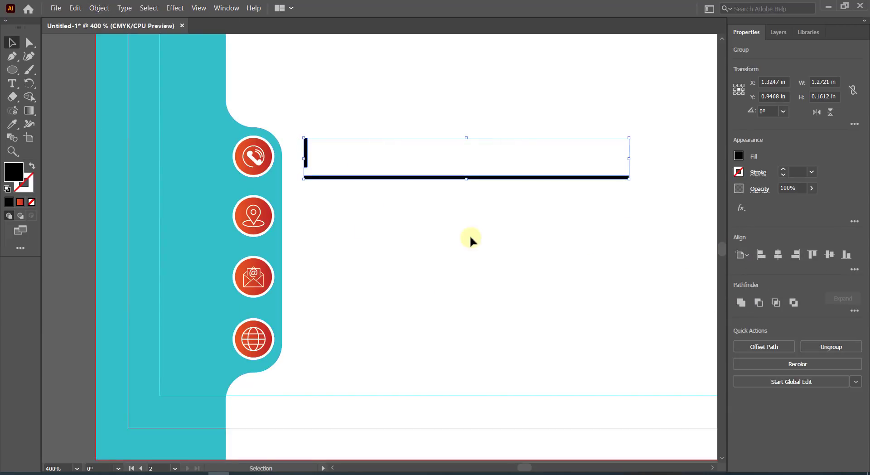
Apply the phone circle's red-orange gradient to the merged strips with the Eyedropper.
drag(299, 117, 321, 156)
click(10, 125)
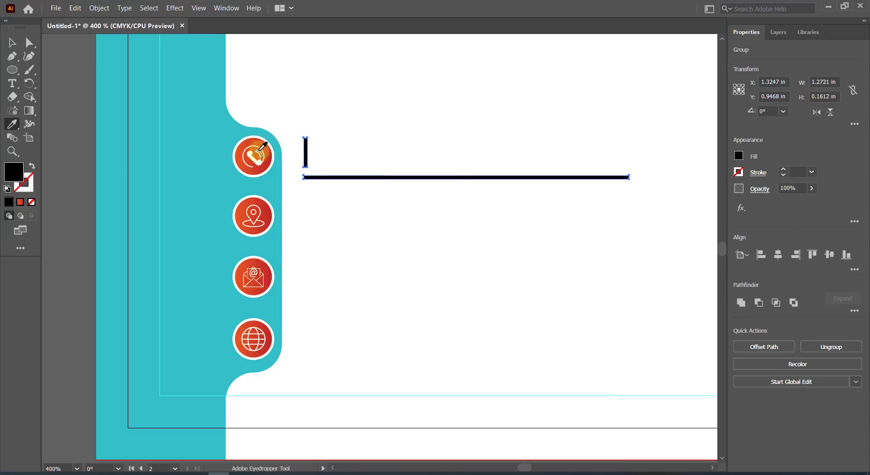
click(263, 141)
key(v)
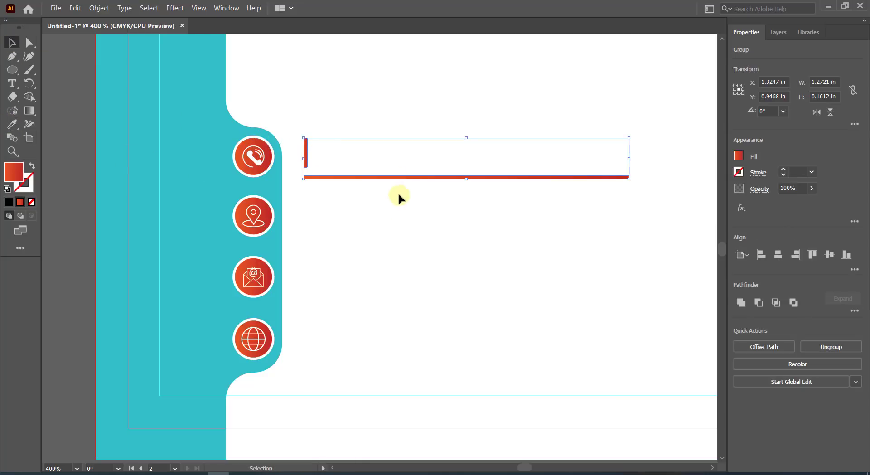
Nudge the line group up, left and down into place beside the phone icon.
key(Up)
key(Up)
key(Left)
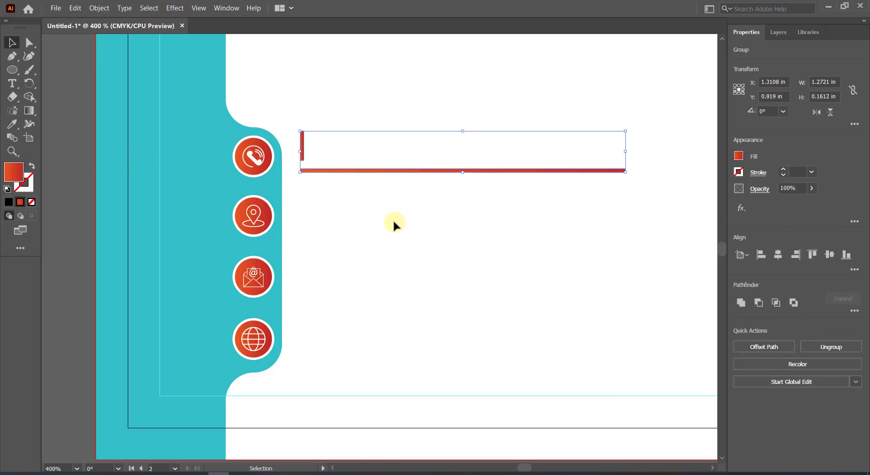
key(Down)
click(378, 211)
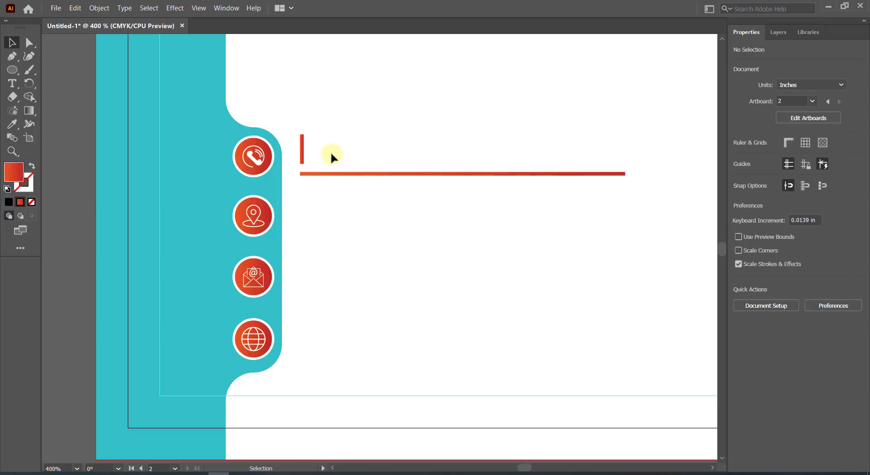
click(29, 43)
Check the red bar's alignment against the phone icon and nudge the line group up.
click(301, 134)
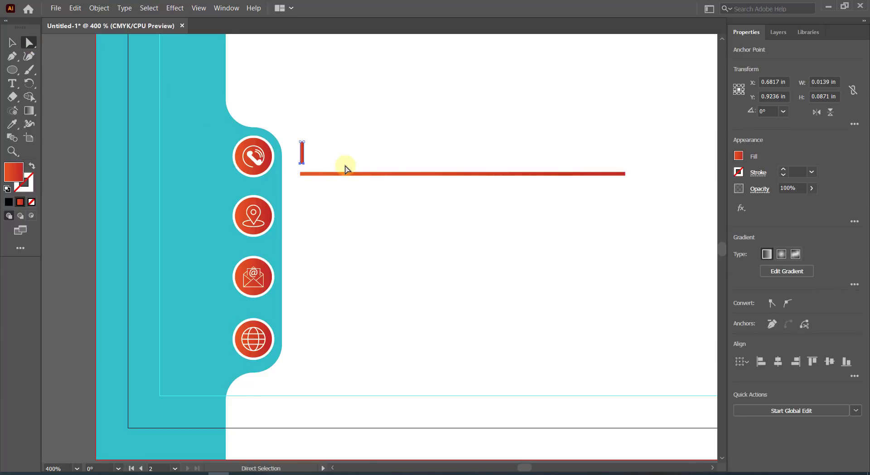
click(372, 155)
click(12, 42)
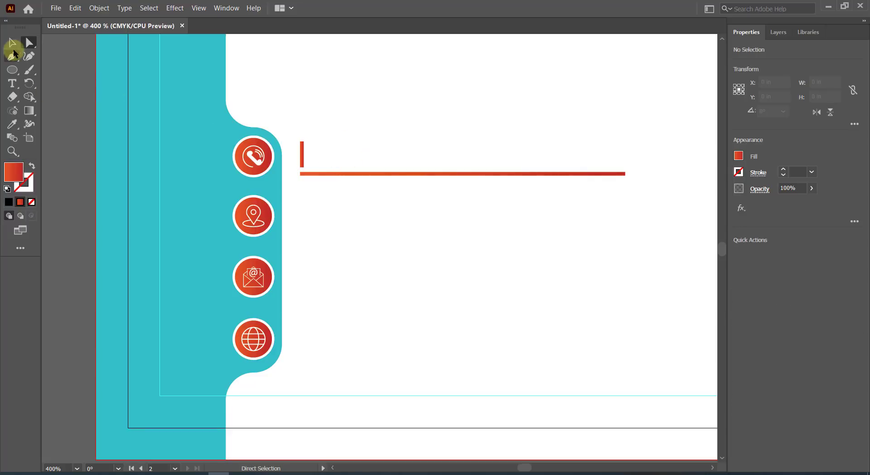
click(261, 160)
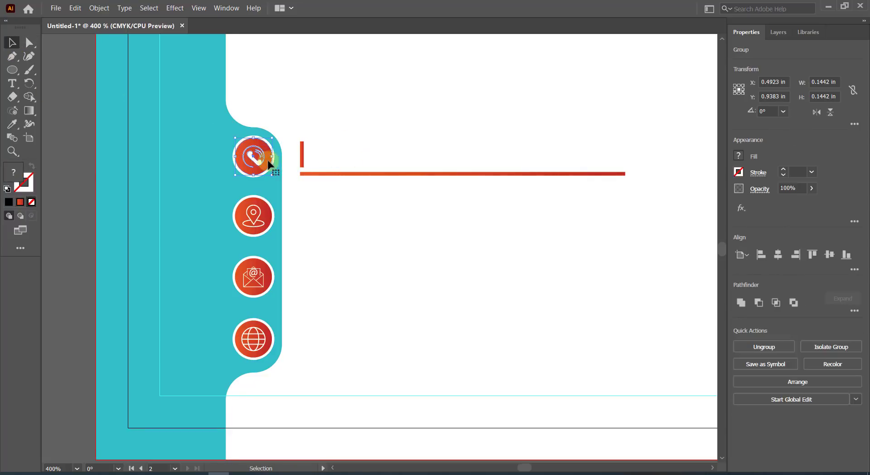
click(324, 174)
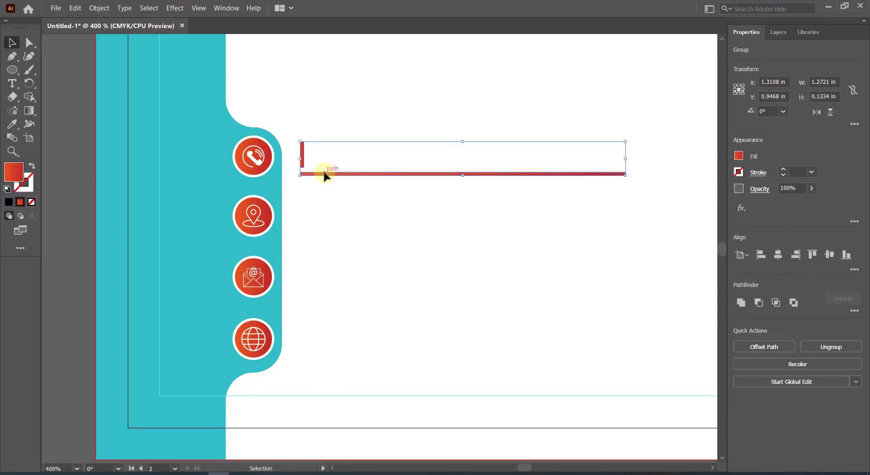
key(Up)
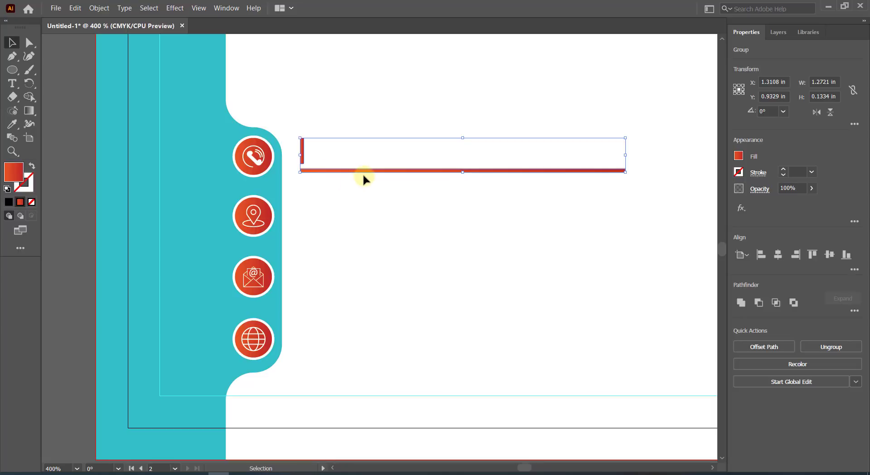
Duplicate the line group down beside the location icon and repeat for the remaining icons.
drag(364, 176, 365, 233)
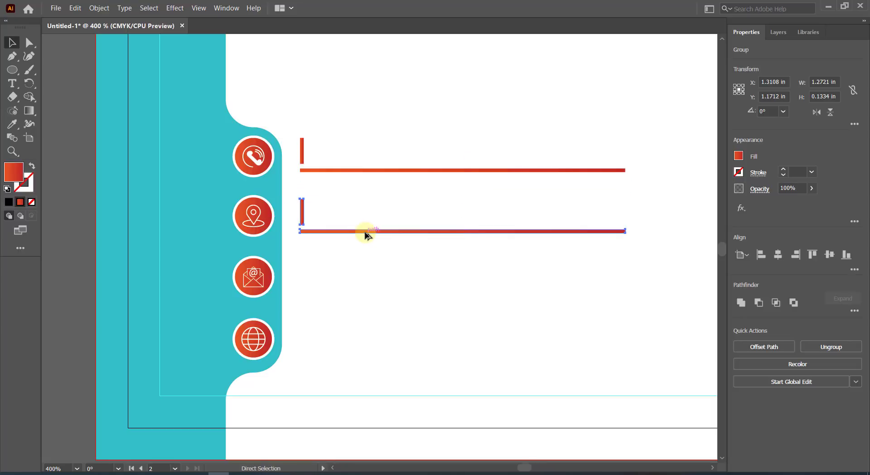
key(ctrl+d)
key(ctrl+d)
click(382, 124)
scroll(383, 256, down, 2)
scroll(381, 251, up, 2)
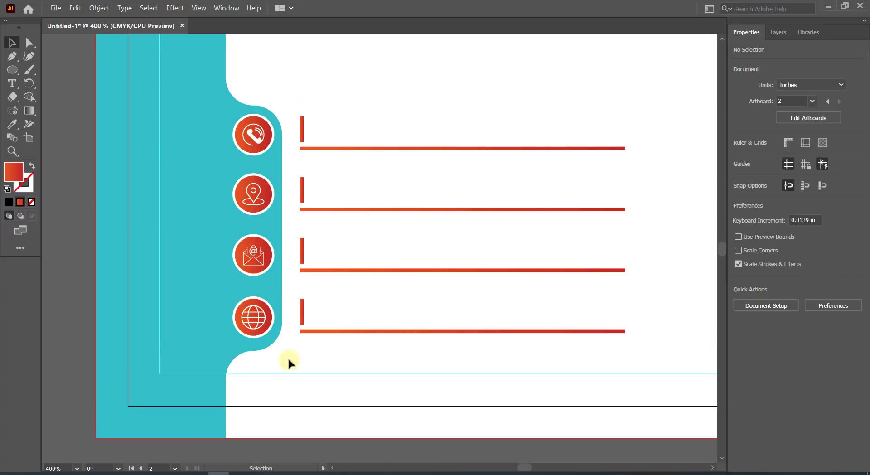
Show rulers, pull horizontal guides through the icon rows and snap each line group onto them.
key(ctrl+r)
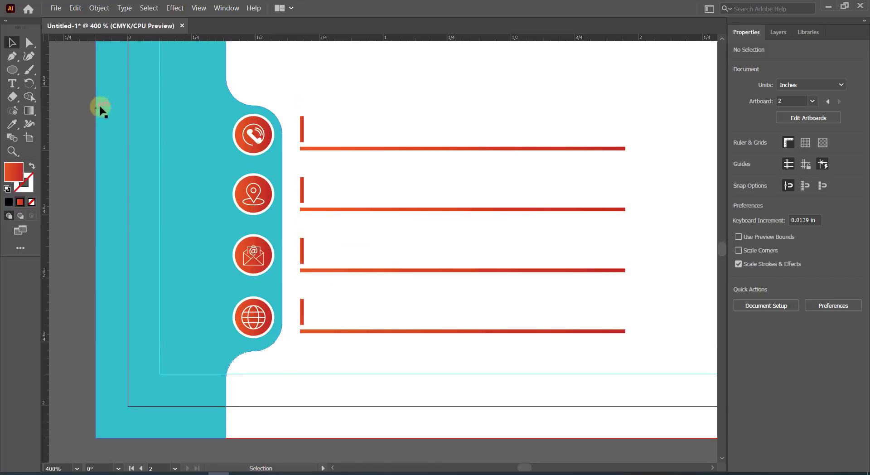
drag(354, 37, 375, 275)
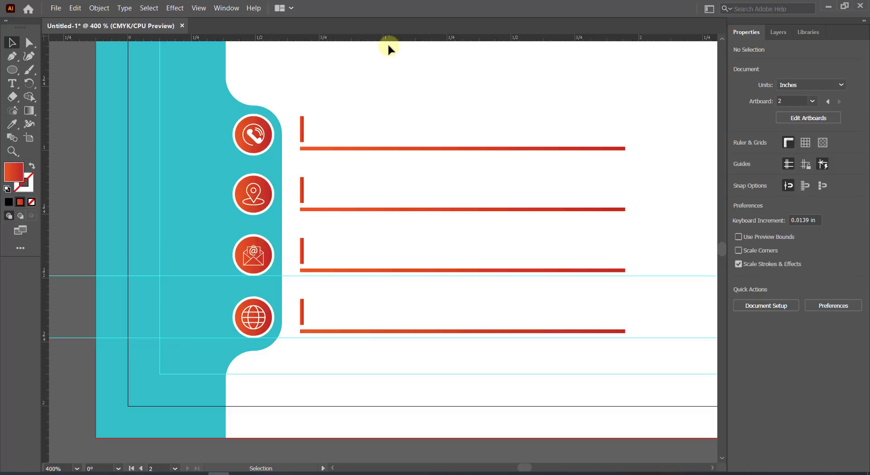
drag(387, 38, 388, 155)
click(388, 150)
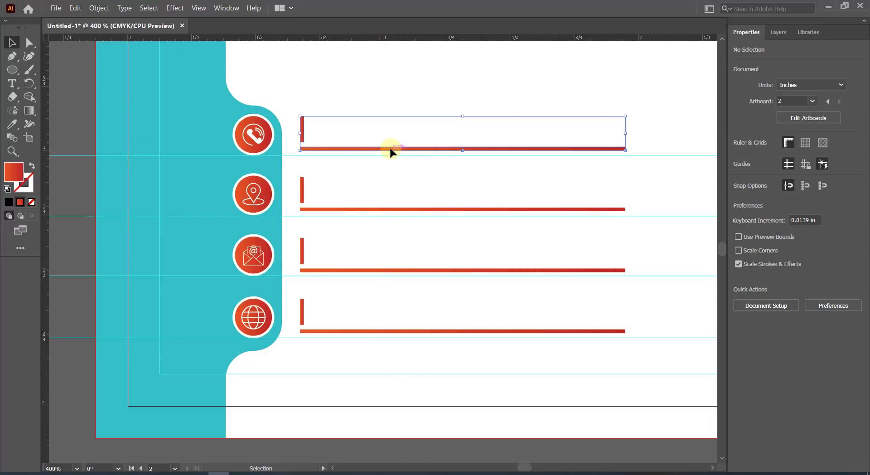
key(Down)
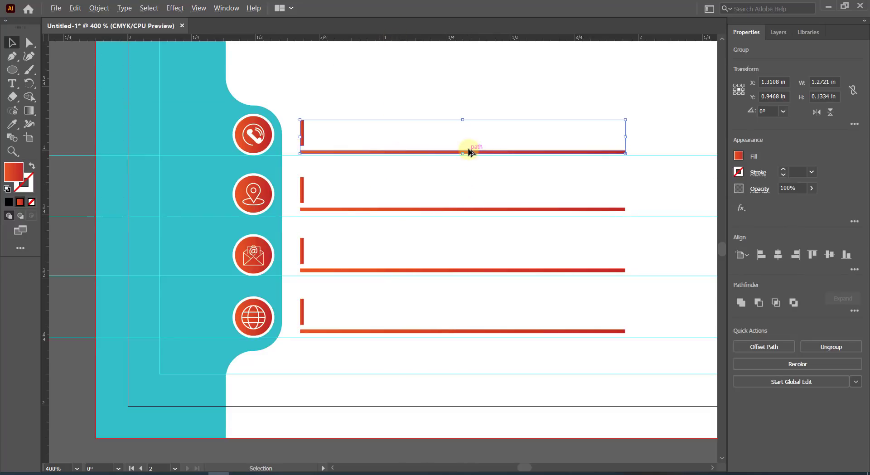
scroll(466, 149, up, 2)
scroll(473, 160, down, 2)
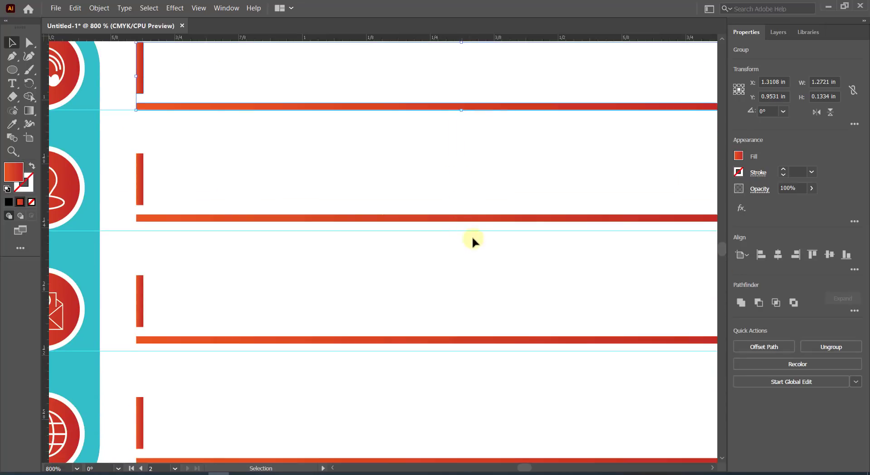
drag(480, 219, 483, 249)
scroll(471, 245, down, 4)
scroll(471, 254, down, 2)
drag(484, 310, 483, 317)
Unlock the guides, delete the four horizontal row guides, and lock the rest again.
key(ctrl+minus)
key(ctrl+minus)
key(ctrl+minus)
key(ctrl+minus)
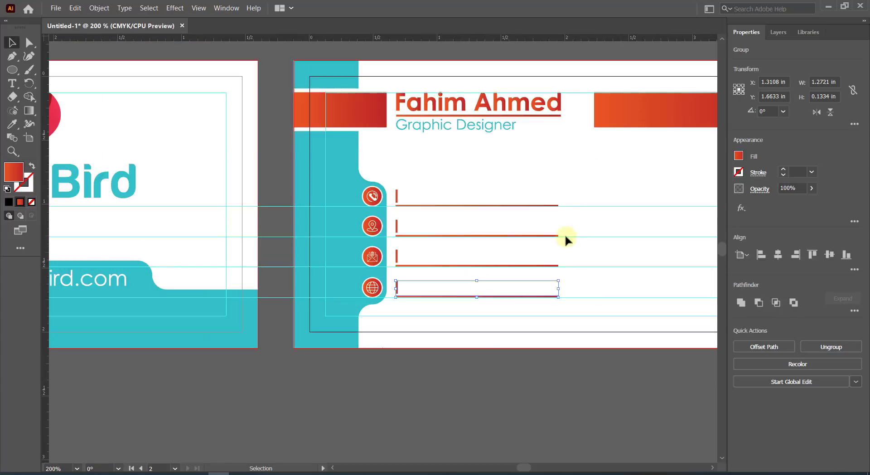
click(609, 229)
right_click(611, 239)
click(620, 338)
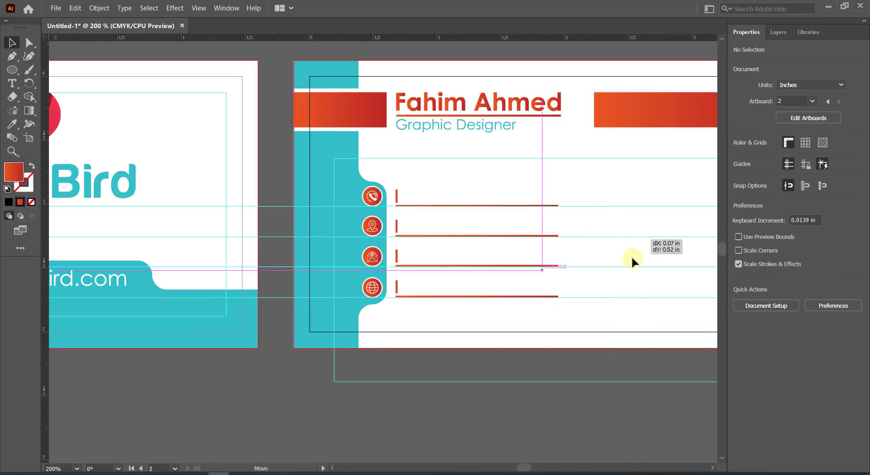
click(629, 255)
click(617, 206)
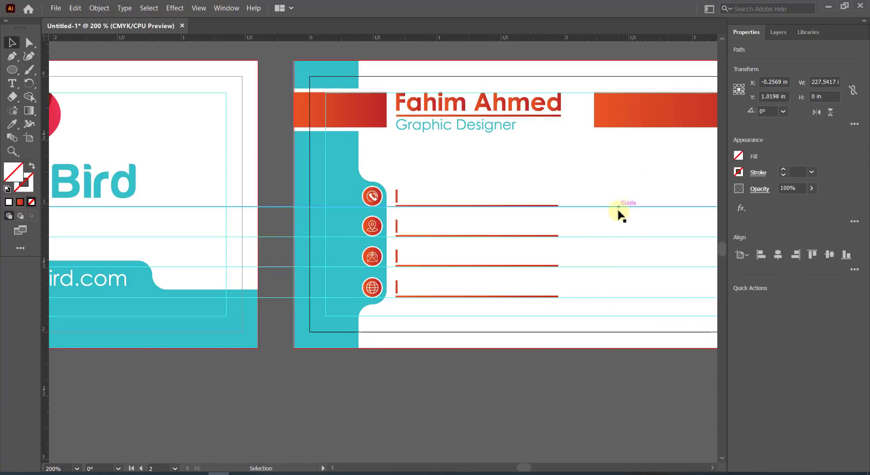
shift+click(619, 236)
shift+click(622, 266)
shift+click(619, 297)
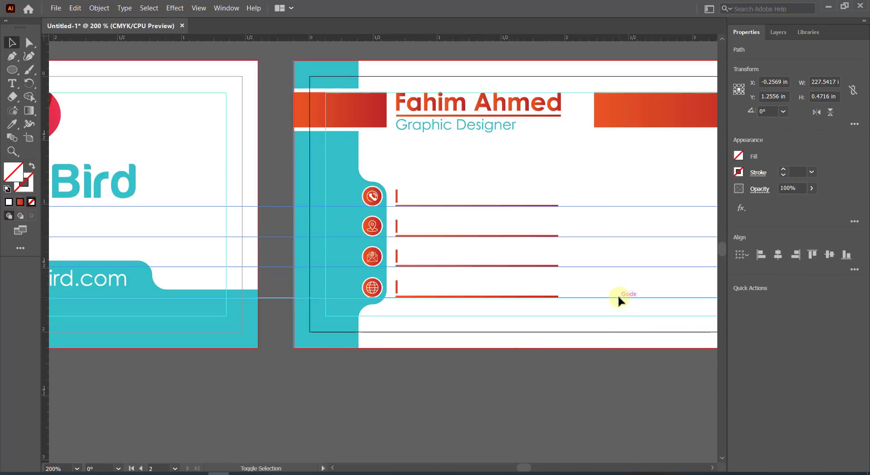
key(Delete)
right_click(608, 254)
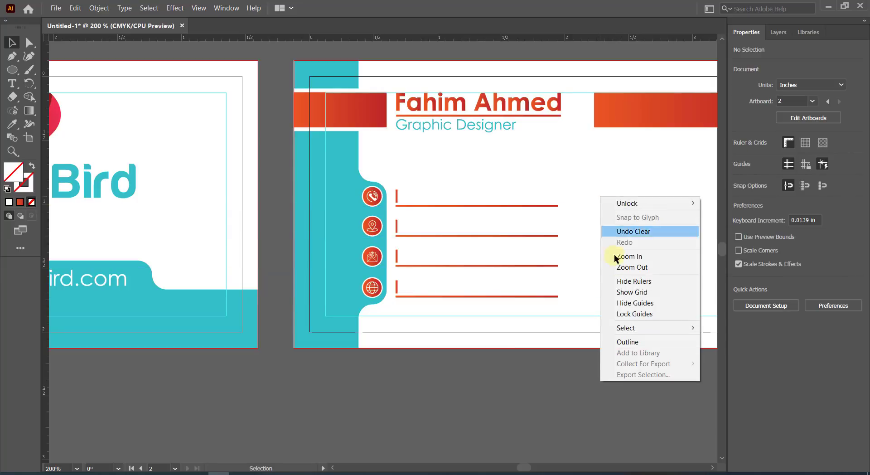
click(625, 313)
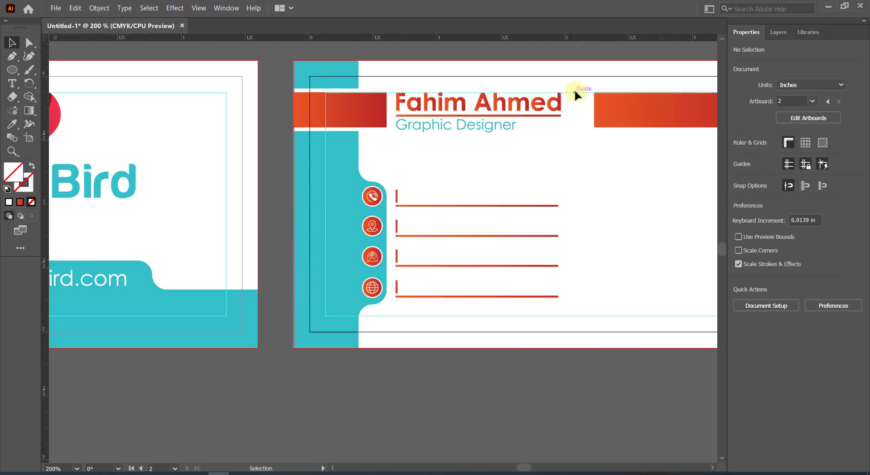
Select the four line groups with the name and title to check the layout.
scroll(592, 222, down, 2)
scroll(455, 199, down, 1)
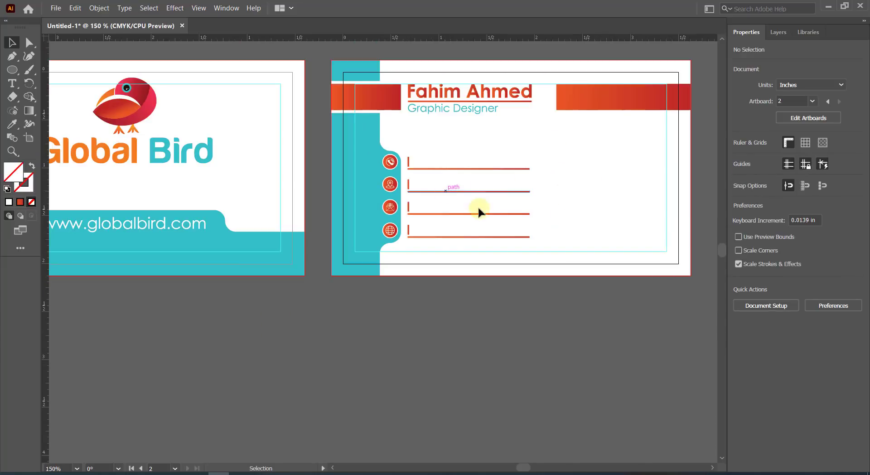
scroll(476, 208, up, 1)
drag(410, 161, 413, 160)
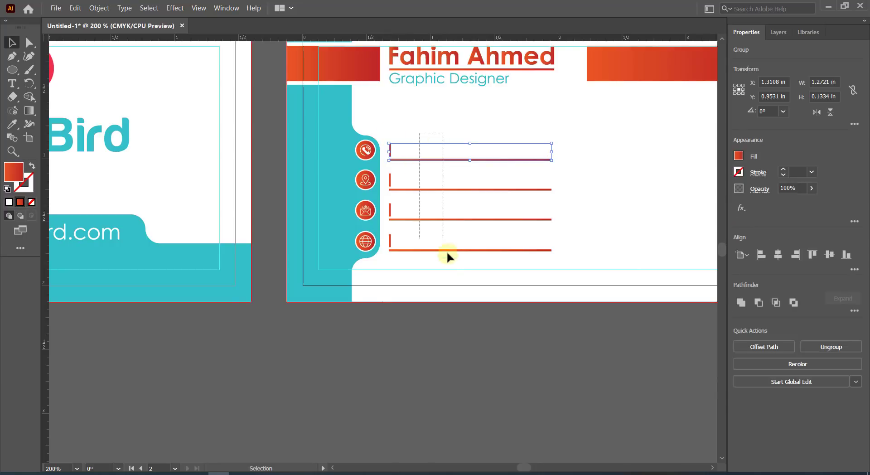
shift+click(428, 63)
click(612, 208)
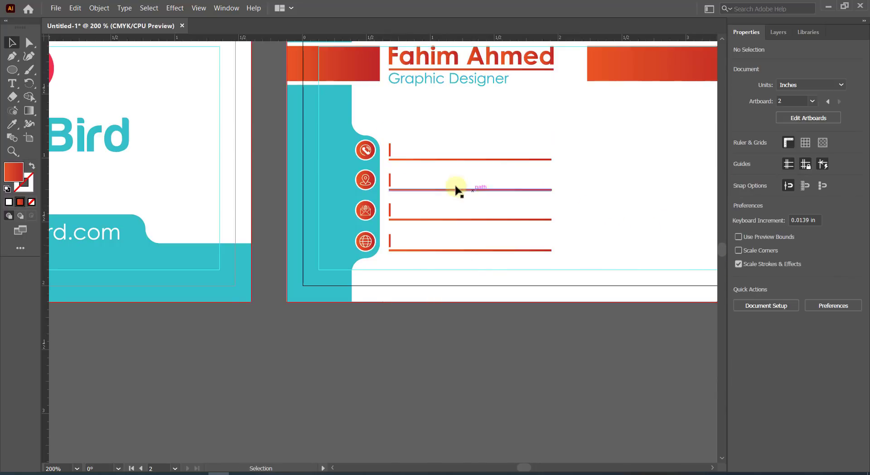
click(12, 83)
Add the phone number text above the first line and nudge it into position.
click(403, 149)
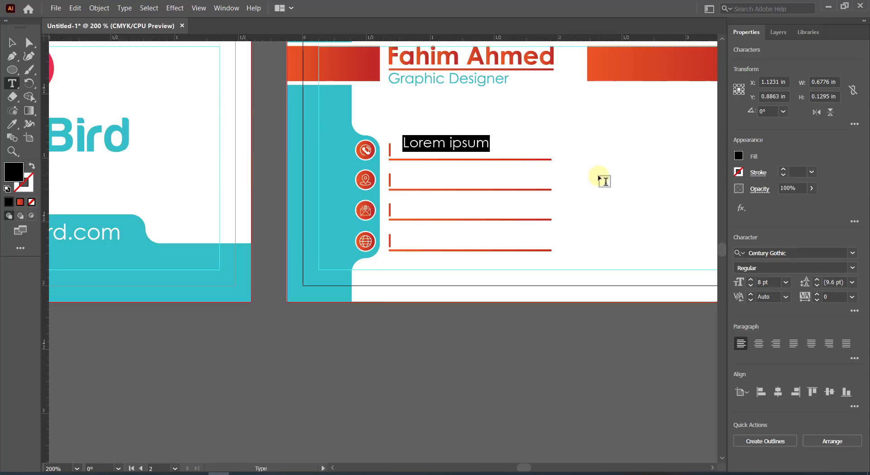
key(BackSpace)
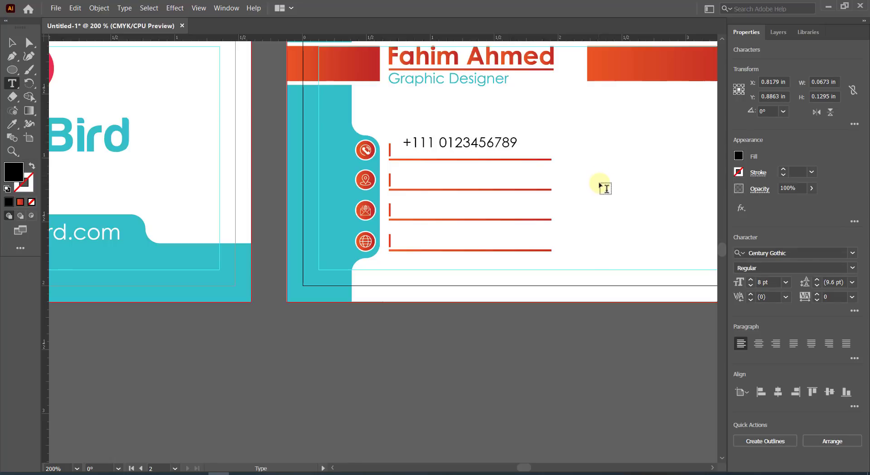
click(13, 43)
key(Down)
key(Down)
key(Down)
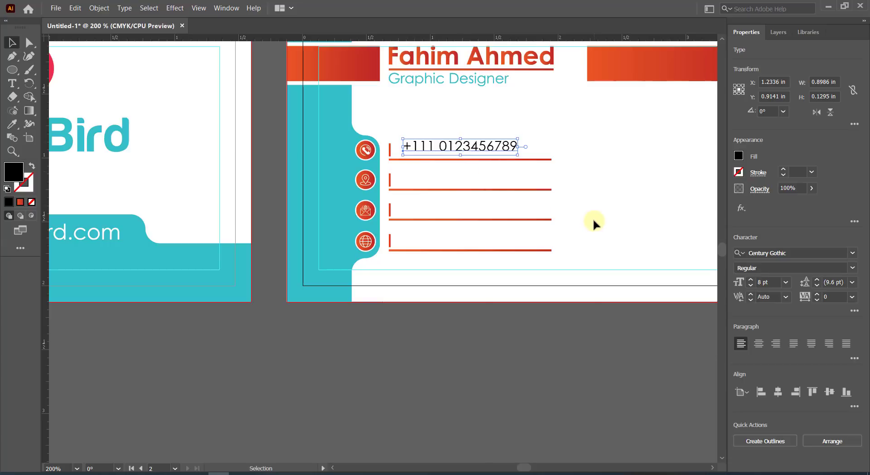
key(Left)
key(Left)
key(Left)
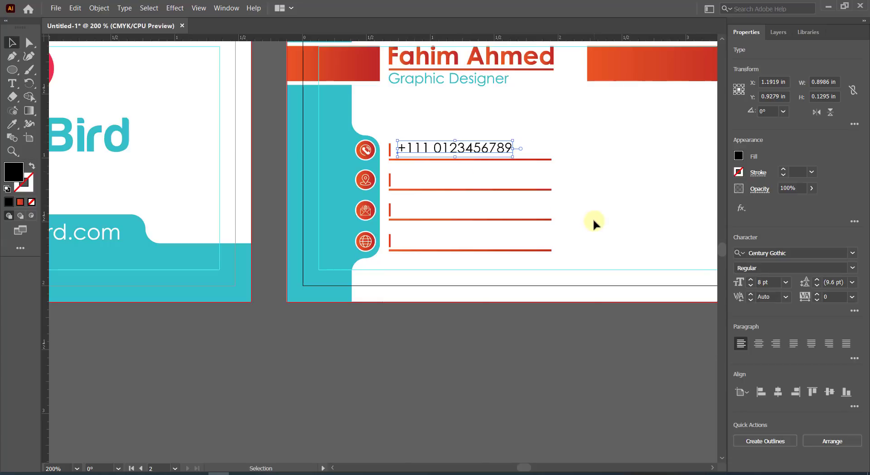
key(Down)
Copy the phone number onto the other three lines and change the second to 'Dhaka, Bangladesh'.
click(599, 189)
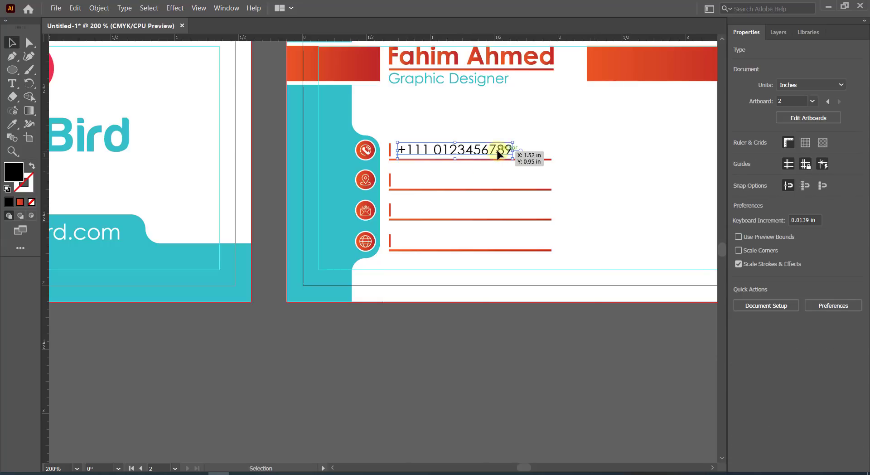
drag(498, 155, 498, 185)
key(ctrl+d)
key(ctrl+d)
double_click(480, 182)
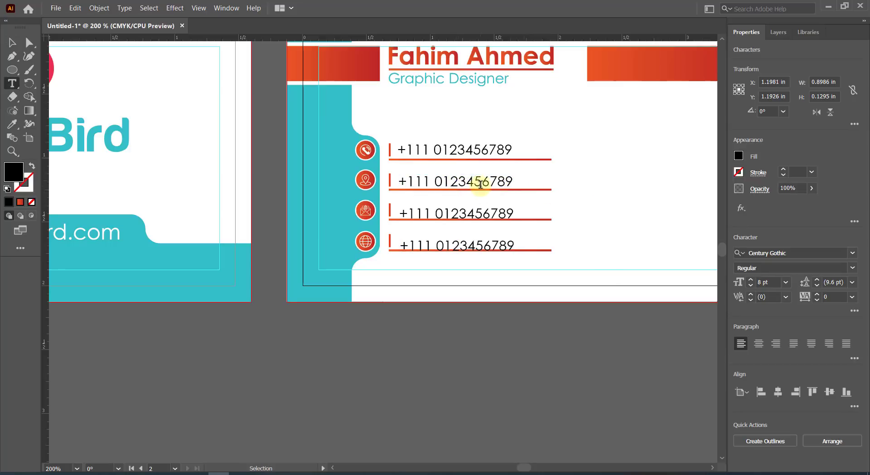
key(ctrl+a)
text(D)
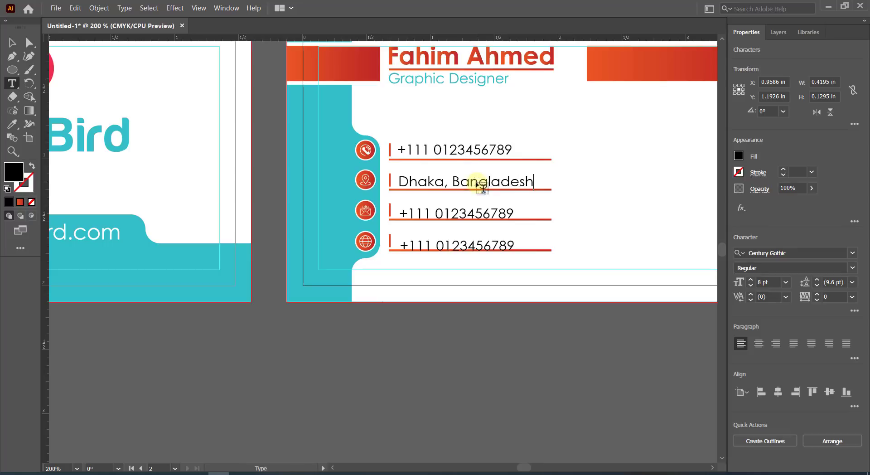
text(haka, Bangladesh)
Begin replacing the third row's text with the web/e-mail entry, starting 'glo'.
click(462, 214)
key(ctrl+a)
text(glo)
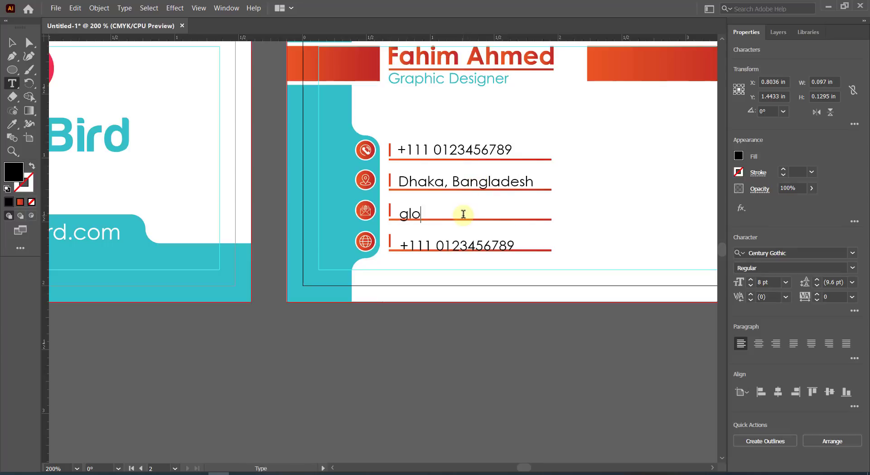
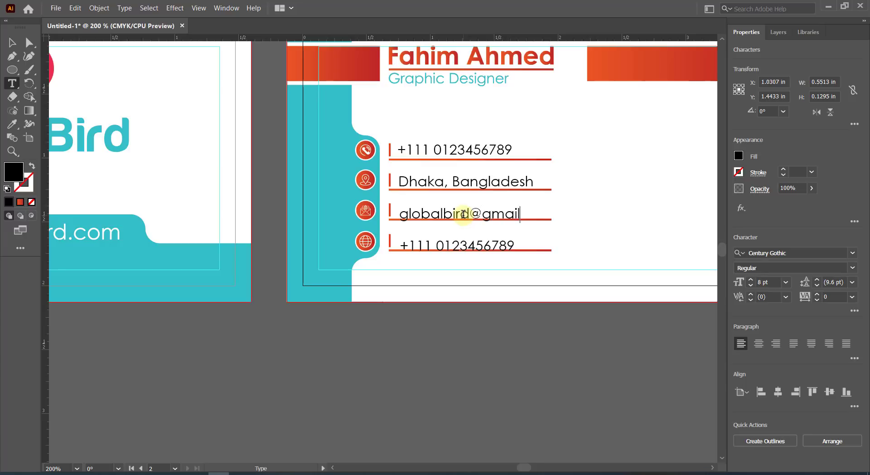
click(447, 246)
key(ctrl+a)
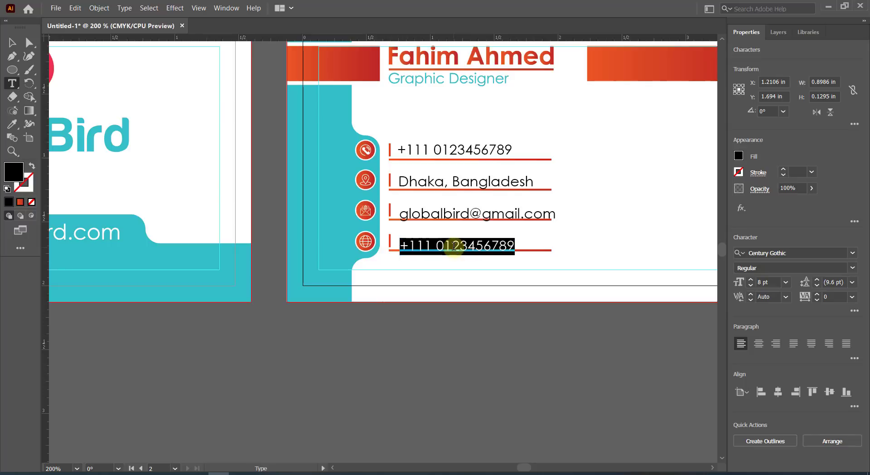
text(www.globalbird.com)
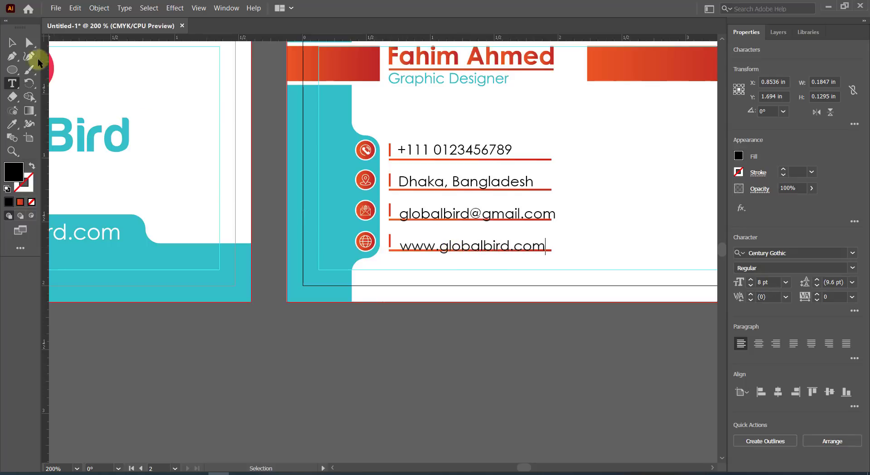
Nudge the web address and e-mail lines up to sit on their underlines.
click(11, 42)
scroll(524, 236, up, 2)
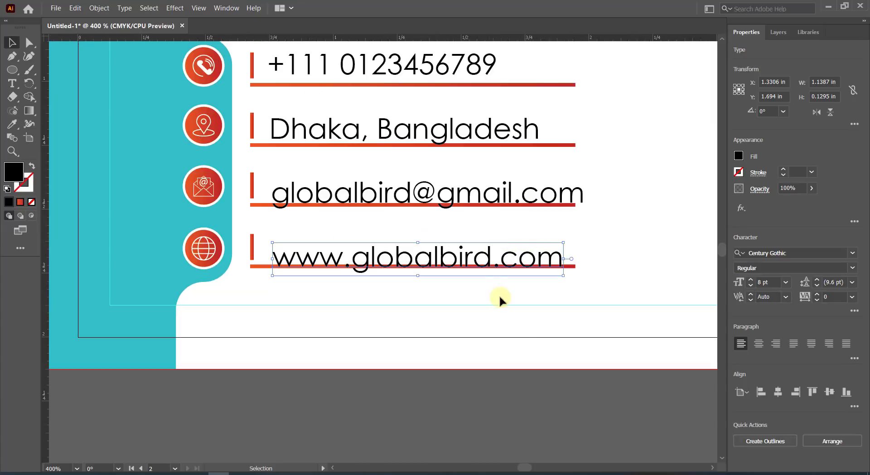
key(Up)
key(Up)
key(Up)
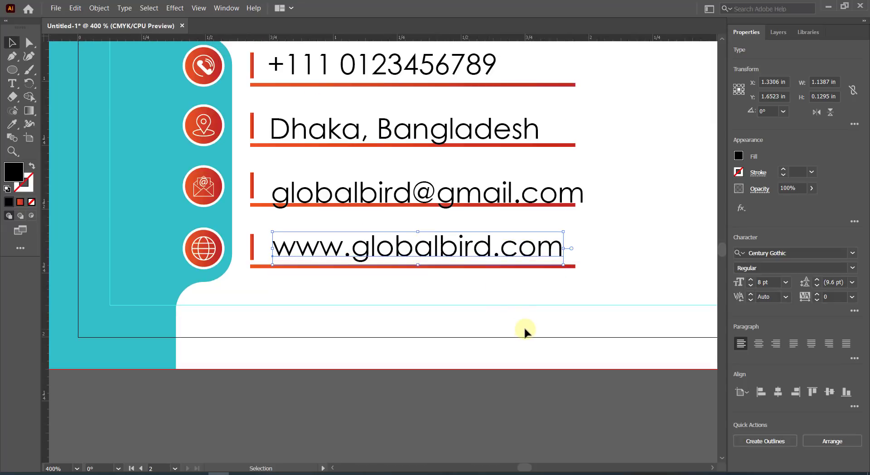
click(447, 196)
key(Up)
key(Up)
Left-align the phone, Dhaka, e-mail and web lines and shift them slightly left.
click(457, 140)
key(Up)
key(Up)
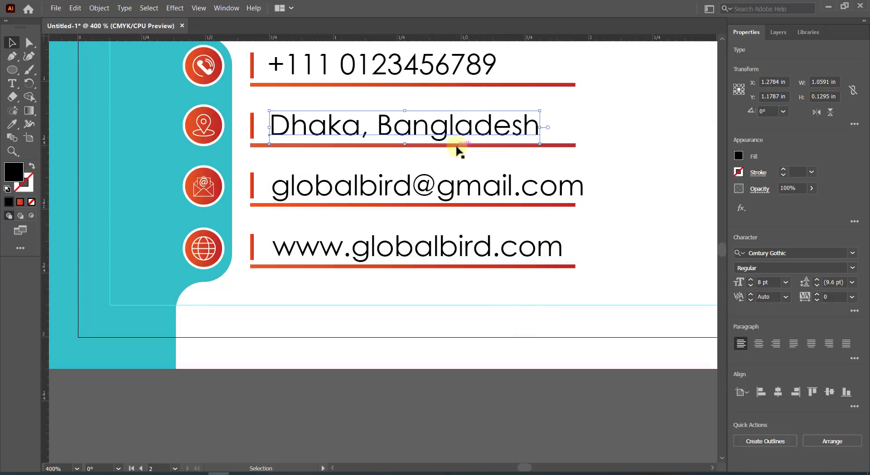
click(447, 84)
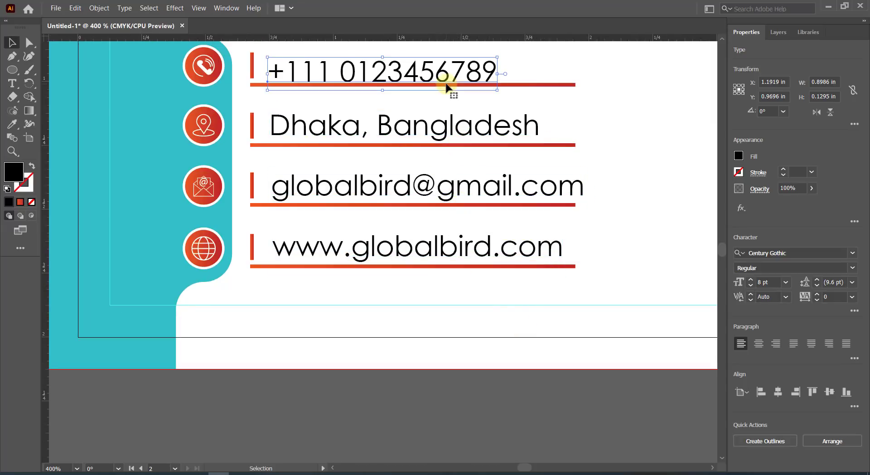
shift+click(452, 123)
shift+click(450, 181)
shift+click(550, 261)
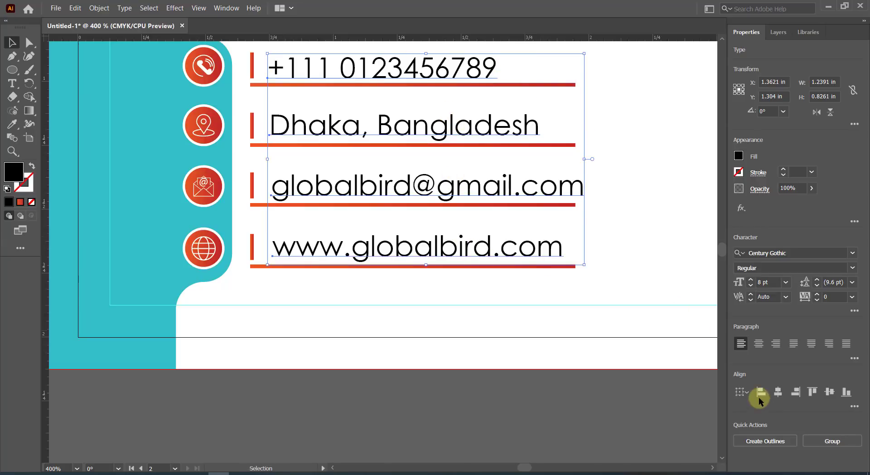
click(760, 391)
scroll(361, 185, up, 2)
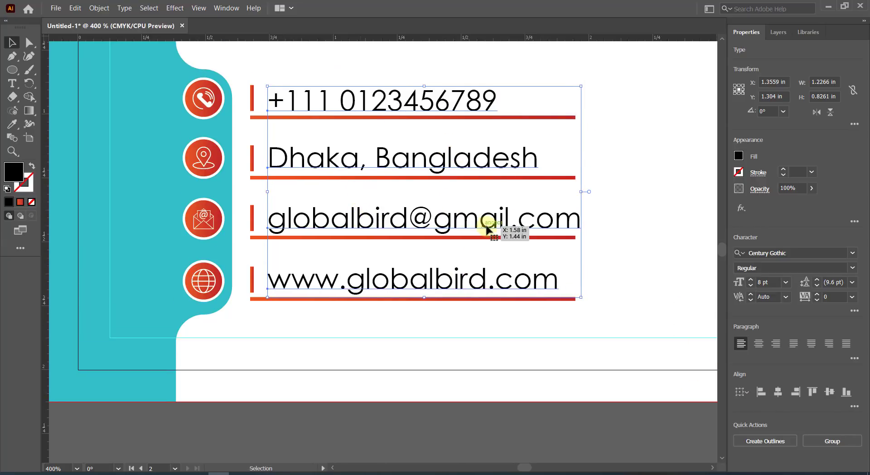
key(Left)
key(Left)
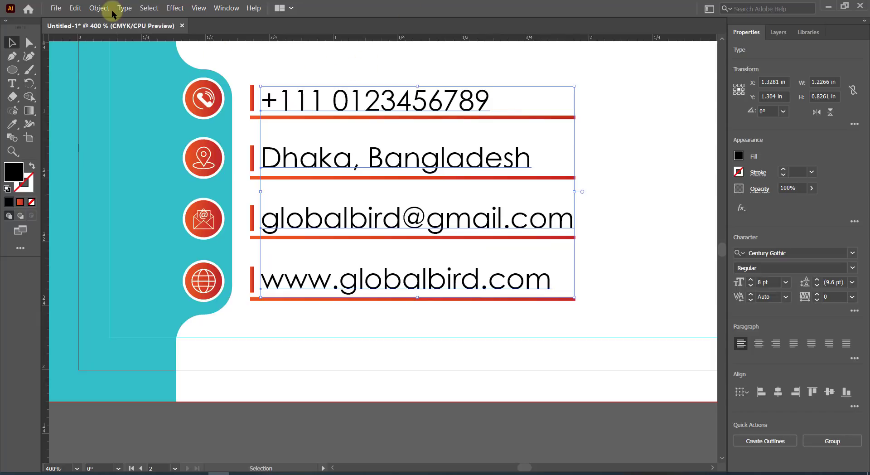
Set the phone number text in Myriad Pro.
click(571, 71)
key(t)
click(462, 107)
key(ctrl+a)
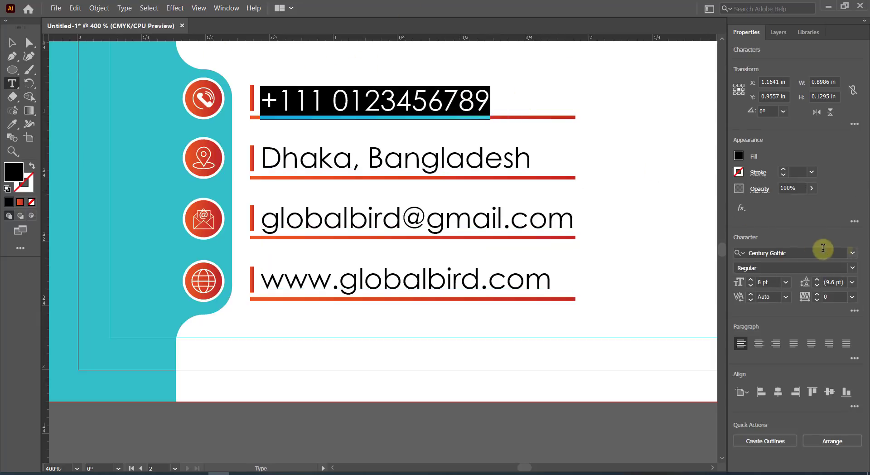
click(852, 252)
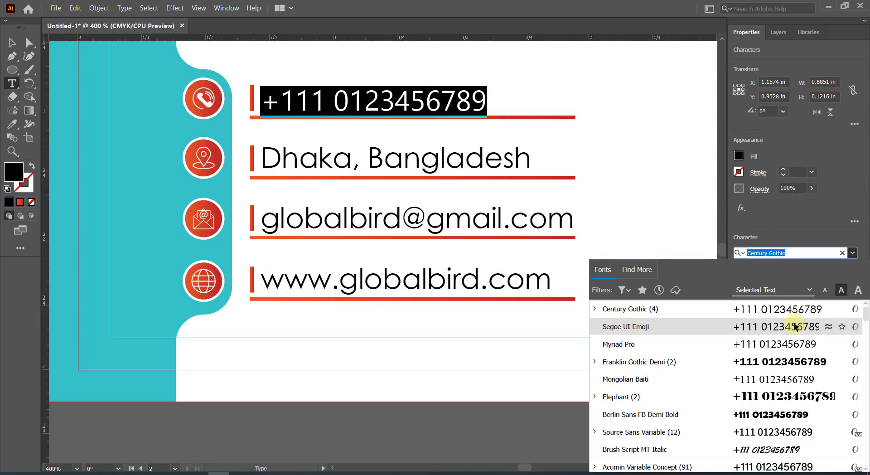
click(802, 344)
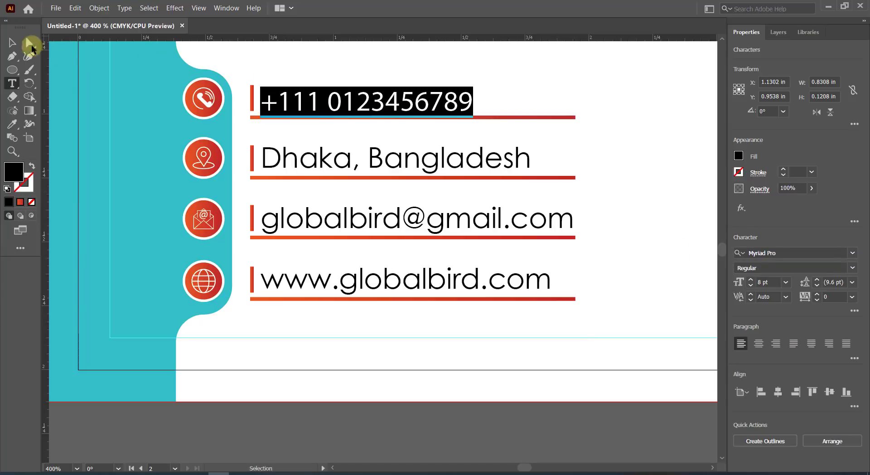
click(11, 42)
click(624, 152)
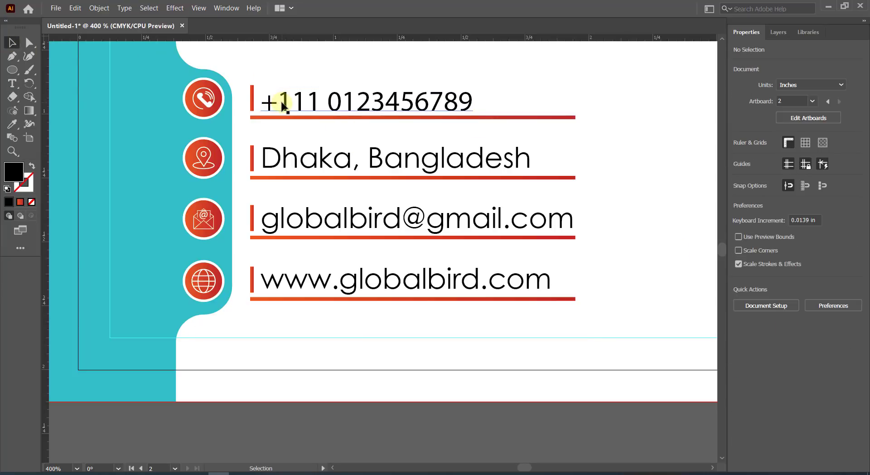
Expand all four contact lines into outlines with Object > Expand.
click(299, 101)
shift+click(324, 166)
shift+click(337, 219)
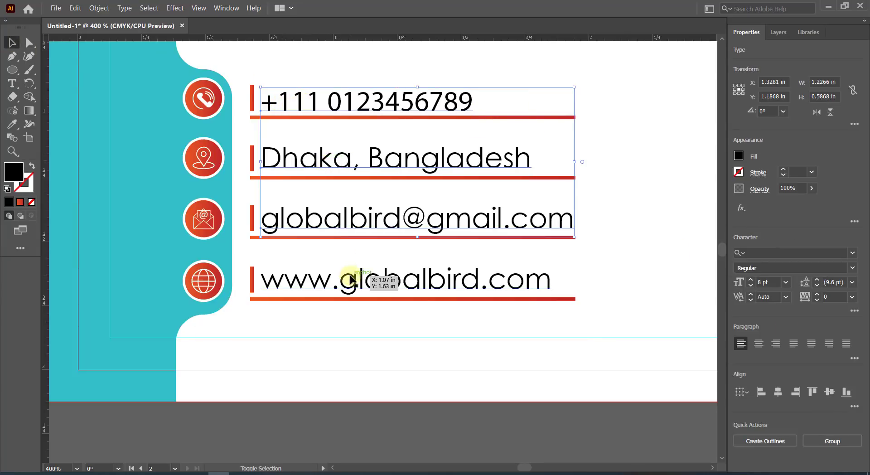
shift+click(349, 280)
click(99, 8)
click(111, 125)
click(410, 302)
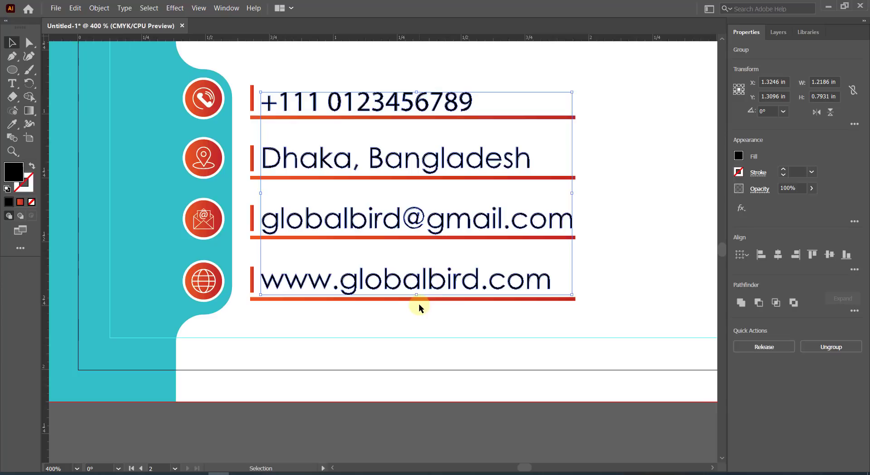
Fill the four outlined contact lines with the background teal using the Eyedropper.
click(423, 100)
shift+click(431, 159)
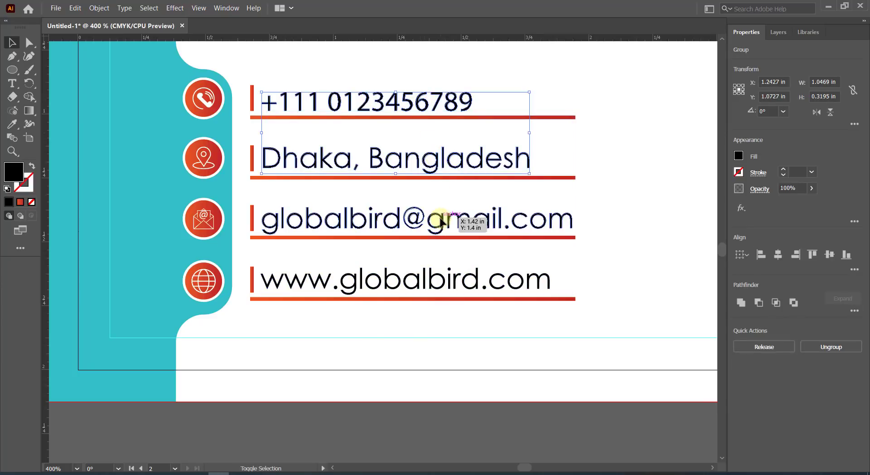
shift+click(442, 222)
shift+click(441, 276)
click(13, 124)
click(159, 113)
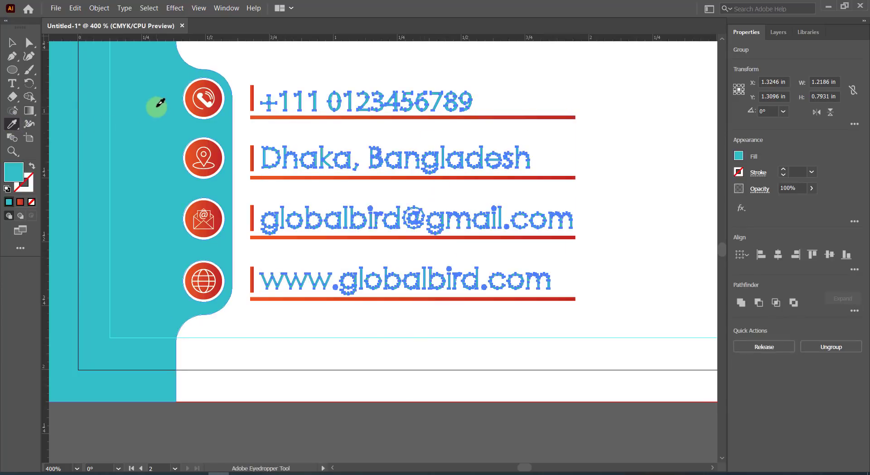
click(13, 43)
click(270, 66)
Copy the front card's Global Bird logo to empty space below the cards.
scroll(285, 68, down, 2)
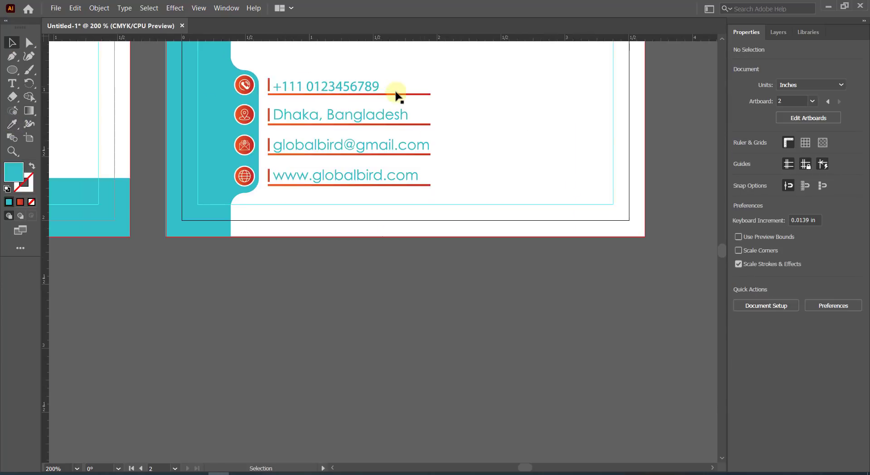
scroll(402, 90, up, 1)
scroll(403, 88, down, 2)
scroll(407, 90, left, 5)
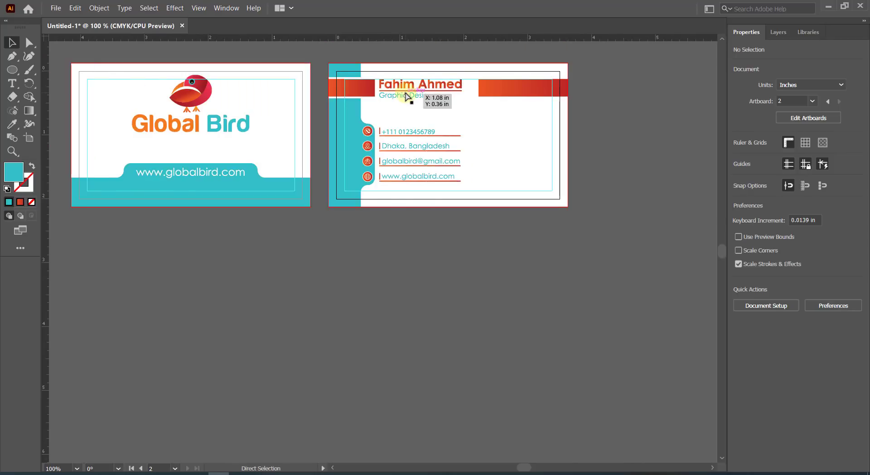
scroll(407, 94, up, 4)
scroll(428, 121, up, 1)
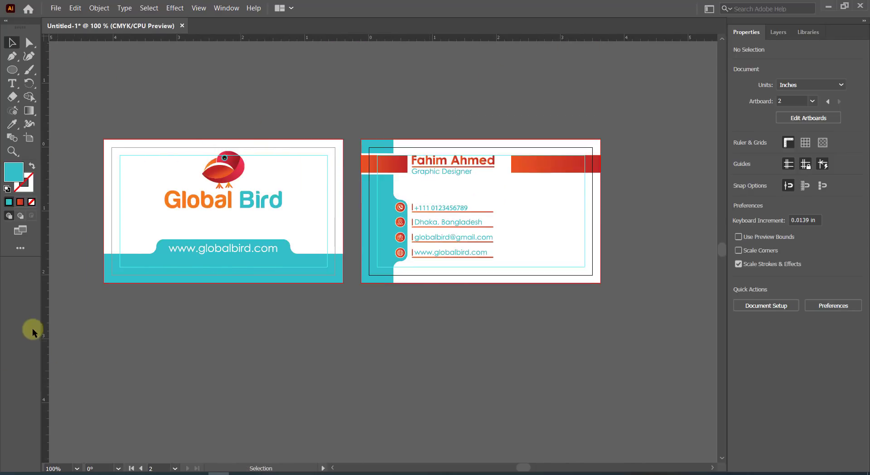
click(224, 175)
drag(224, 176, 550, 320)
Release the clipping mask on the copied logo.
scroll(449, 316, right, 3)
scroll(473, 317, up, 3)
scroll(473, 318, up, 1)
key(ctrl+shift+g)
shift+click(457, 316)
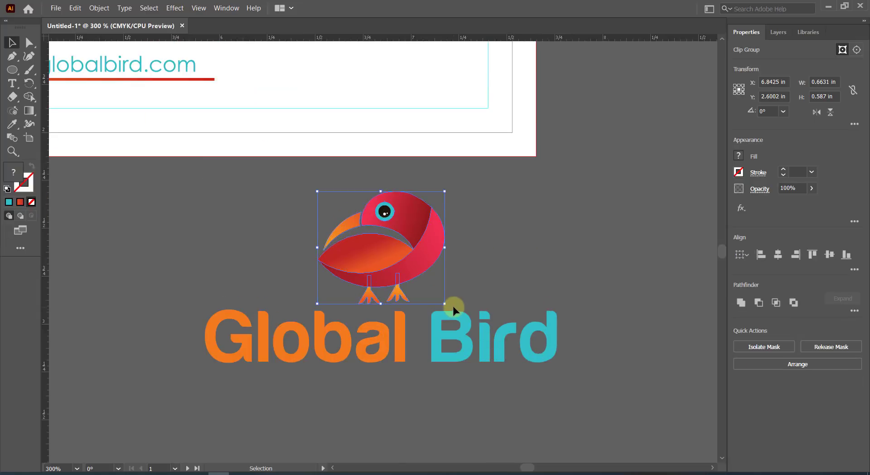
click(384, 211)
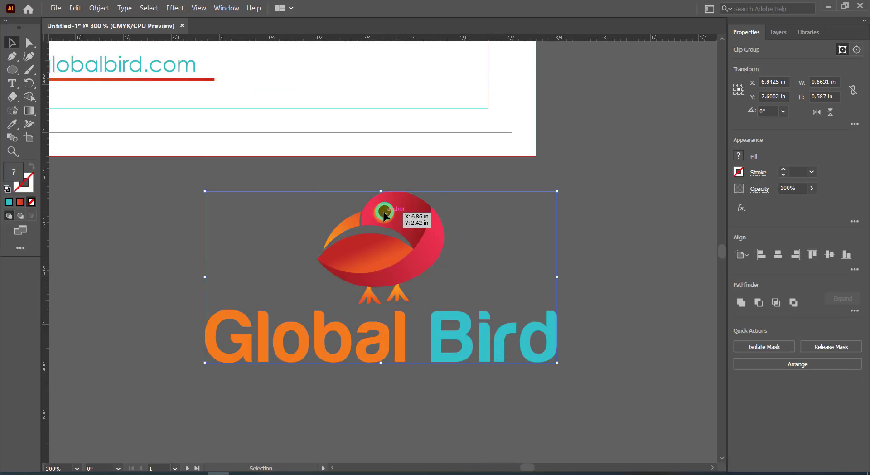
right_click(385, 212)
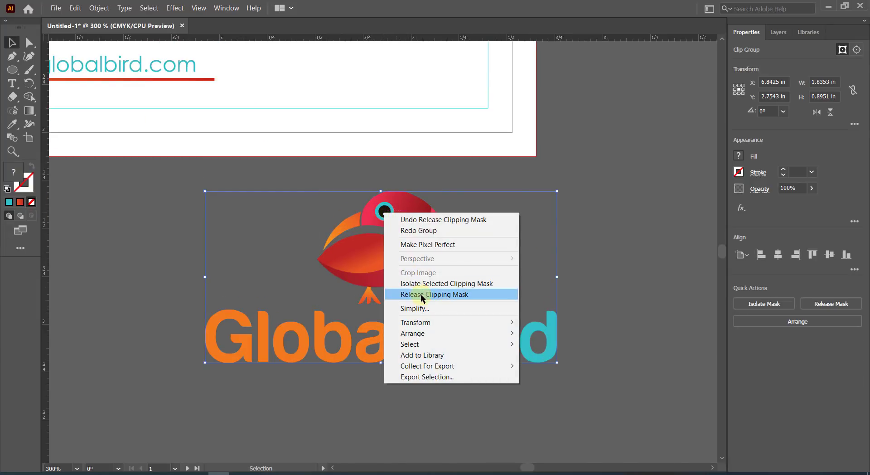
click(420, 295)
click(456, 238)
Group the bird's parts and move the bird onto the back card's lower-right corner.
click(384, 211)
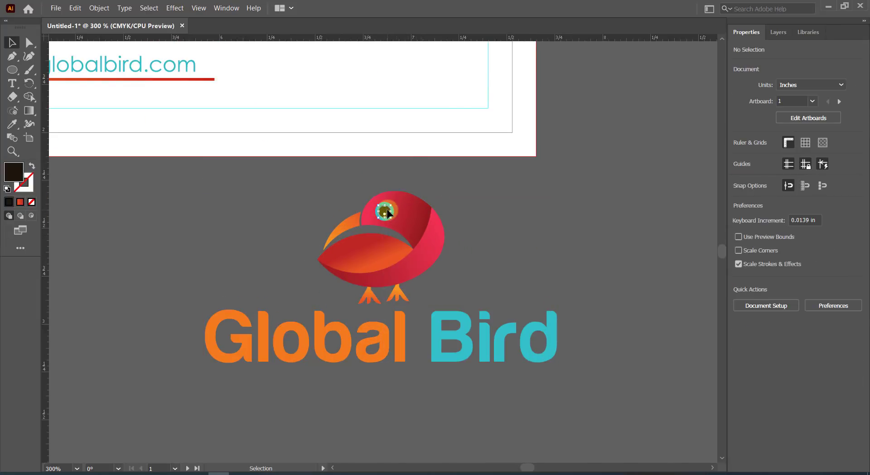
click(332, 215)
drag(429, 272, 430, 275)
right_click(416, 267)
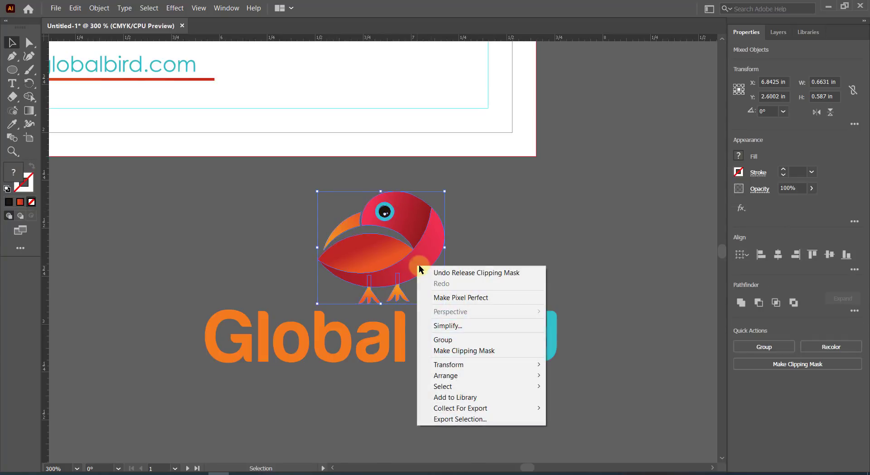
click(444, 339)
drag(407, 256, 529, 126)
Delete the leftover Global Bird lettering.
drag(130, 270, 137, 263)
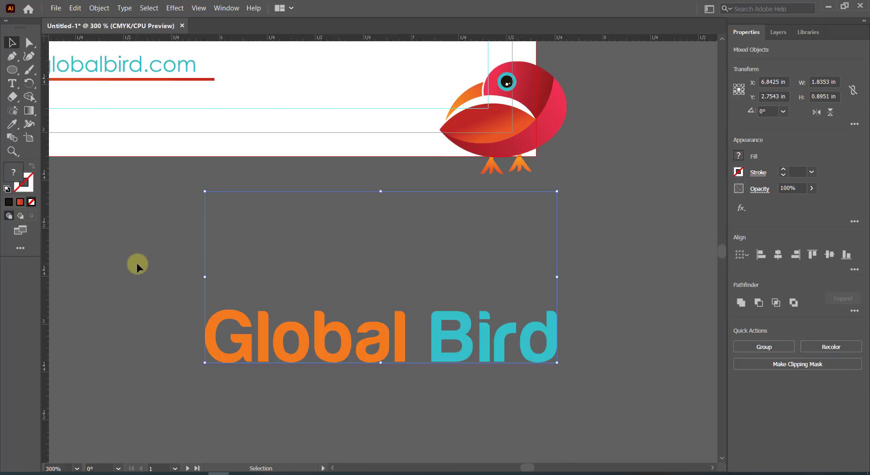
key(Delete)
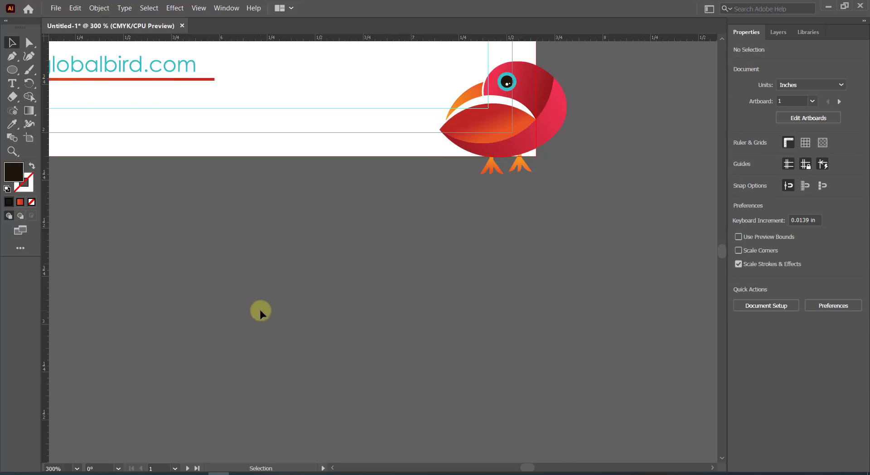
scroll(474, 297, up, 2)
scroll(474, 292, down, 3)
Enlarge the back card's bird to about 2.7 in wide and shift it slightly left.
click(494, 285)
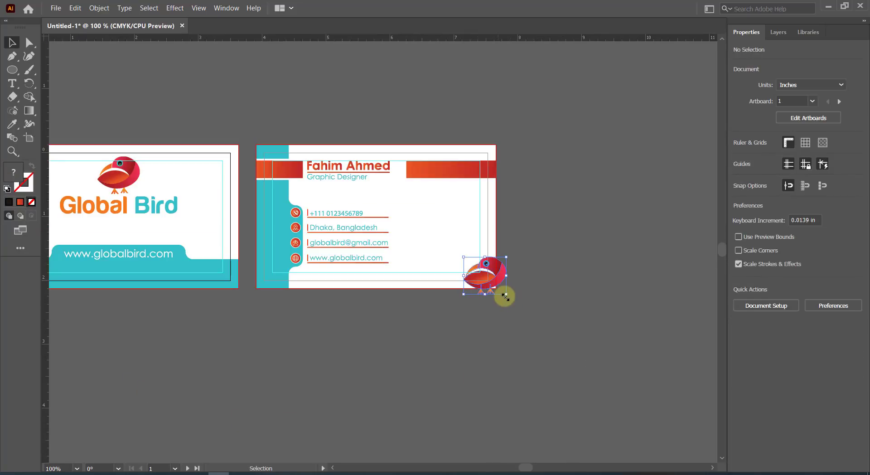
drag(507, 296, 498, 278)
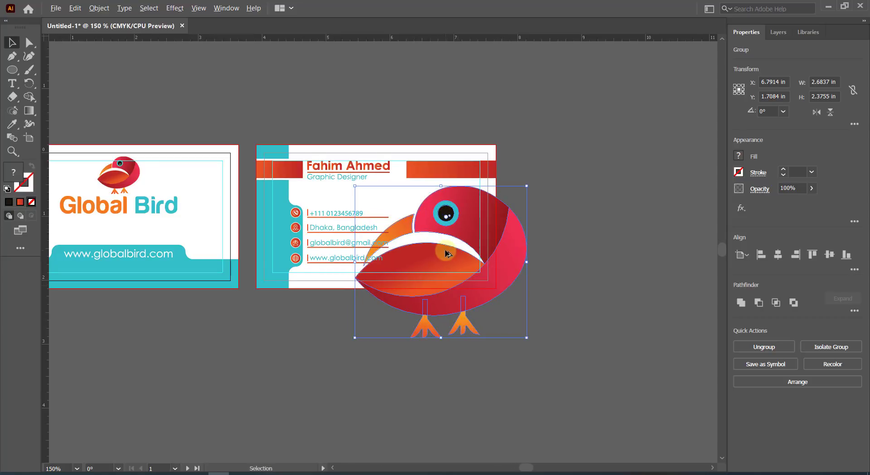
scroll(445, 253, up, 2)
scroll(446, 264, up, 1)
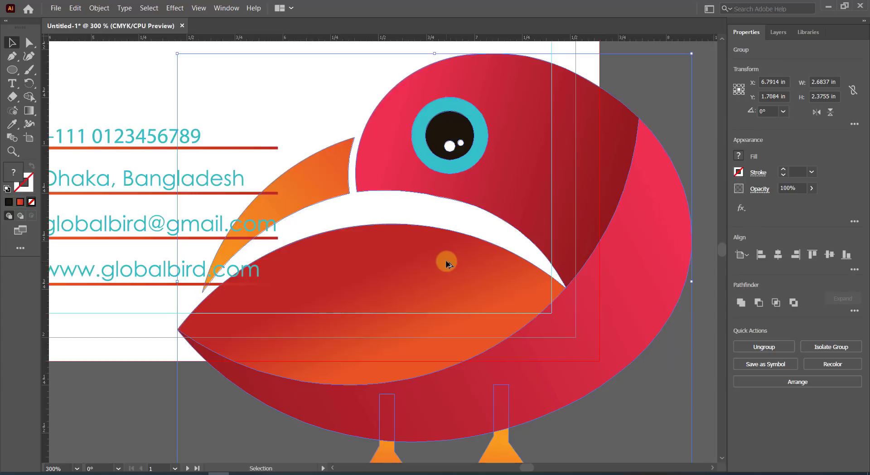
scroll(446, 264, down, 1)
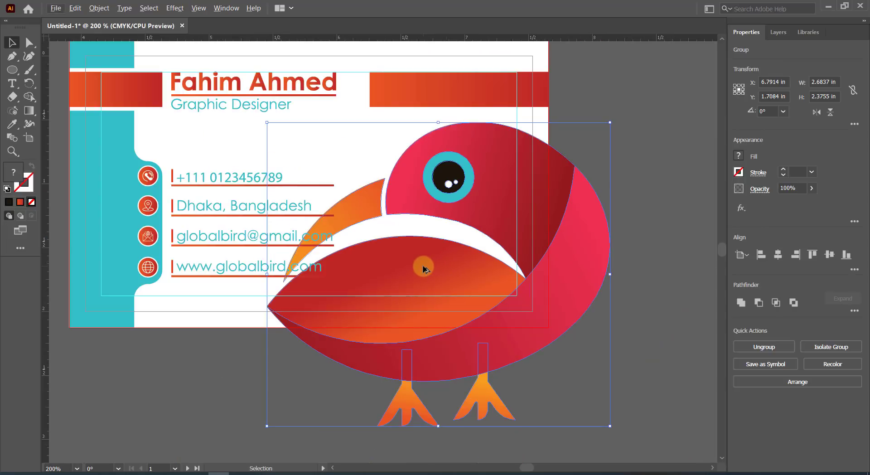
scroll(423, 269, up, 1)
scroll(423, 269, down, 2)
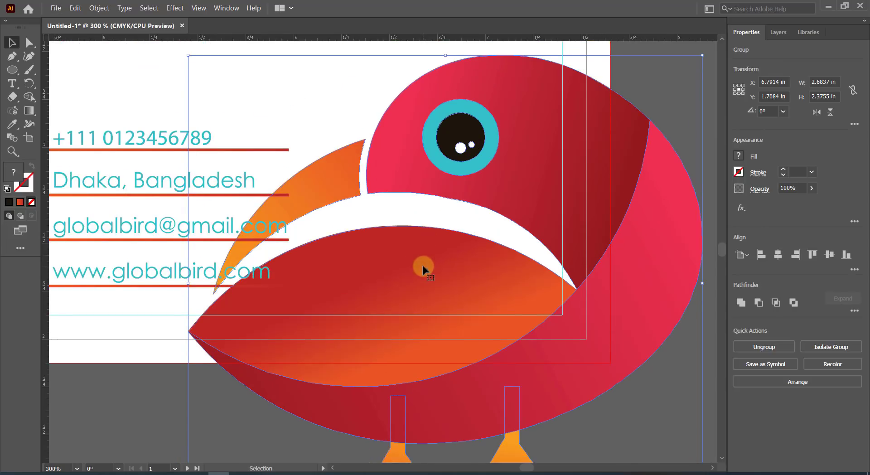
scroll(423, 265, down, 1)
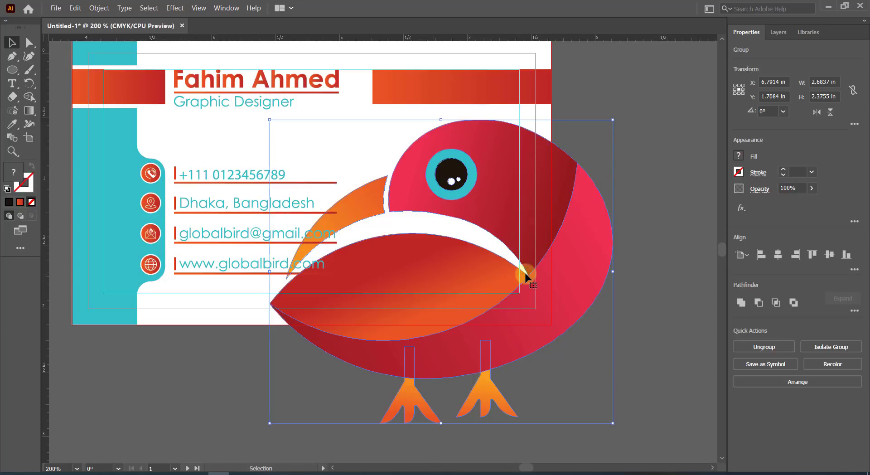
drag(549, 277, 533, 273)
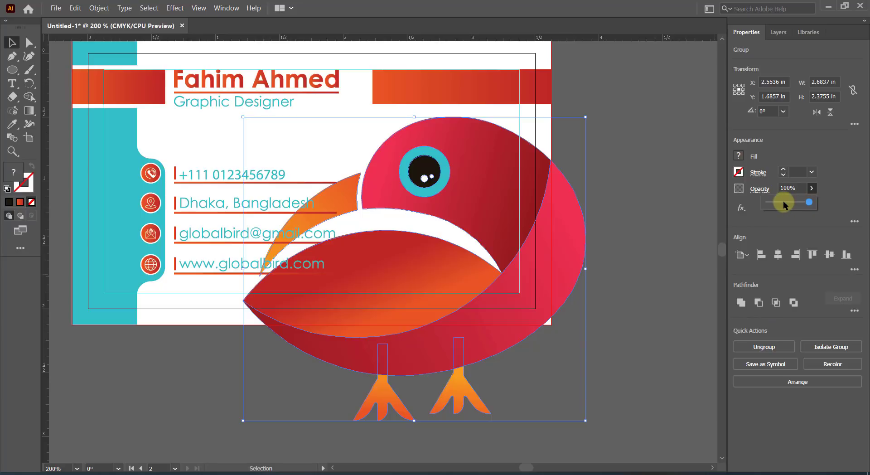
Set the bird's opacity to 20% and zoom out to both cards.
click(788, 189)
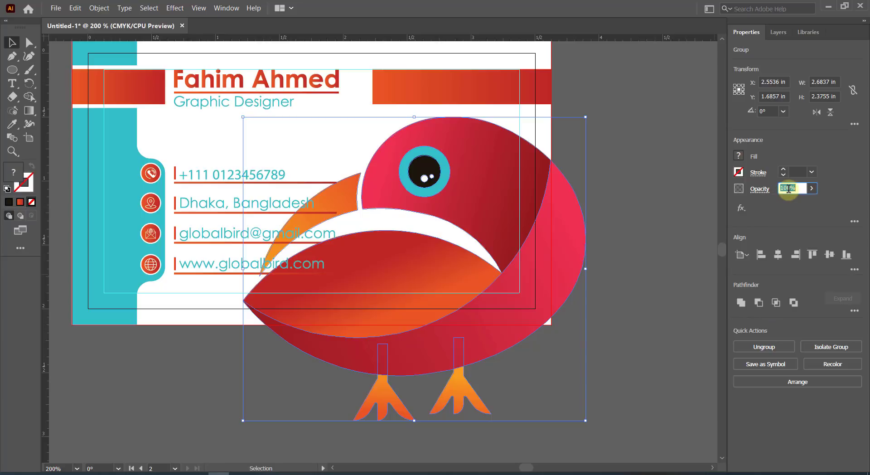
key(Return)
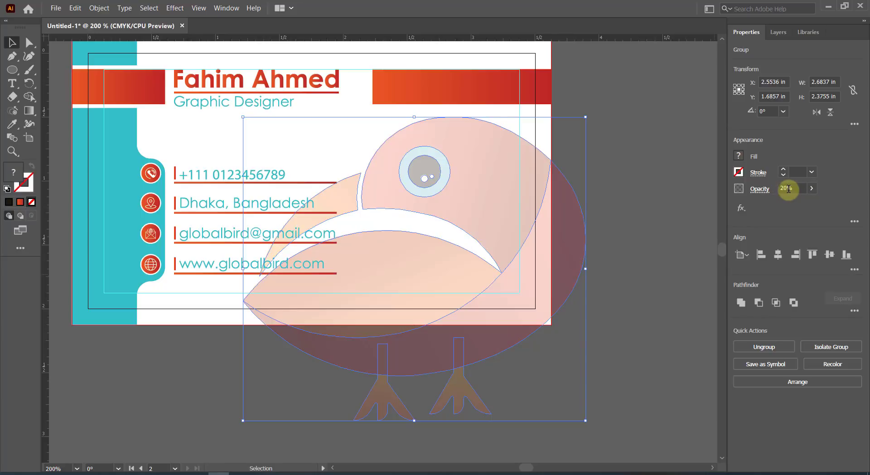
click(623, 232)
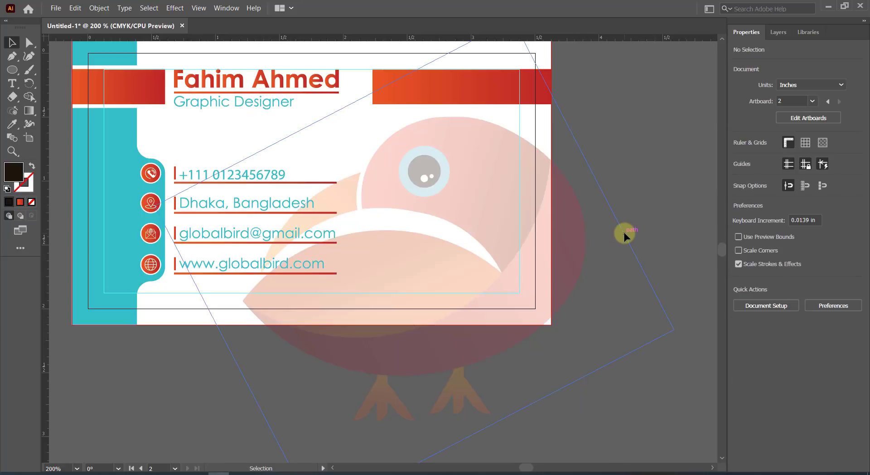
key(ctrl+minus)
key(ctrl+minus)
key(ctrl+minus)
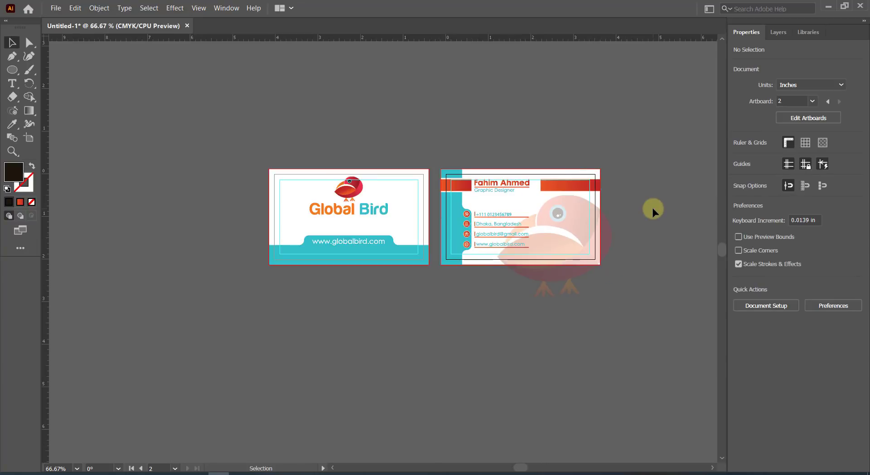
Try clipping the front card artwork to a drawn rectangle, then undo the mask.
scroll(534, 142, up, 1)
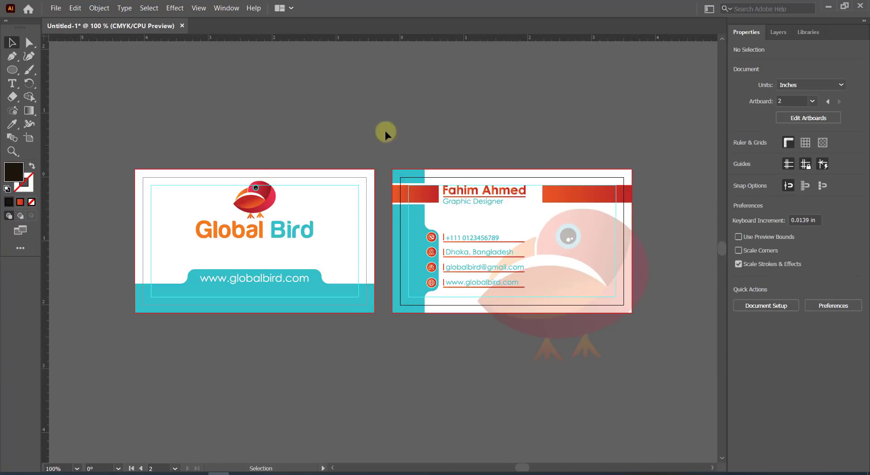
drag(12, 70, 40, 69)
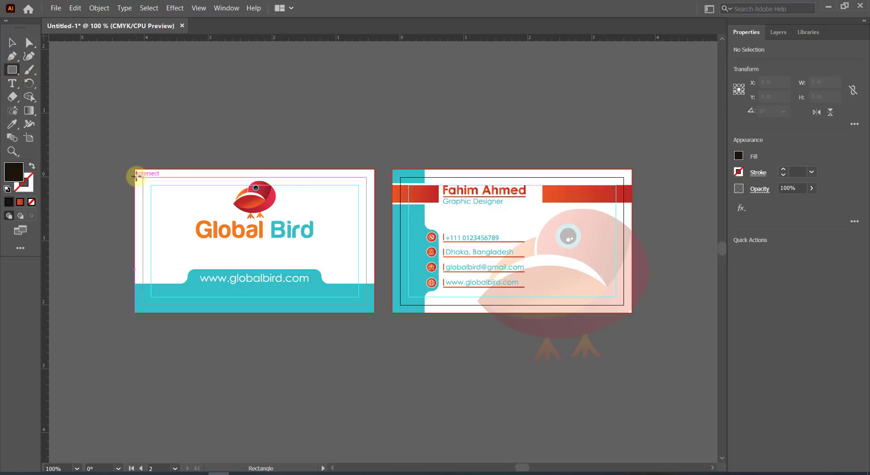
mouse_move(135, 175)
mouse_down()
mouse_move(232, 280)
mouse_move(270, 299)
mouse_move(366, 305)
mouse_up()
click(12, 43)
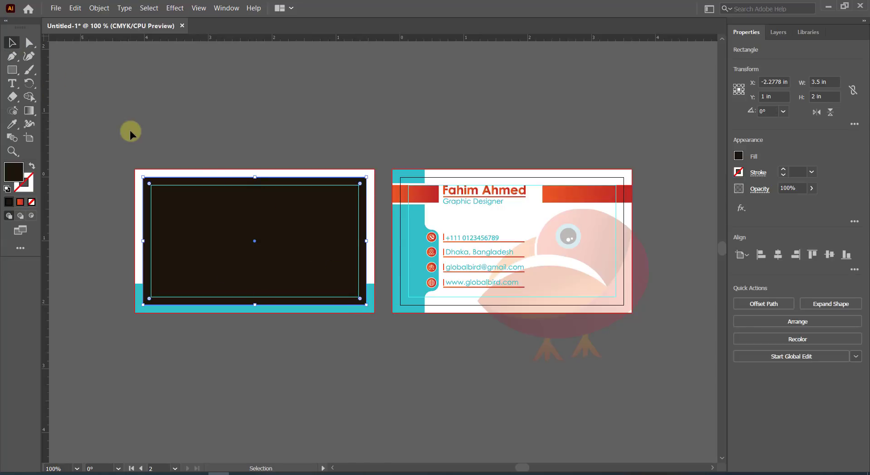
drag(130, 132, 312, 330)
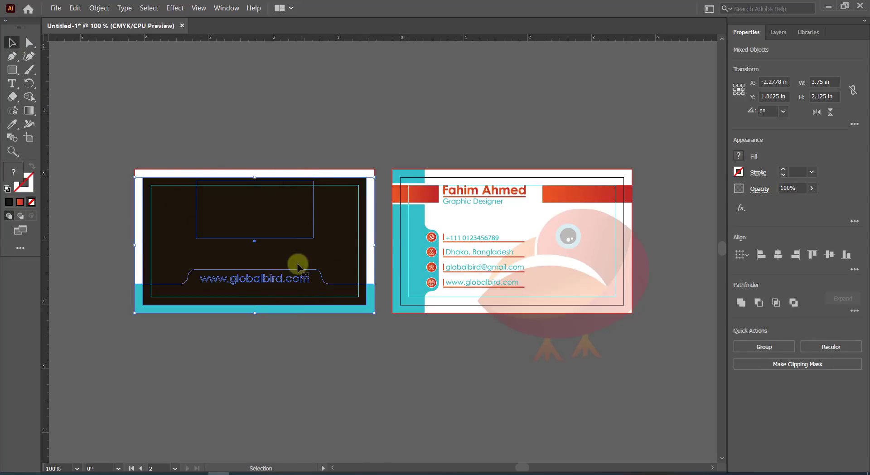
right_click(285, 217)
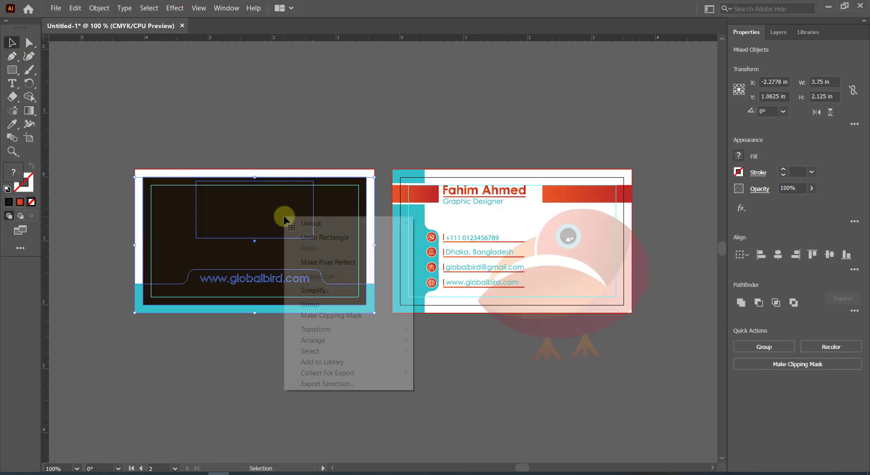
click(331, 315)
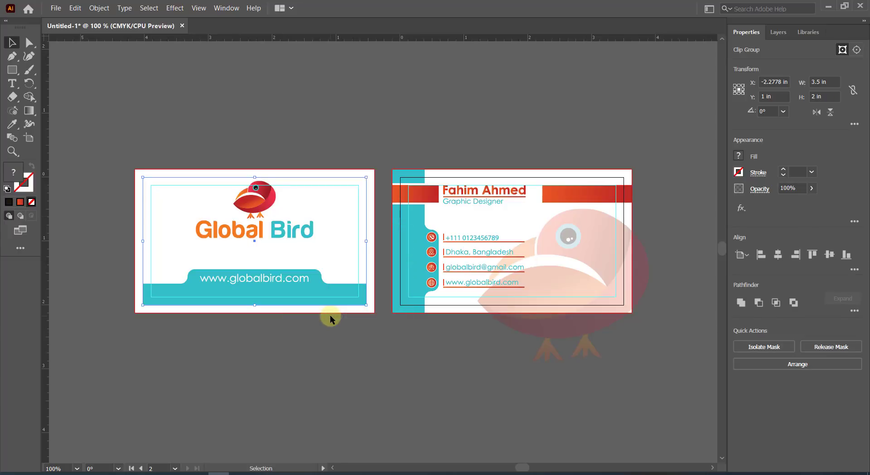
key(ctrl+alt+7)
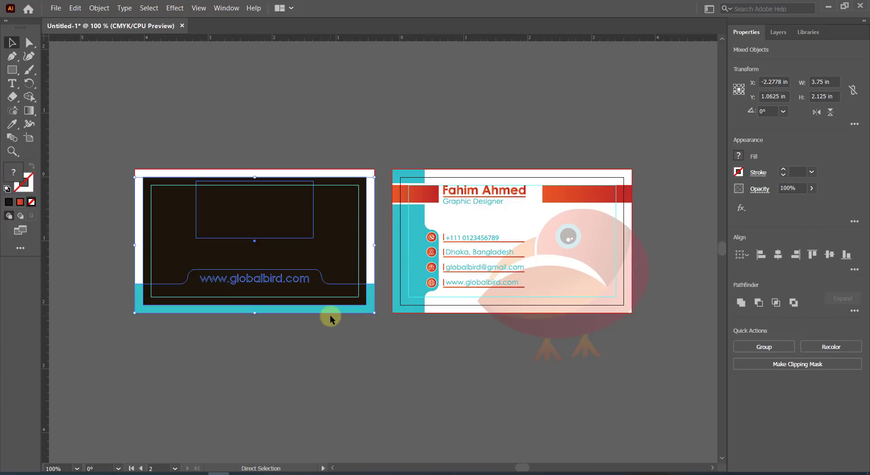
click(330, 314)
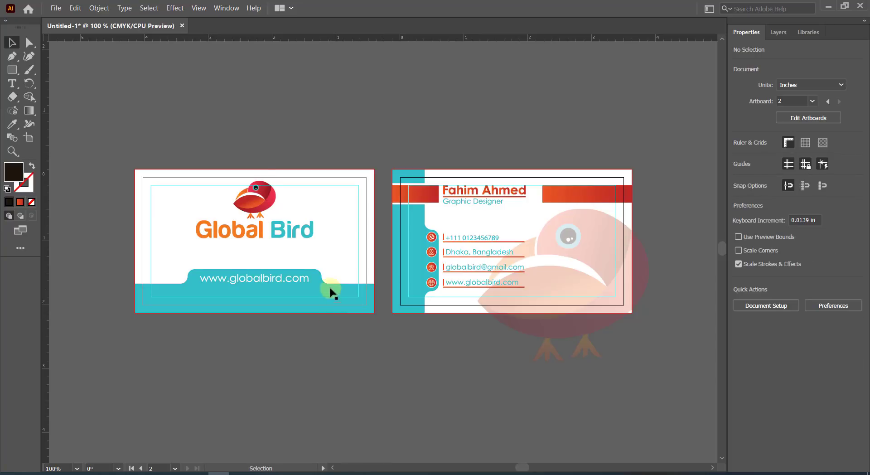
Unlock All, then clip the front card artwork to a card-sized rectangle.
click(97, 8)
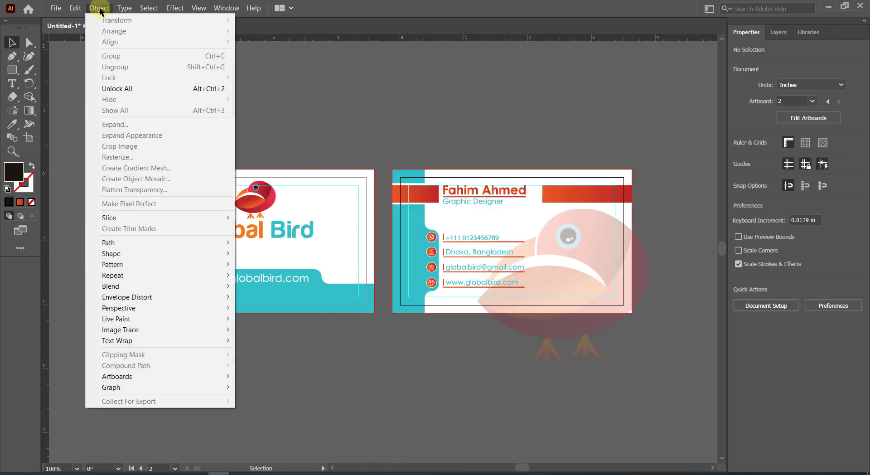
click(136, 89)
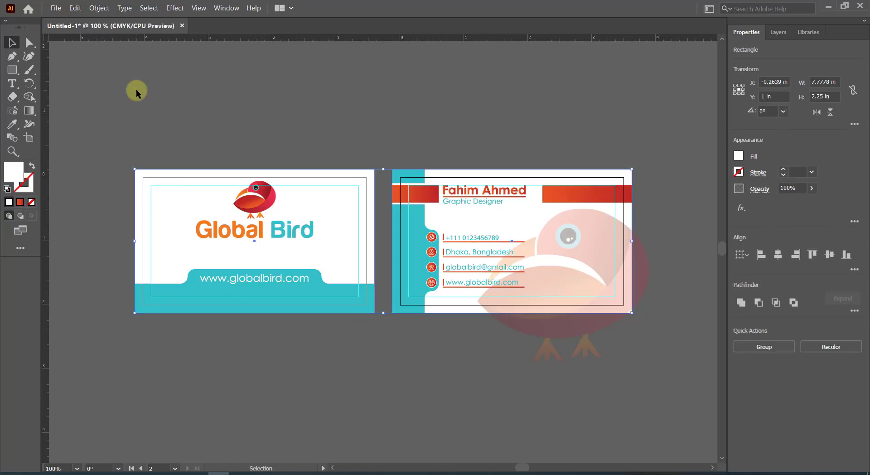
click(135, 88)
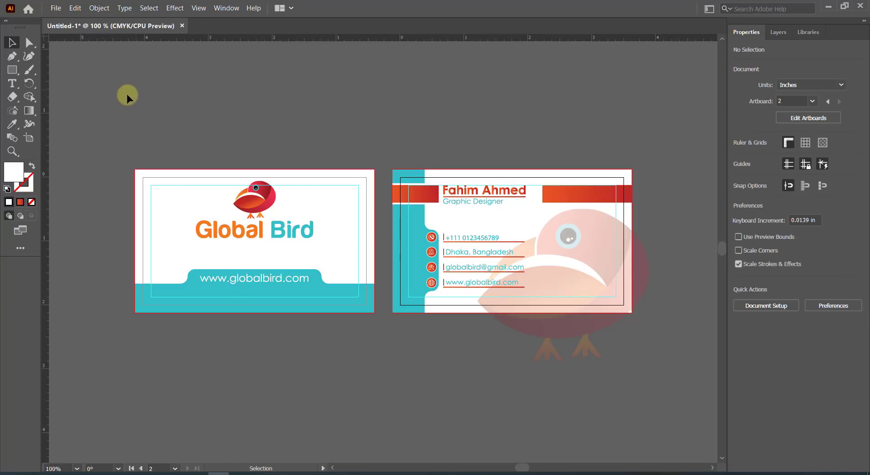
click(12, 69)
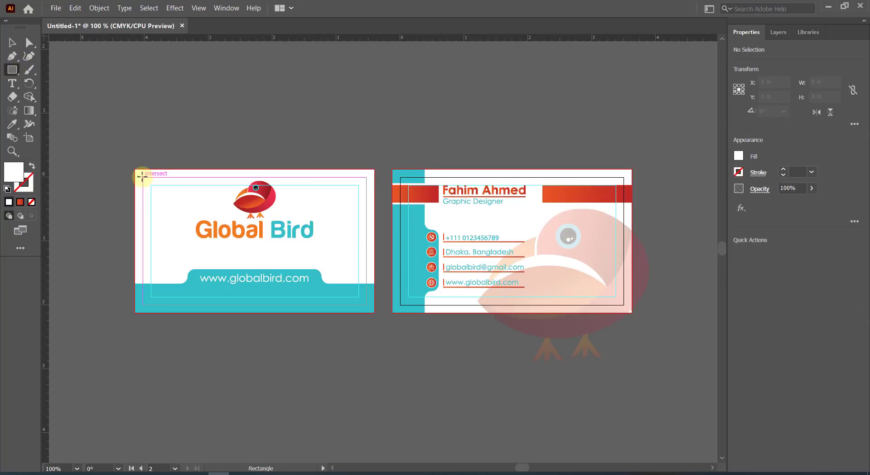
drag(142, 177, 365, 305)
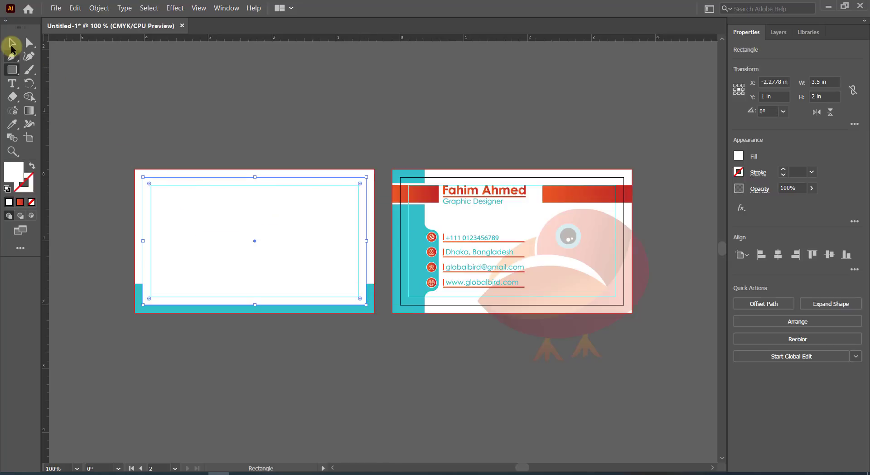
click(11, 44)
drag(125, 114, 286, 325)
right_click(241, 213)
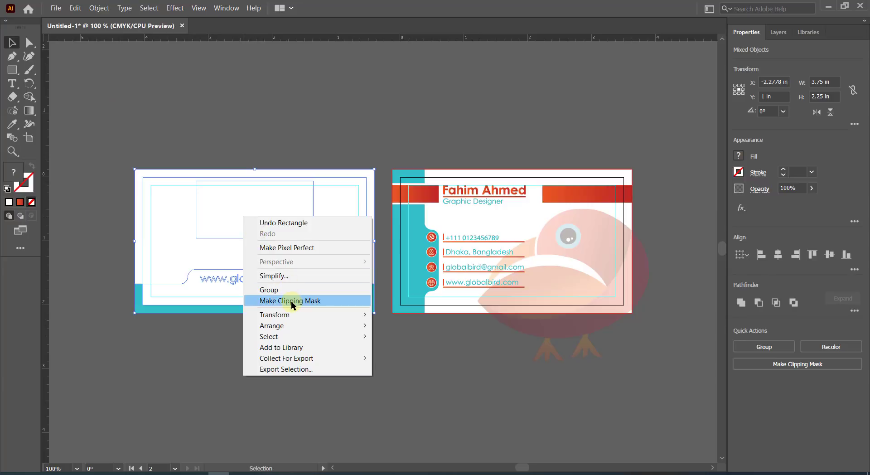
click(292, 303)
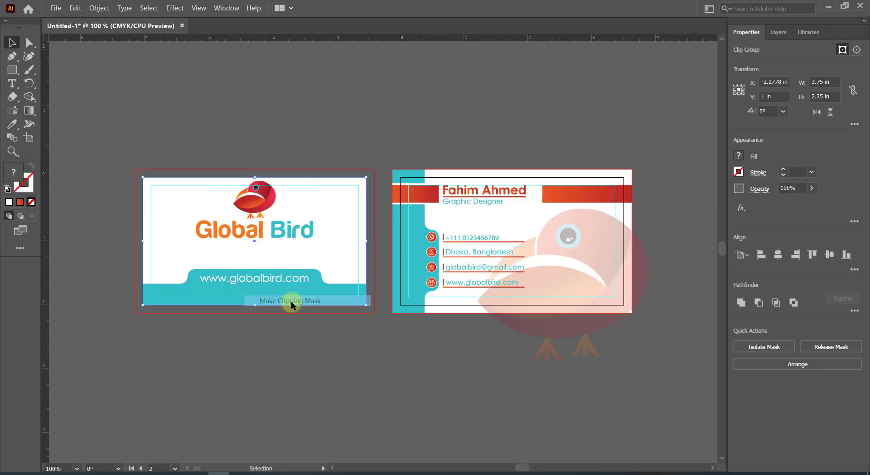
click(277, 142)
click(12, 69)
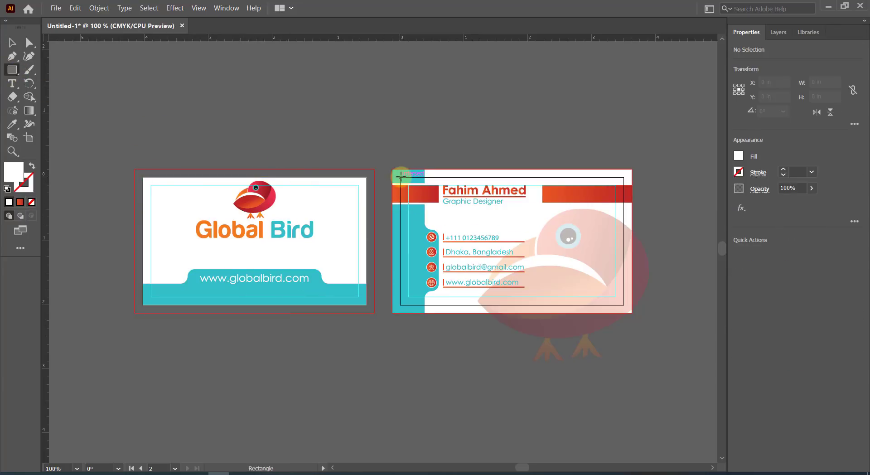
Clip the back card's artwork to a rectangle drawn over the back card.
drag(400, 176, 623, 305)
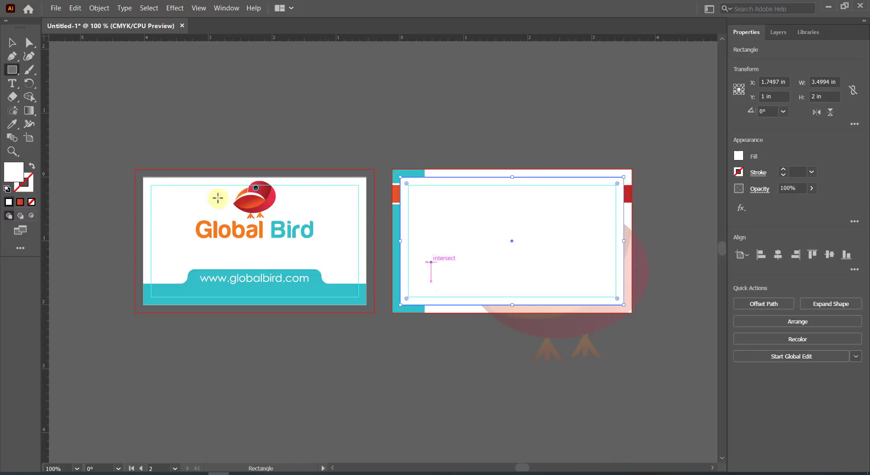
click(11, 43)
drag(430, 148, 615, 341)
right_click(574, 255)
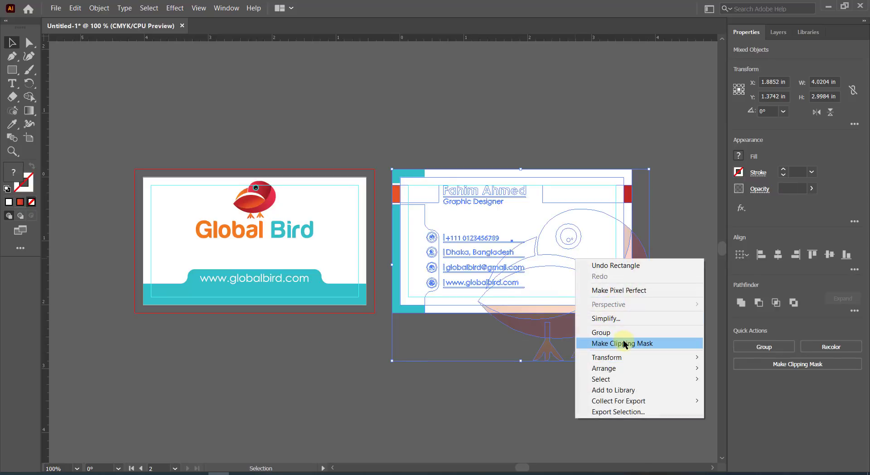
click(602, 341)
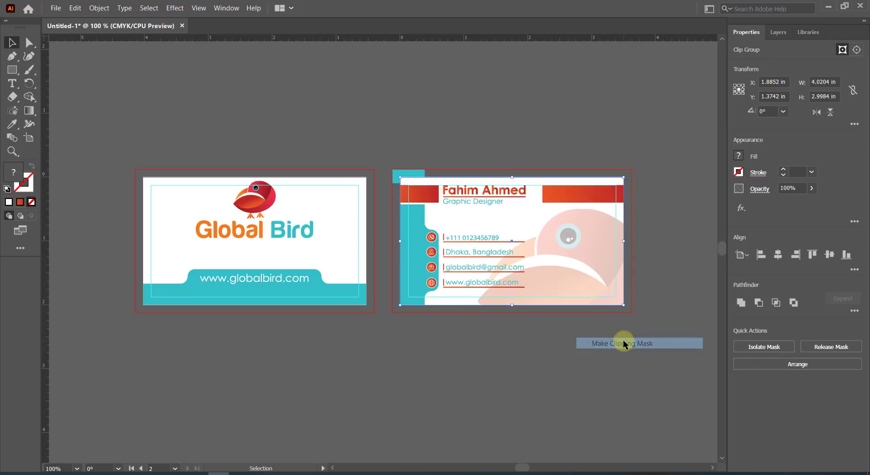
click(535, 140)
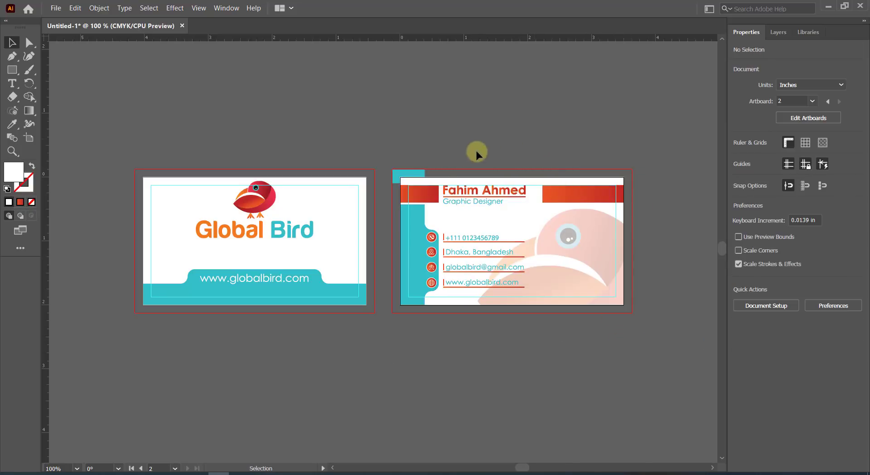
Undo the back card's clipping mask and zoom out to both cards.
click(413, 176)
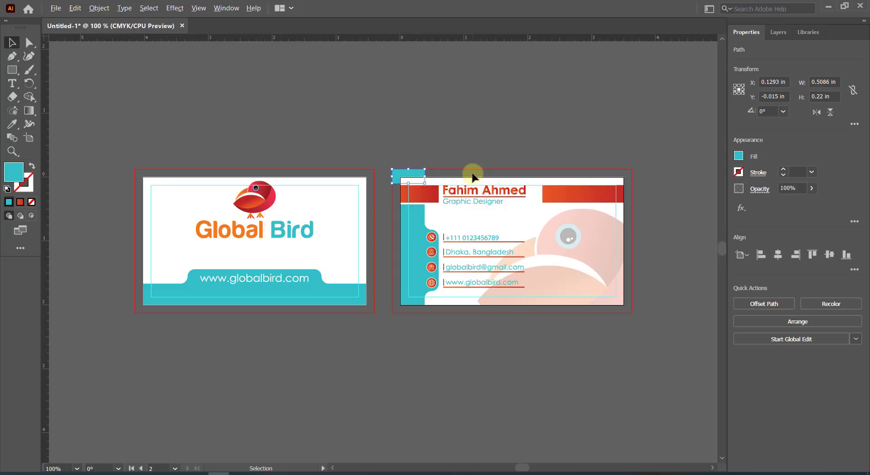
scroll(471, 173, up, 2)
scroll(455, 177, down, 2)
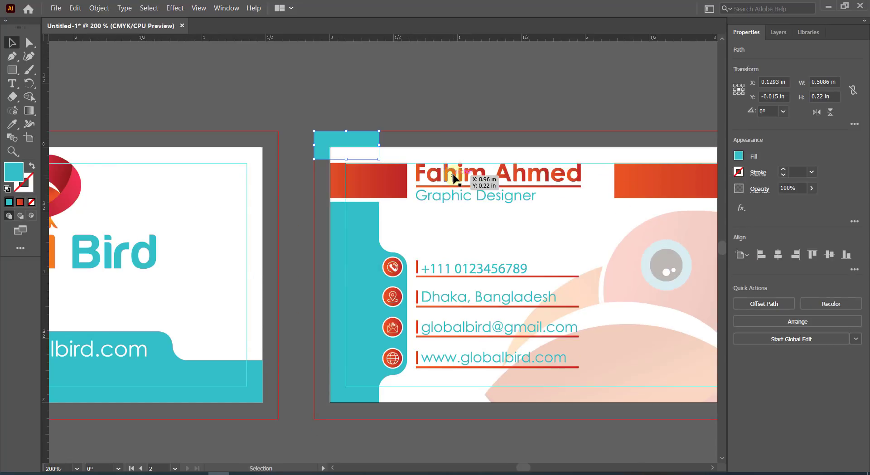
key(ctrl+z)
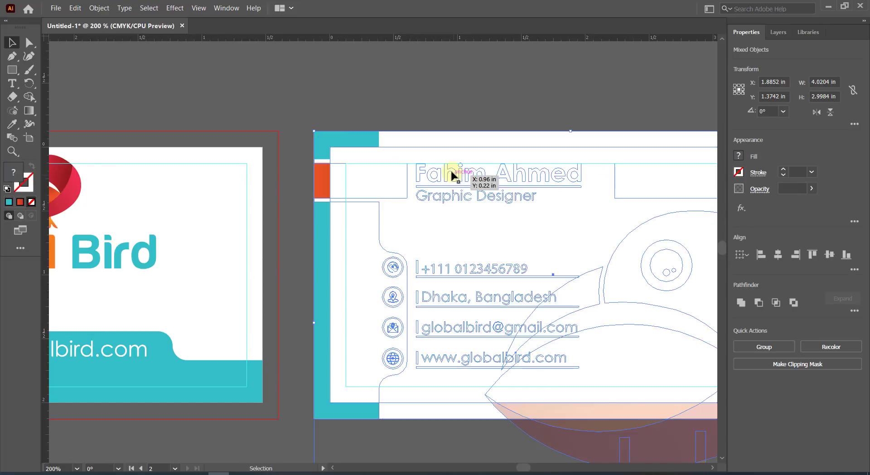
click(417, 97)
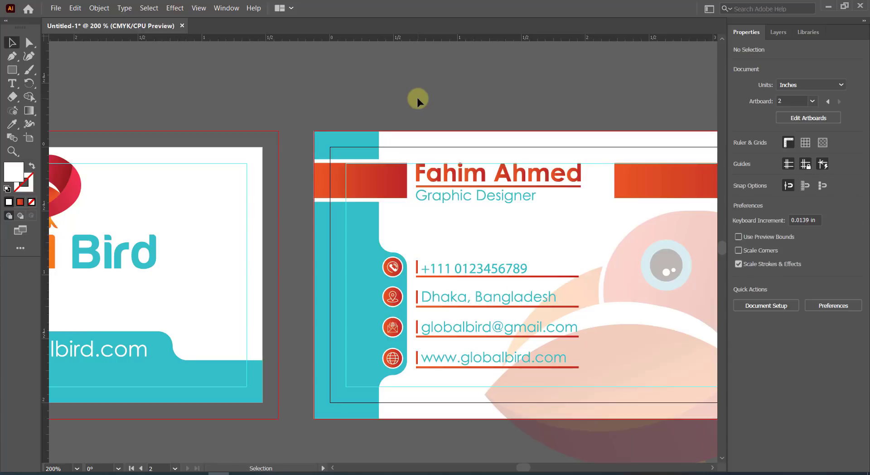
click(361, 141)
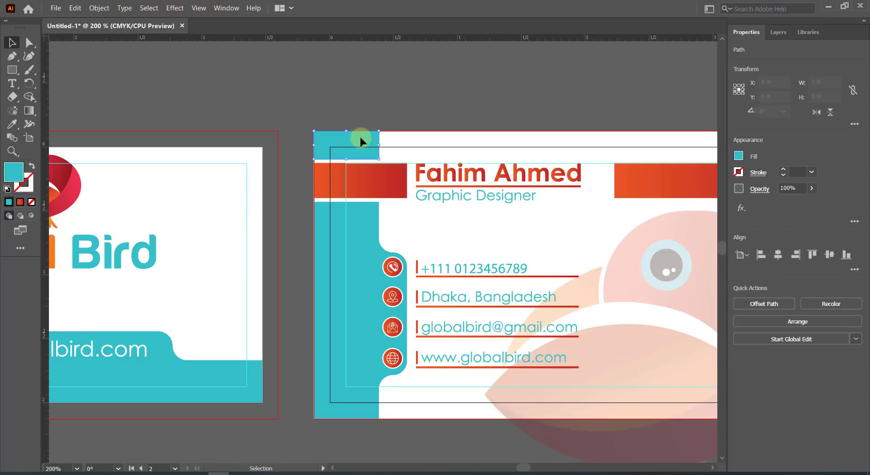
click(400, 116)
key(ctrl+minus)
key(ctrl+minus)
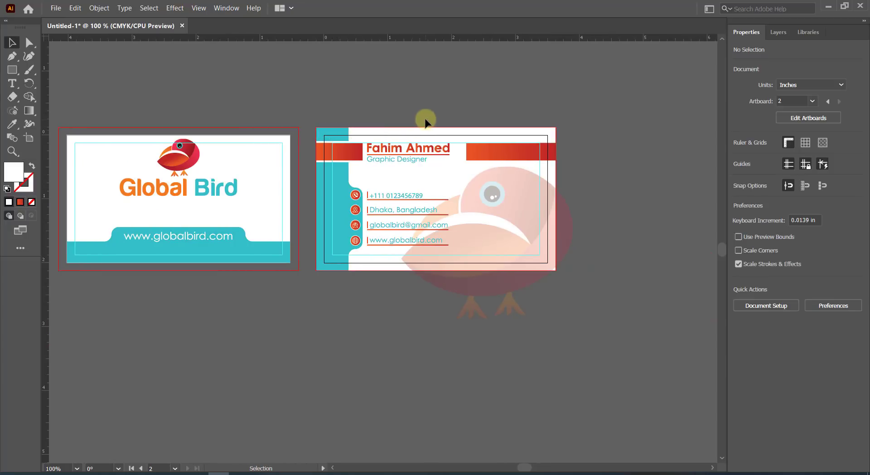
Draw a rectangle over the back artboard and make a clipping mask with all its artwork.
key(m)
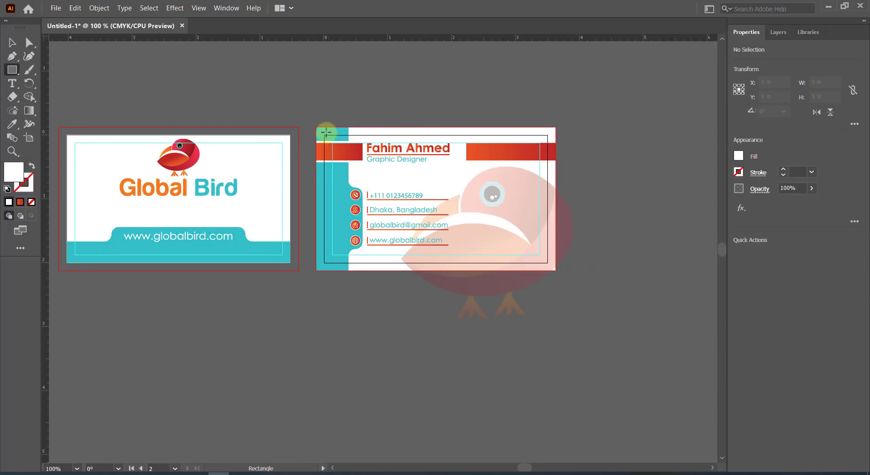
drag(324, 135, 547, 262)
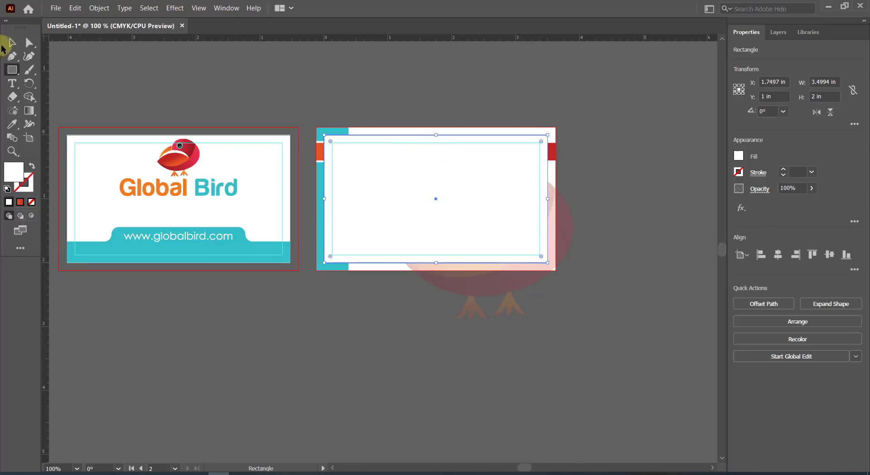
click(11, 45)
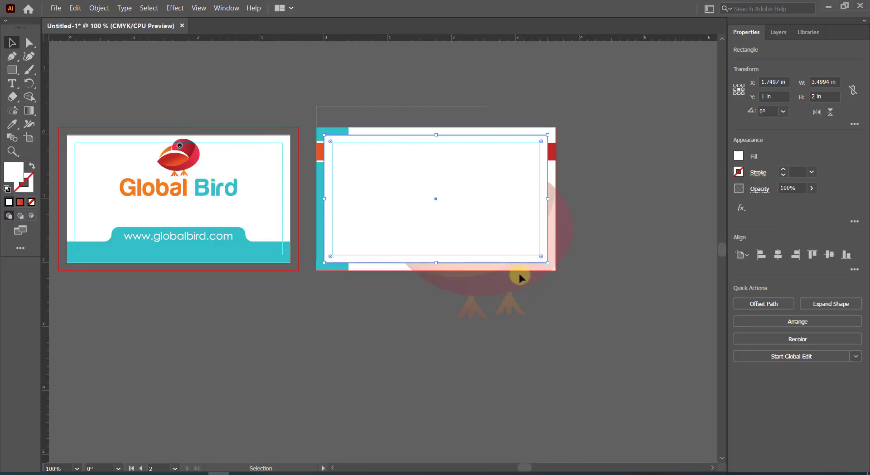
drag(574, 293, 436, 183)
right_click(437, 183)
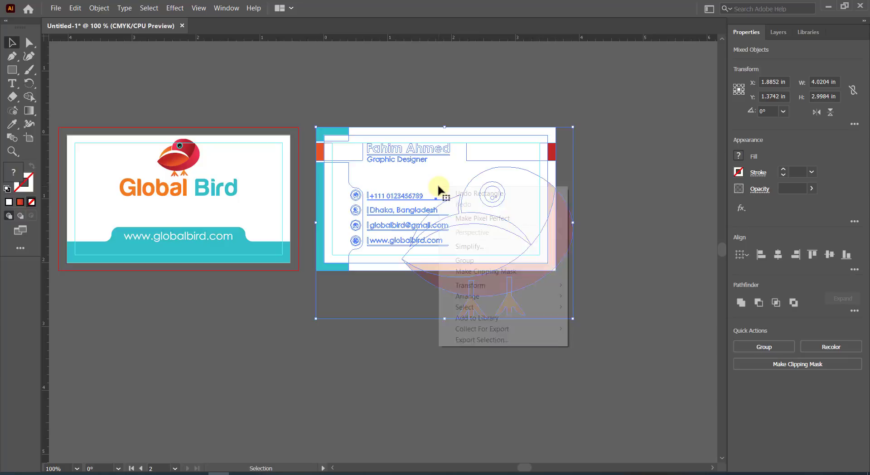
click(490, 270)
click(399, 93)
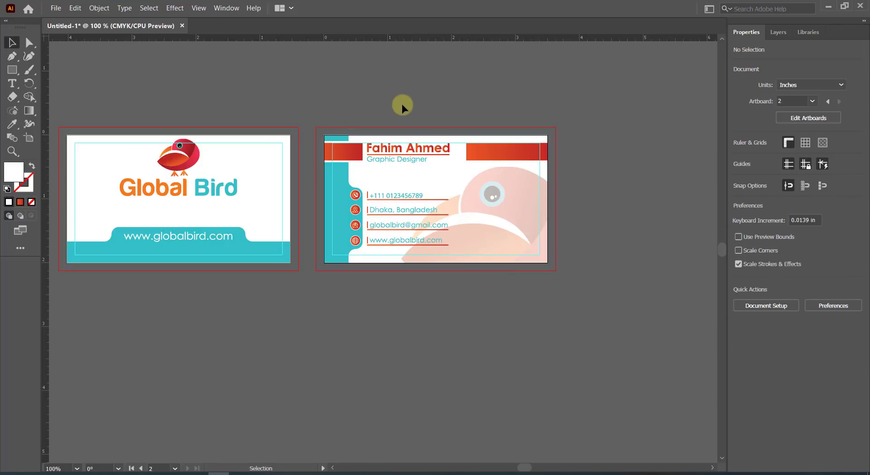
scroll(402, 104, left, 1)
Fit both artboards in the window and save as Adobe PDF named Business card-2.
click(198, 8)
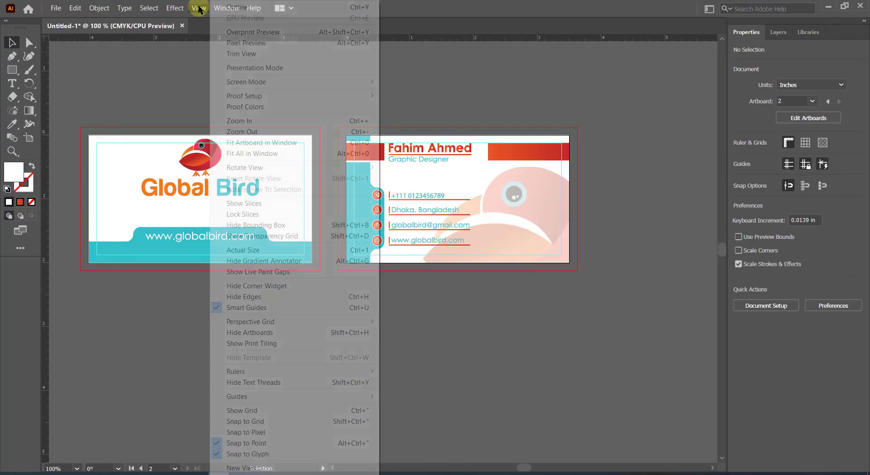
click(257, 150)
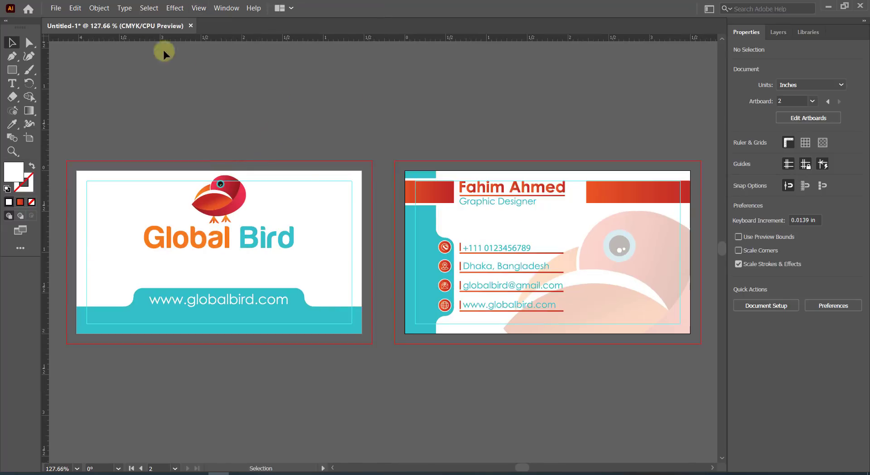
click(55, 7)
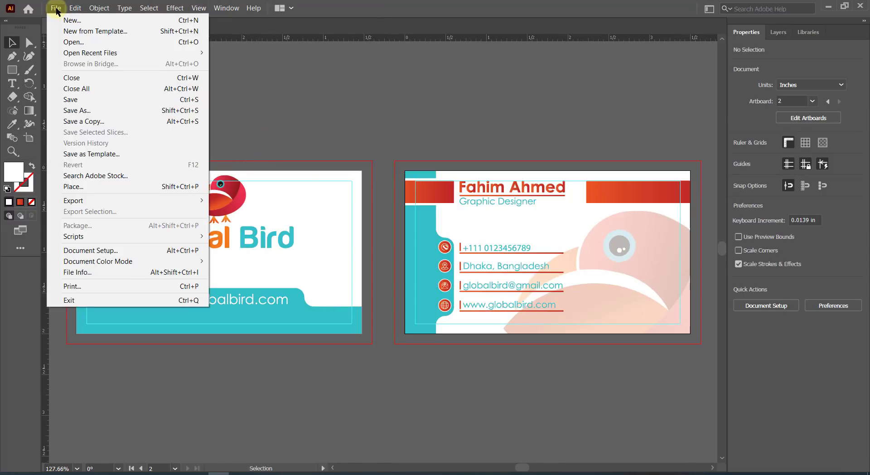
click(87, 109)
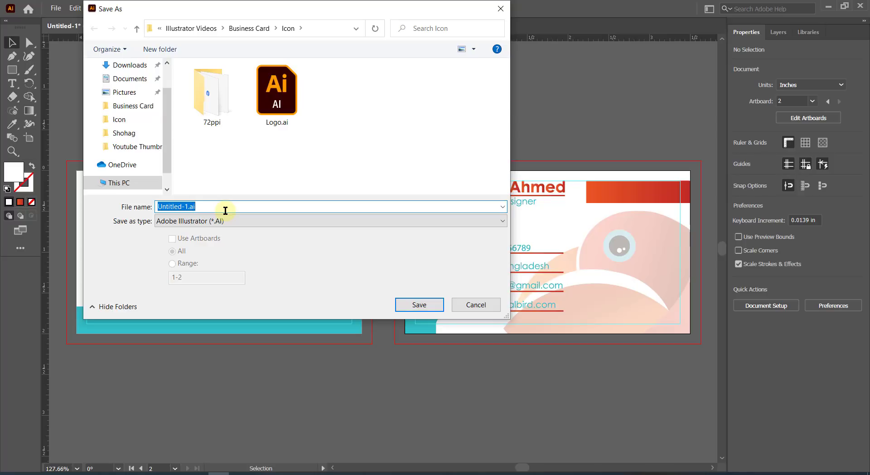
text(Business card)
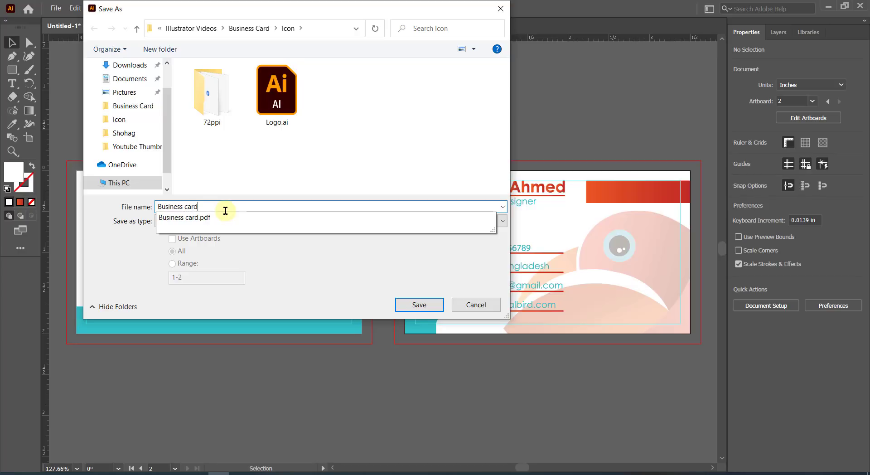
text(-2)
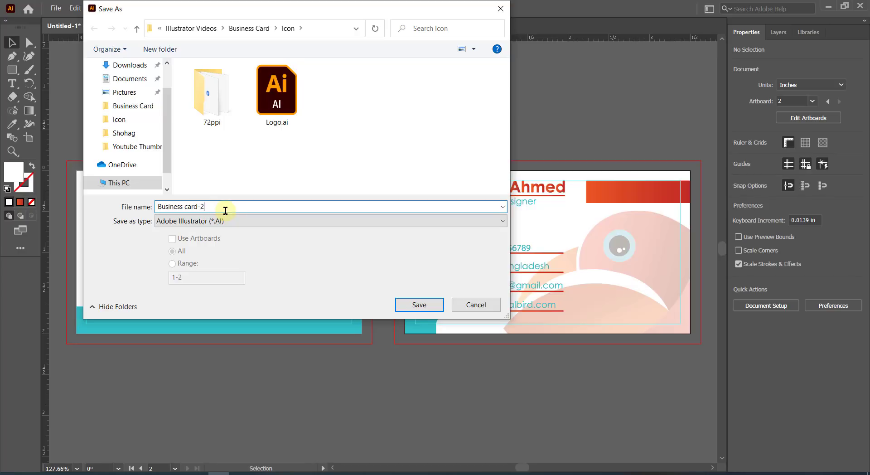
click(238, 222)
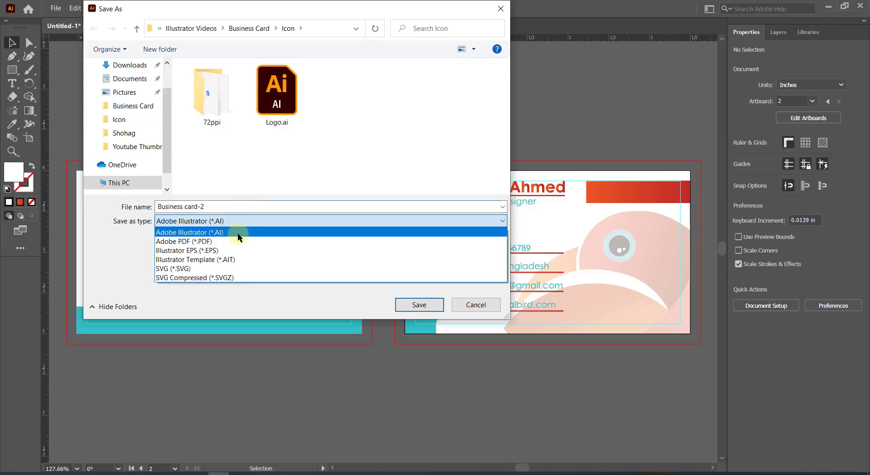
click(236, 241)
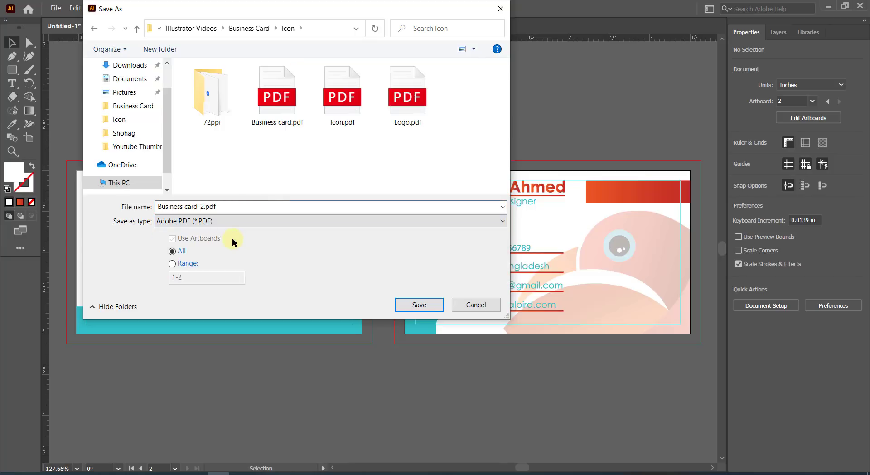
click(408, 304)
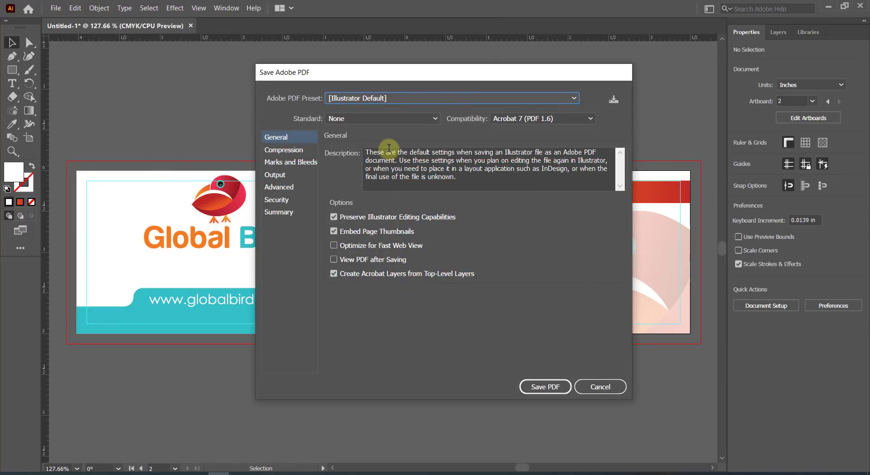
Enable all printer's marks except color bars and page information, then save the PDF.
click(290, 162)
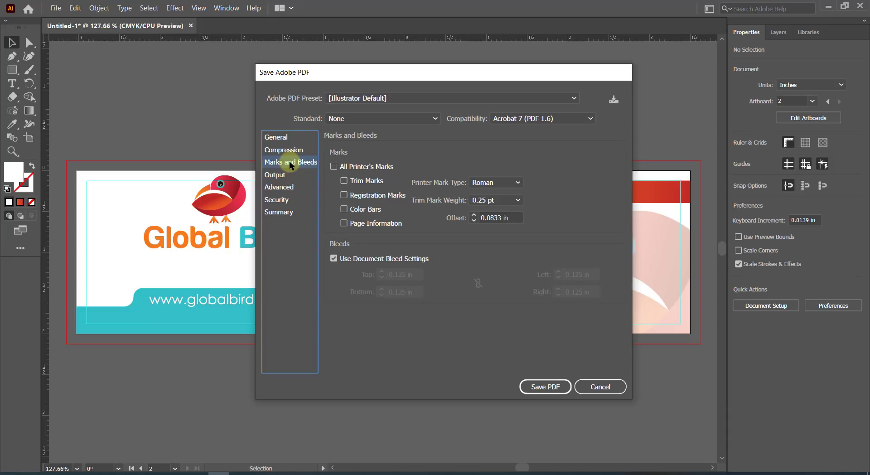
click(333, 166)
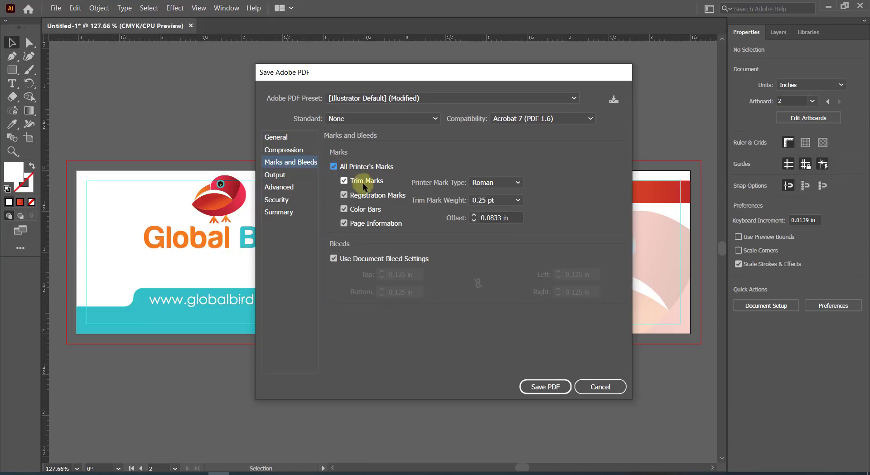
click(344, 209)
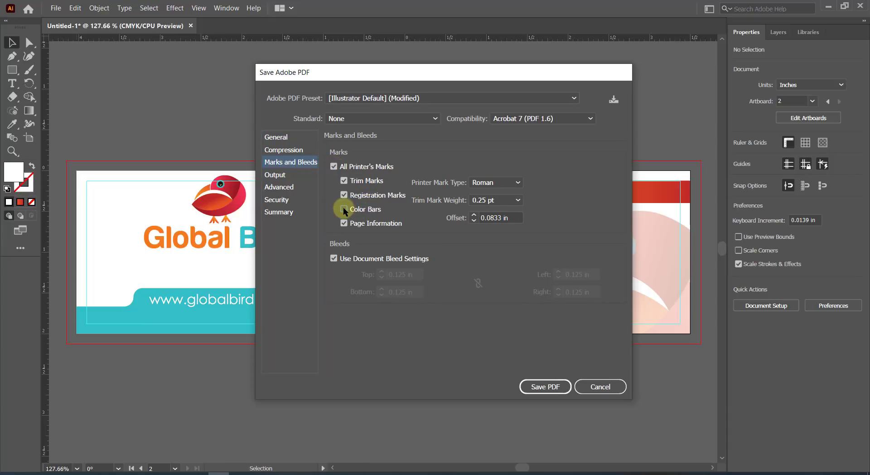
click(344, 223)
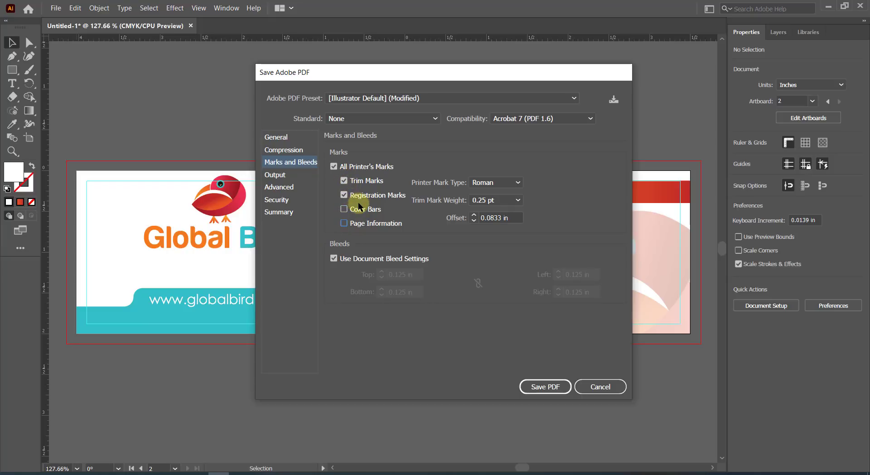
click(544, 387)
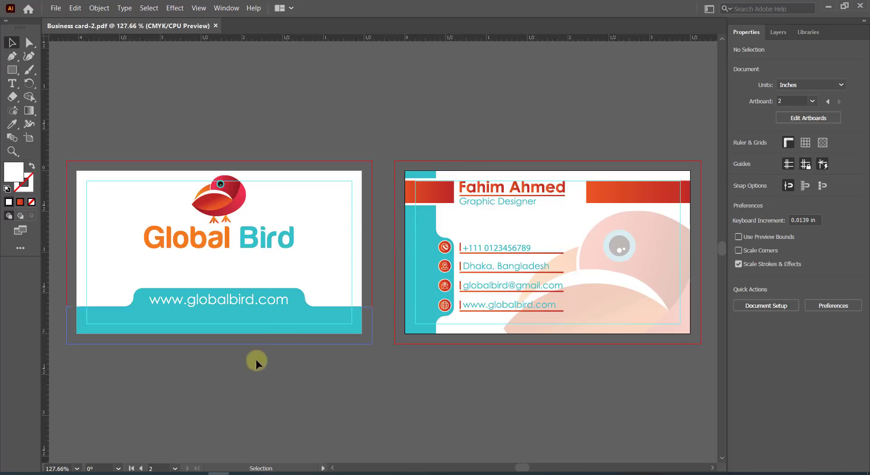
Open Business card-2.pdf from File Explorer.
click(179, 473)
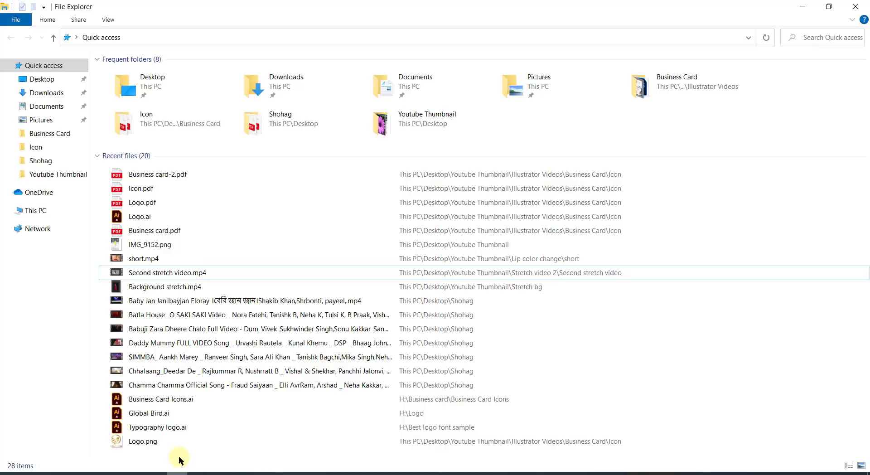
click(177, 174)
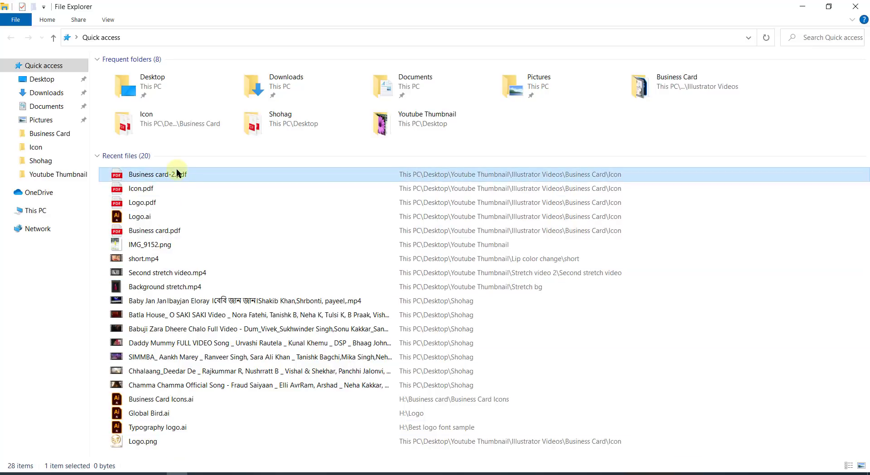
double_click(177, 174)
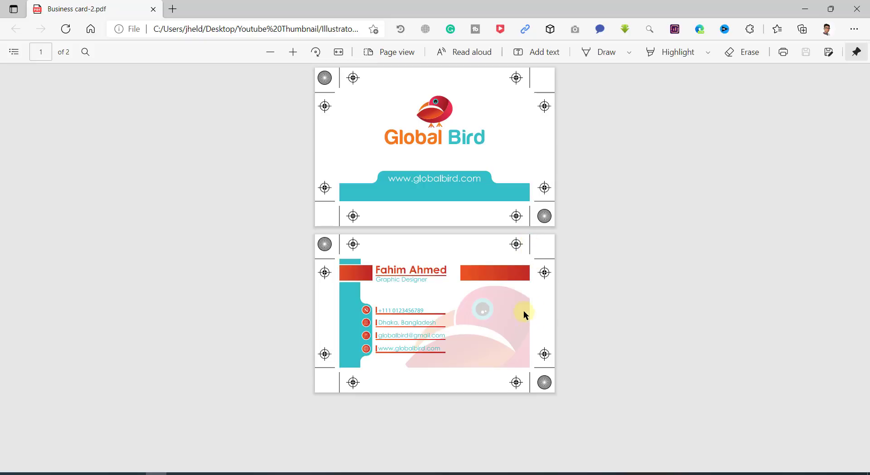
Review both card pages with their trim and registration marks in Edge's PDF viewer.
key(alt)
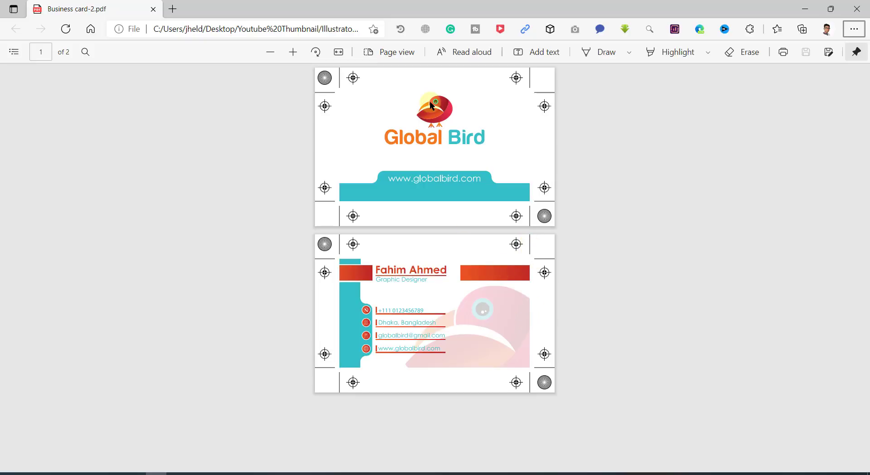